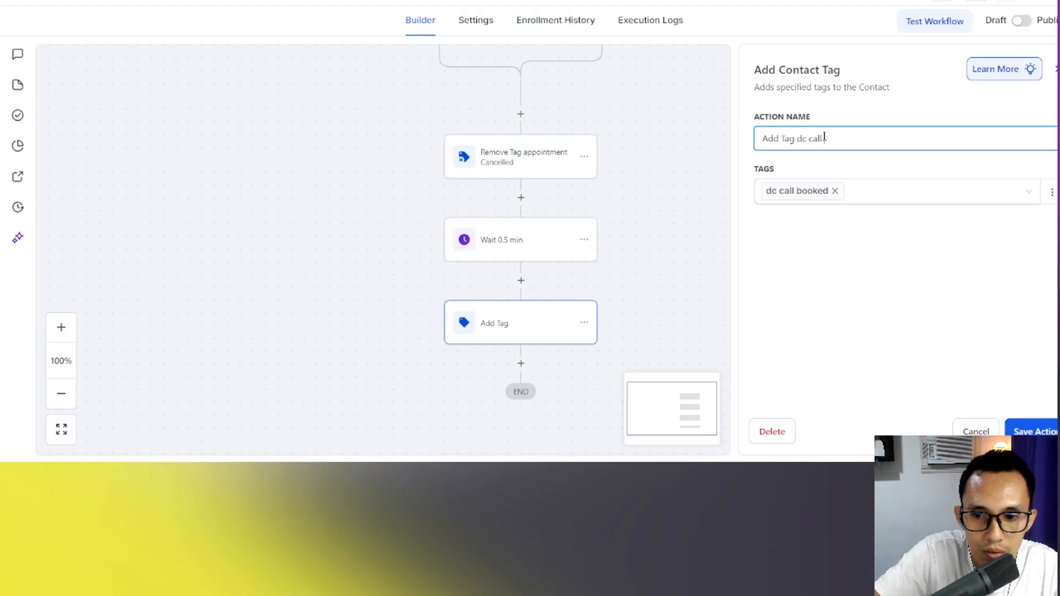
# Complete the tag action's name as "Add Tag dc call booked" and save the action
pyautogui.write('ked')
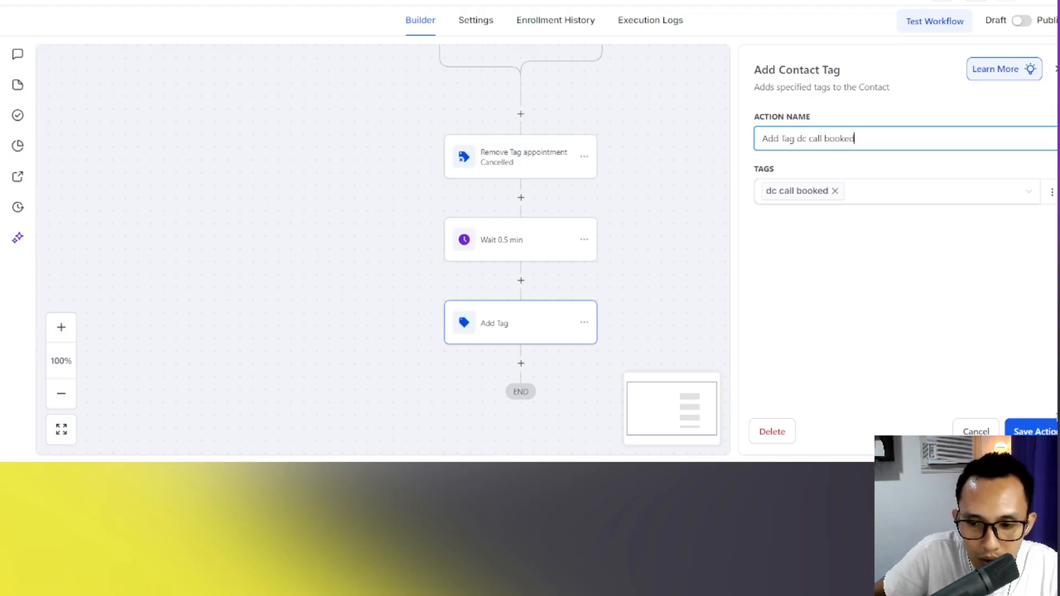
pyautogui.click(1049, 430)
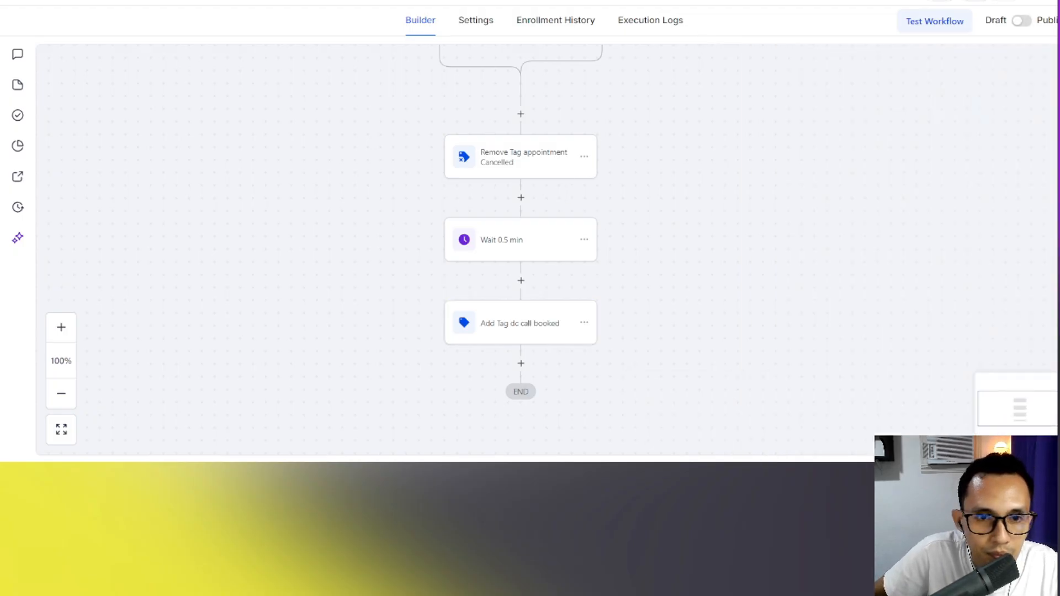
# Consult the Discovery Call Automation flowchart in the diagram editor, and add a workflow task action named "Add Task for Admin" below the dc call booked tag
pyautogui.click(276, 0)
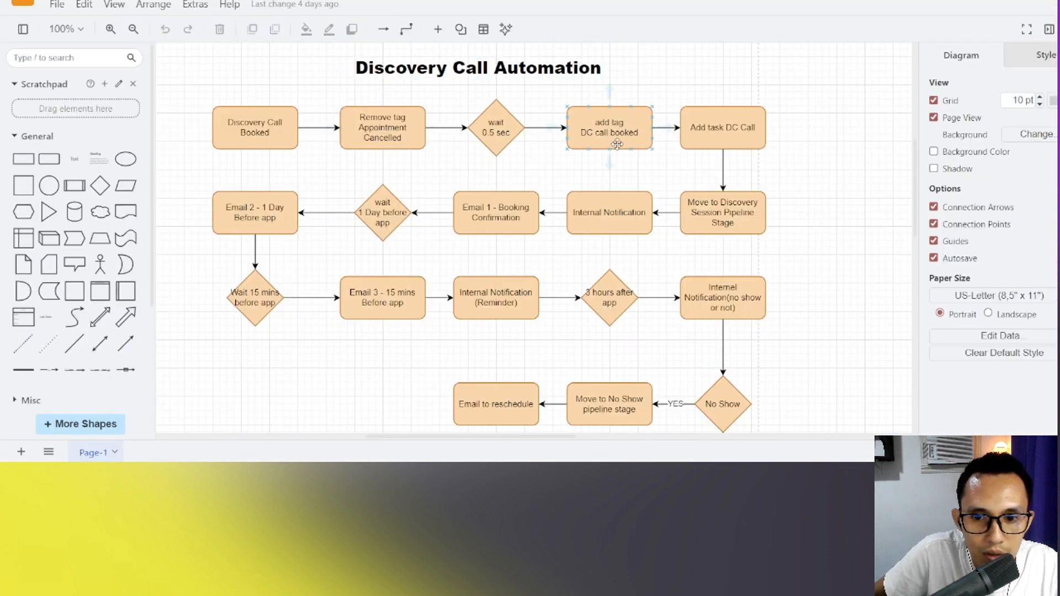
pyautogui.click(703, 138)
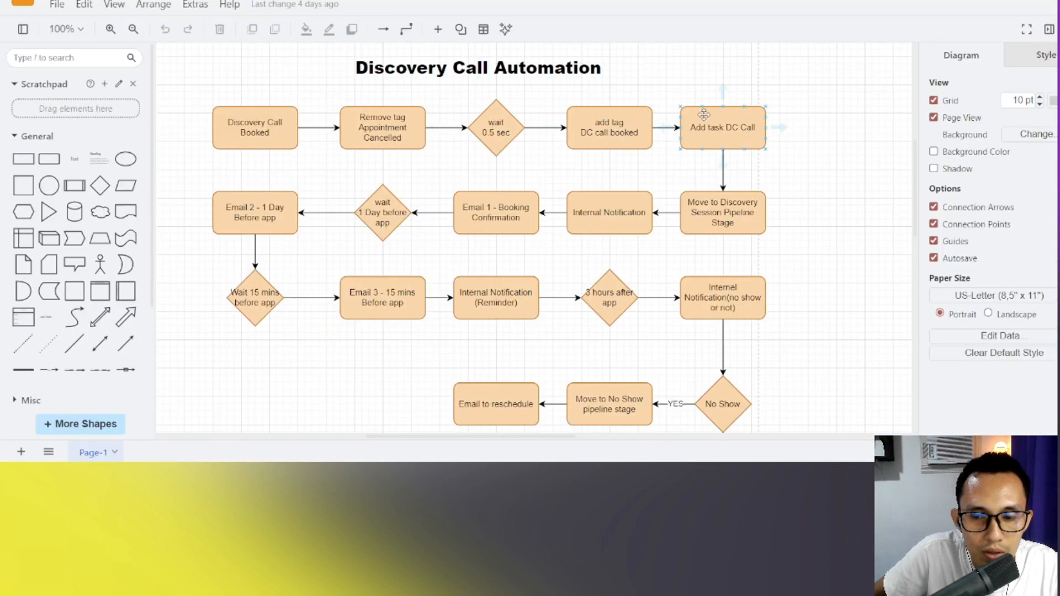
pyautogui.click(165, 0)
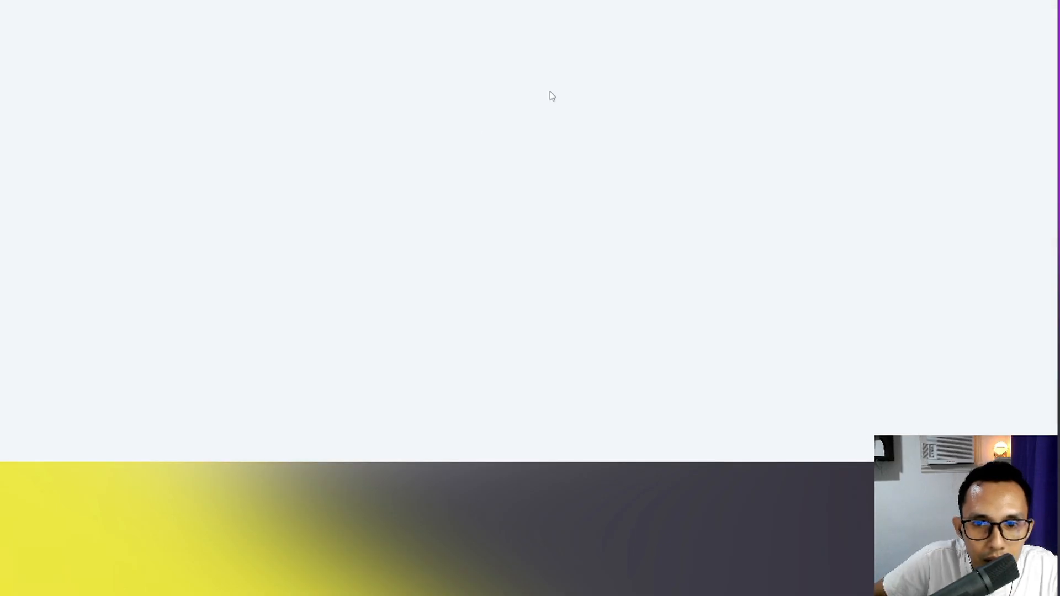
pyautogui.click(486, 261)
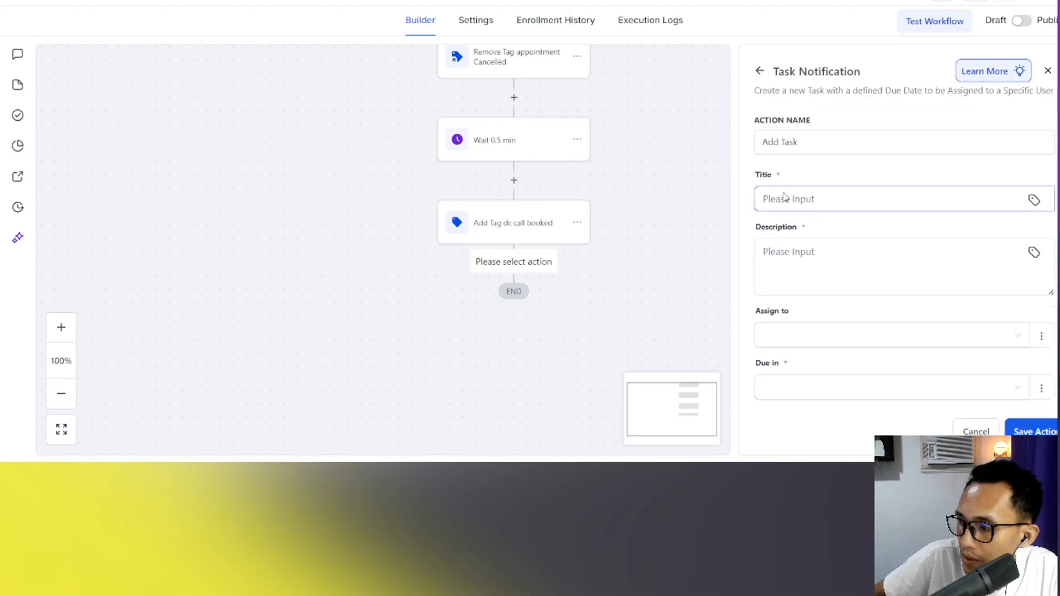
pyautogui.moveTo(811, 144); pyautogui.dragTo(713, 143)
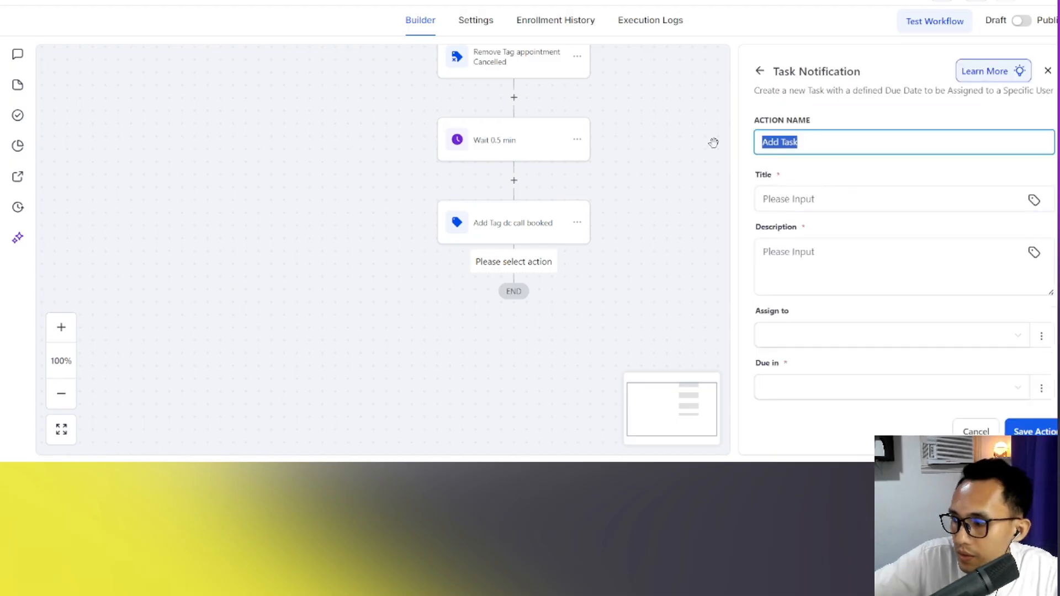
pyautogui.press('Right')
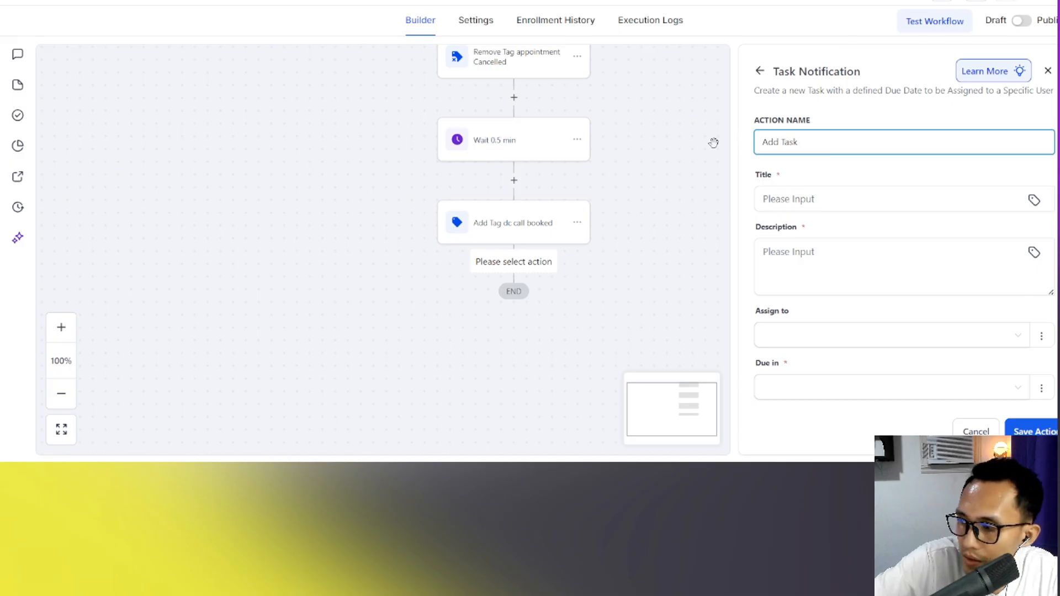
pyautogui.write('for Admin')
# Set the task notification's title to "Discovery Call Status for {{contact.name}}"
pyautogui.click(791, 200)
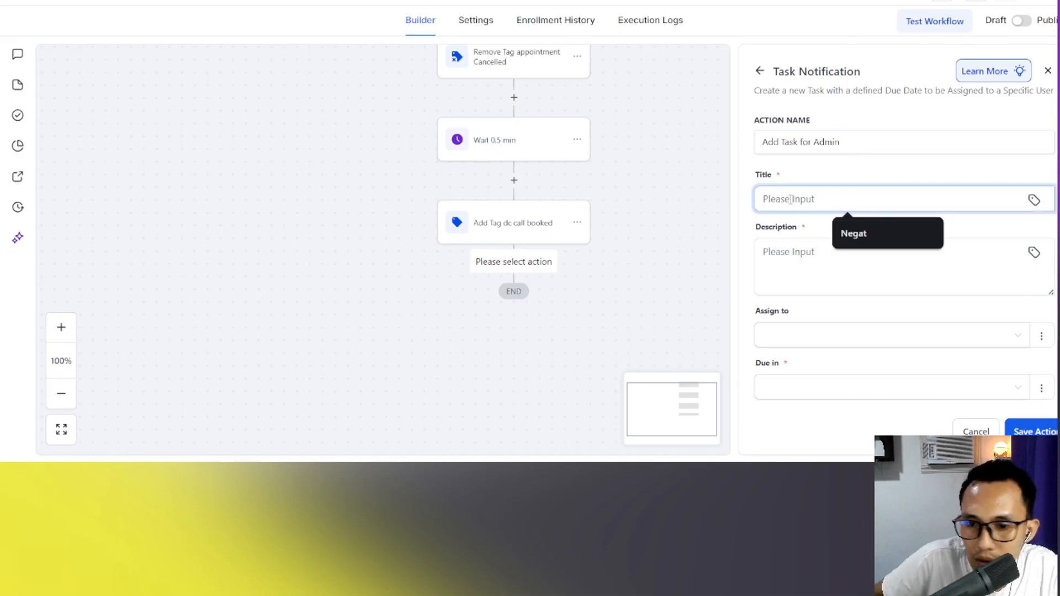
pyautogui.click(646, 248)
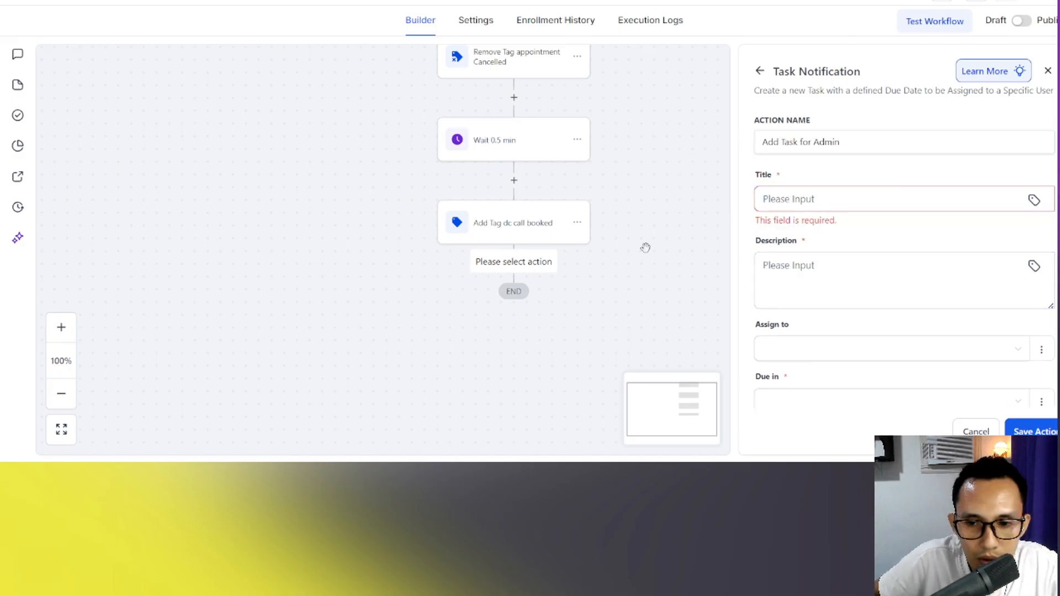
pyautogui.click(782, 194)
pyautogui.write('Discovery Status for {{contact.name}}')
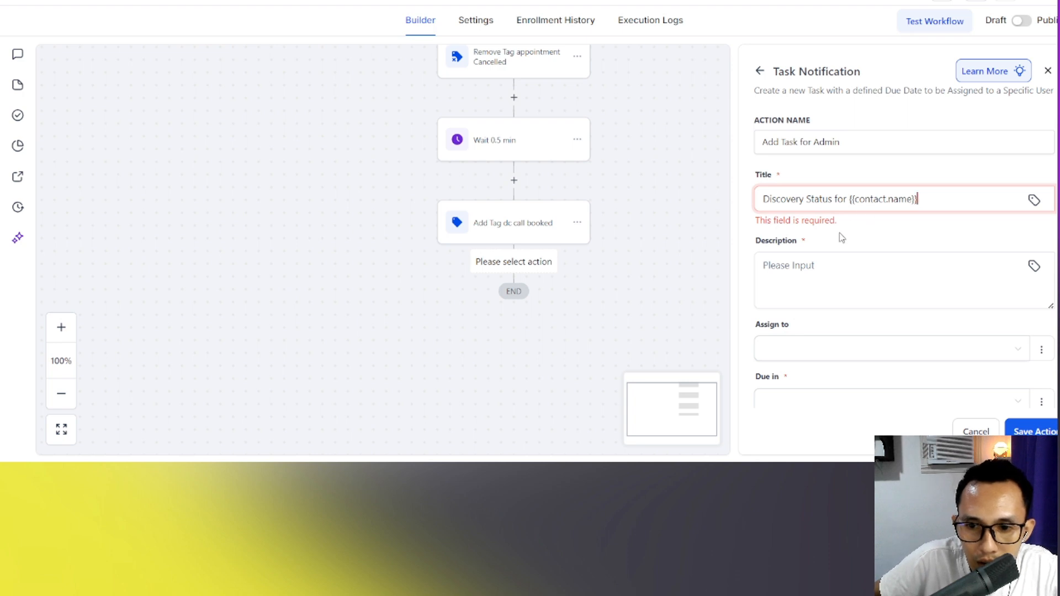
pyautogui.click(806, 197)
pyautogui.write('Call')
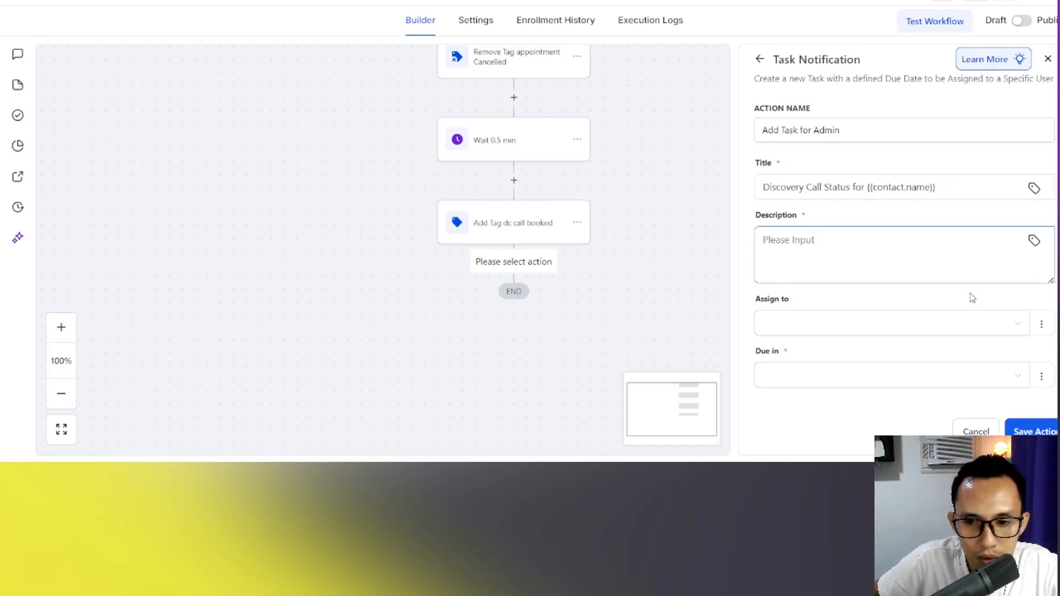
# Paste the copied "Update Customer Journey for {{contact.name}}" discovery session text into the task's description and check its wording
pyautogui.click(794, 240)
pyautogui.hotkey('ctrl', 'v')
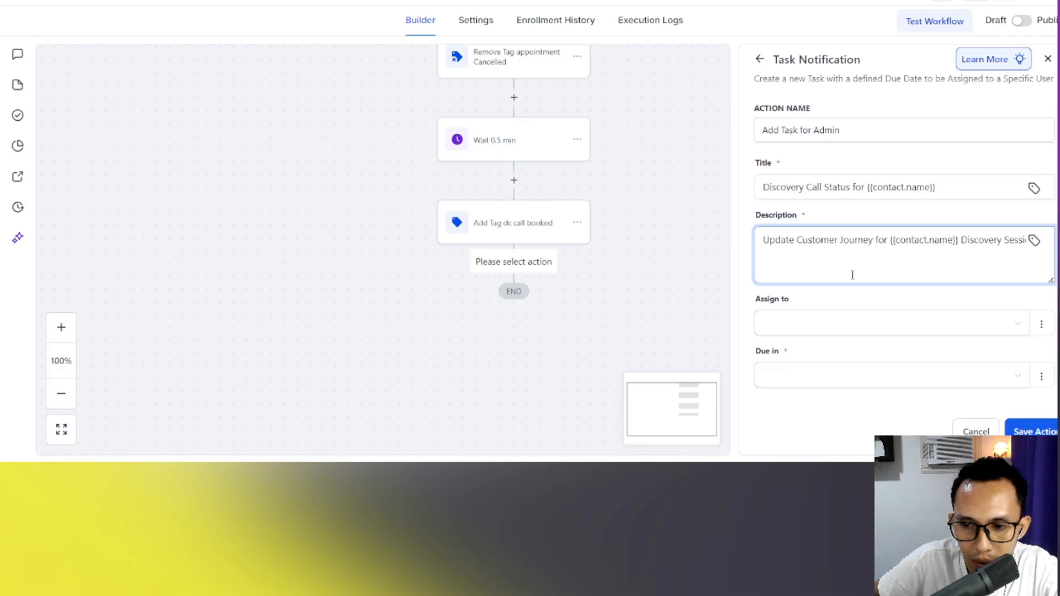
pyautogui.press('Left')
pyautogui.press('Left')
pyautogui.press('Left')
pyautogui.press('Left')
pyautogui.press('Left')
pyautogui.press('Left')
pyautogui.press('Left')
pyautogui.press('Left')
pyautogui.press('Left')
pyautogui.press('Left')
pyautogui.press('Left')
pyautogui.press('Left')
pyautogui.press('Left')
pyautogui.press('Left')
pyautogui.press('Left')
pyautogui.press('Home')
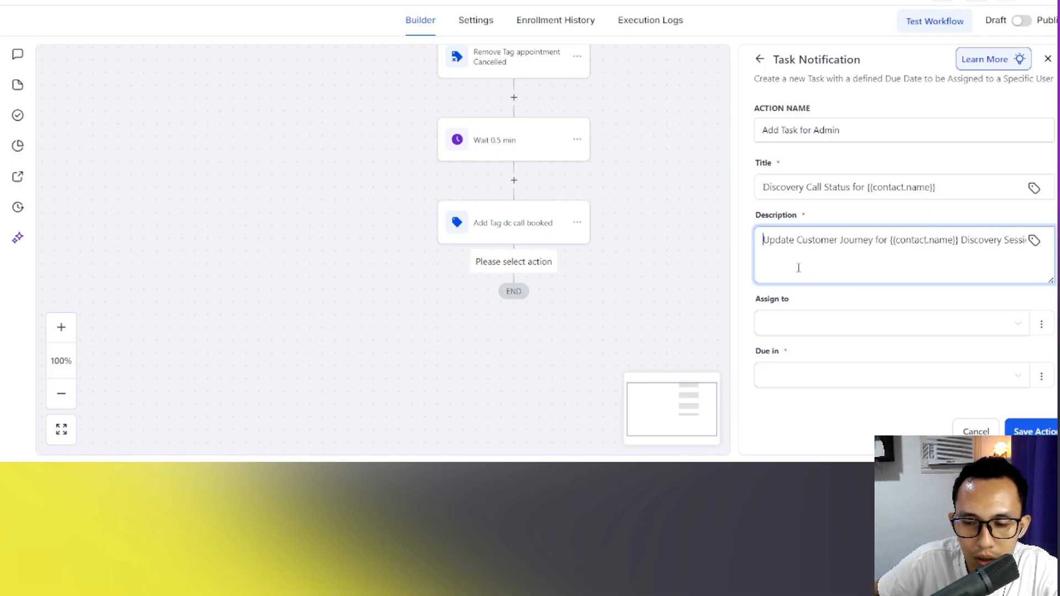
# Assign the task to the admin user, make it due in 5 Days, and save the action
pyautogui.click(857, 322)
pyautogui.click(835, 374)
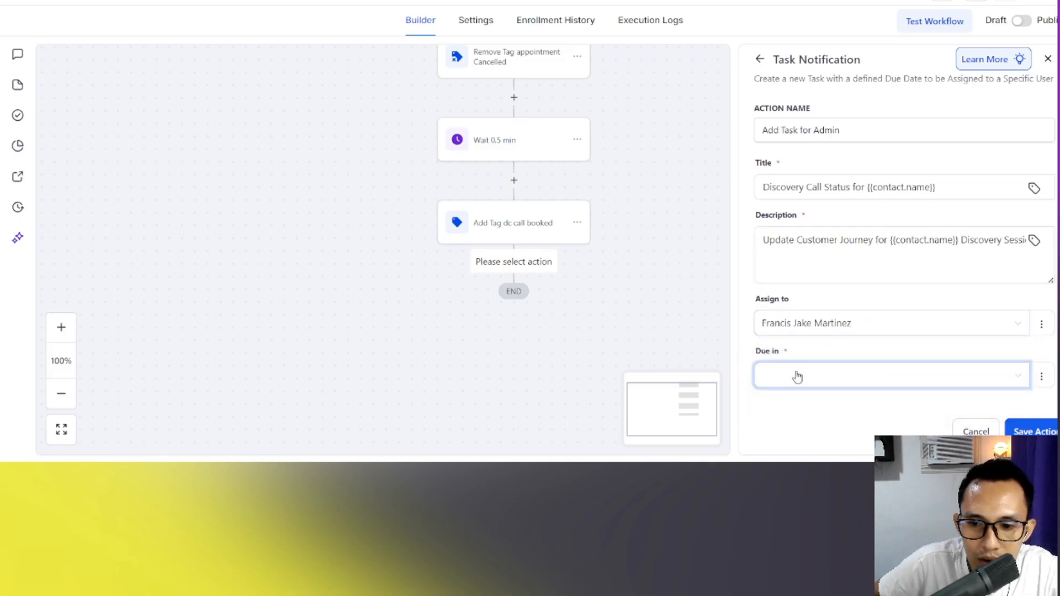
pyautogui.click(797, 375)
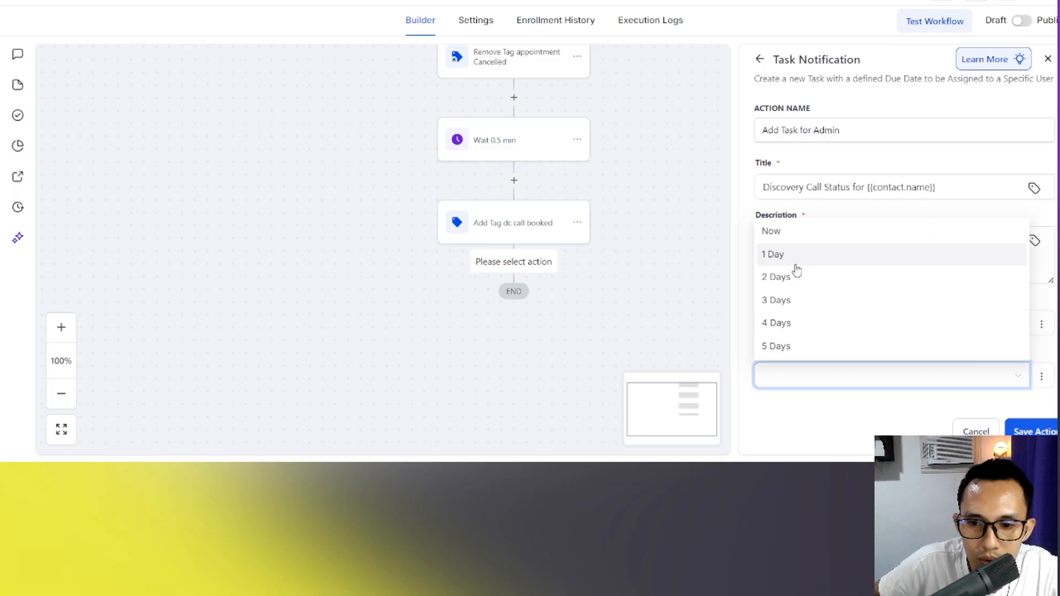
pyautogui.click(788, 346)
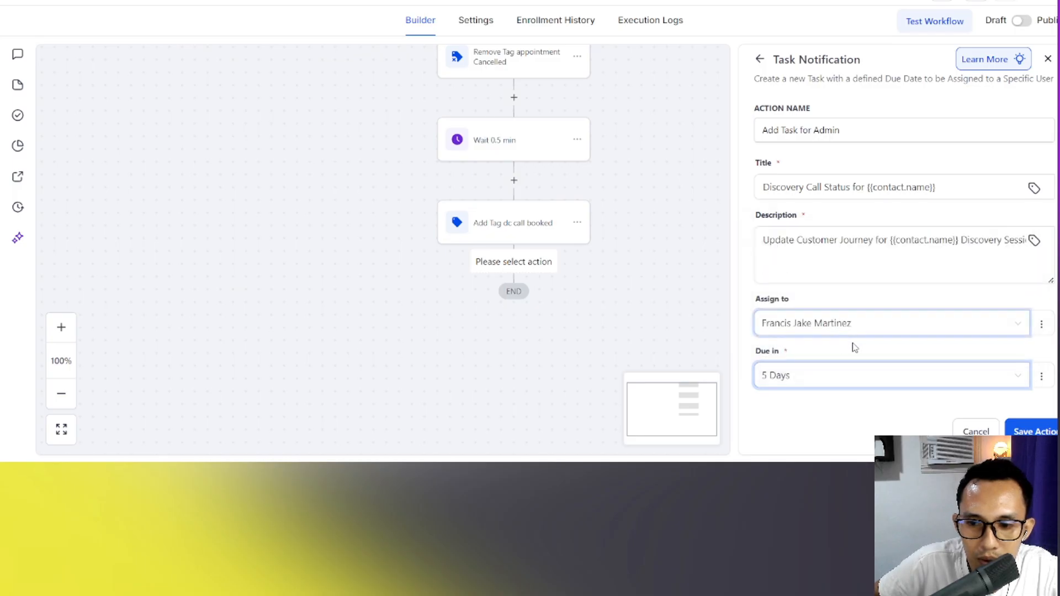
pyautogui.click(1036, 432)
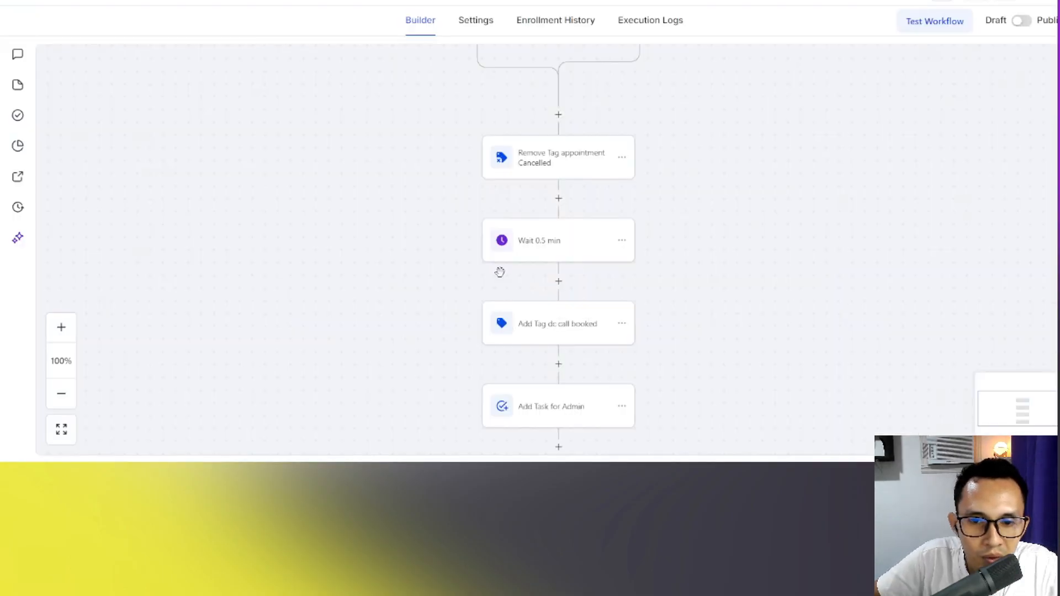
# Check the flowchart and add an Update Opportunity action named "Update opportunity to DC Call Booked" below the admin task
pyautogui.scroll(2, 497, 248)
pyautogui.scroll(-1, 559, 249)
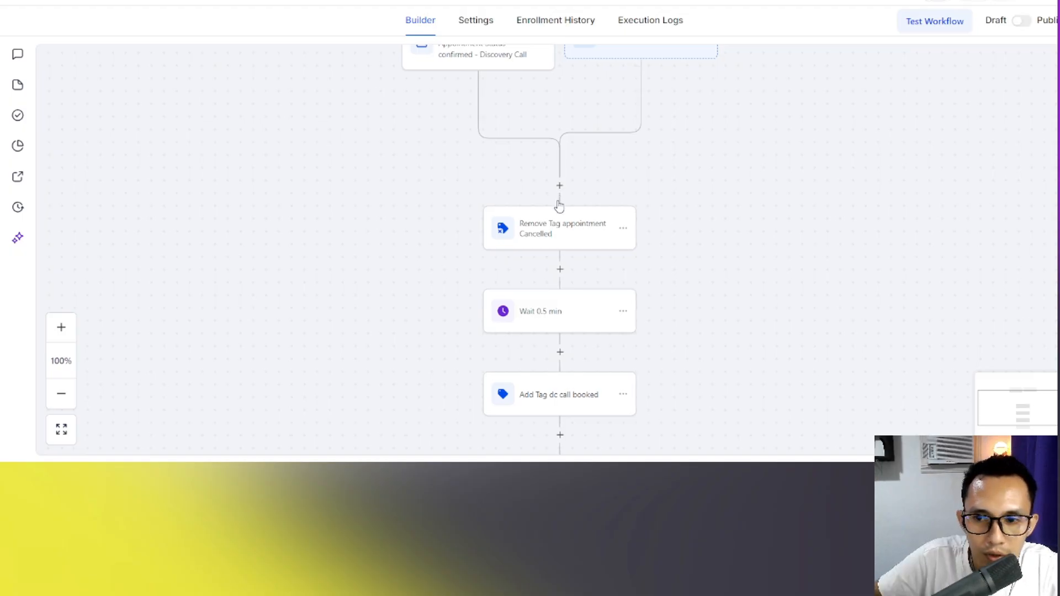
pyautogui.scroll(-5, 635, 216)
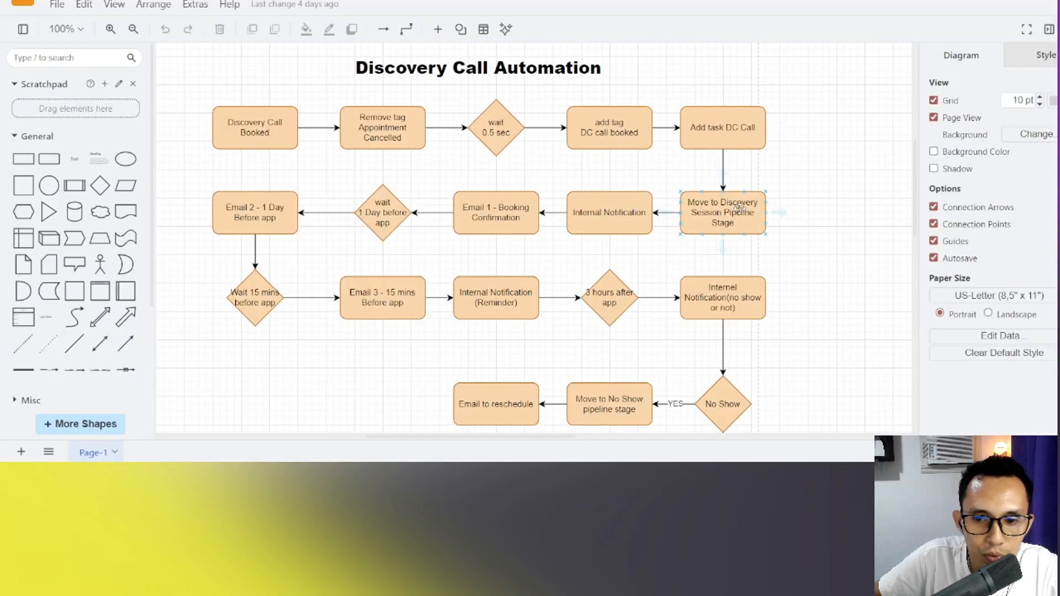
pyautogui.click(479, 67)
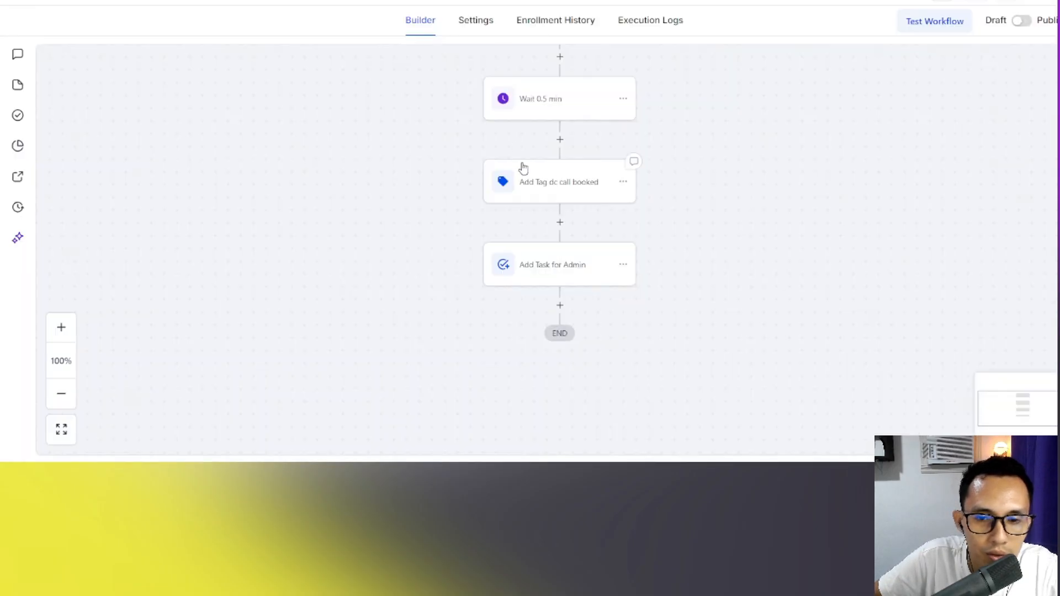
pyautogui.click(560, 306)
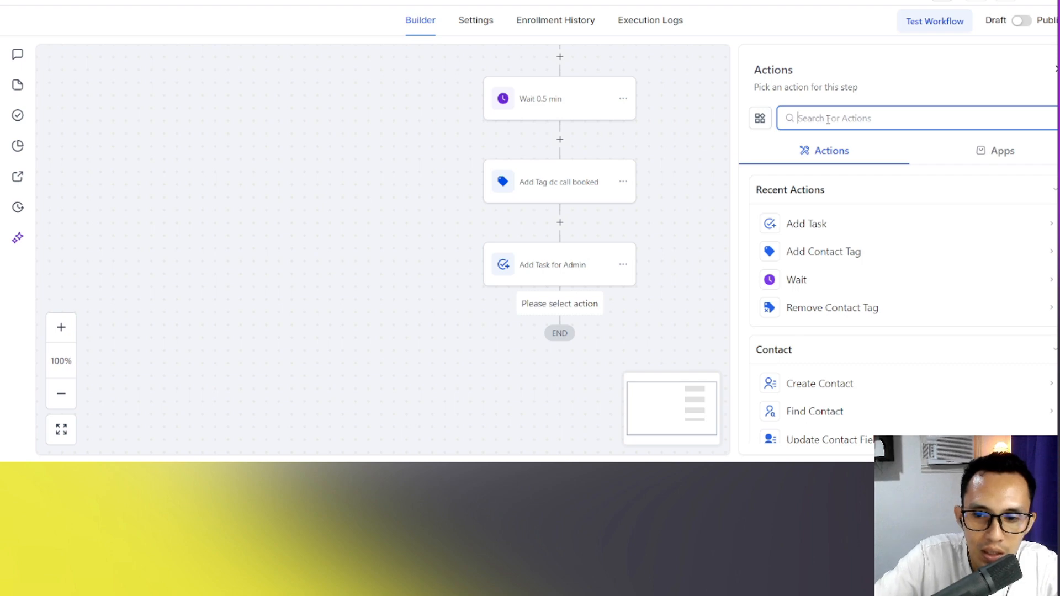
pyautogui.write('a')
pyautogui.press('BackSpace')
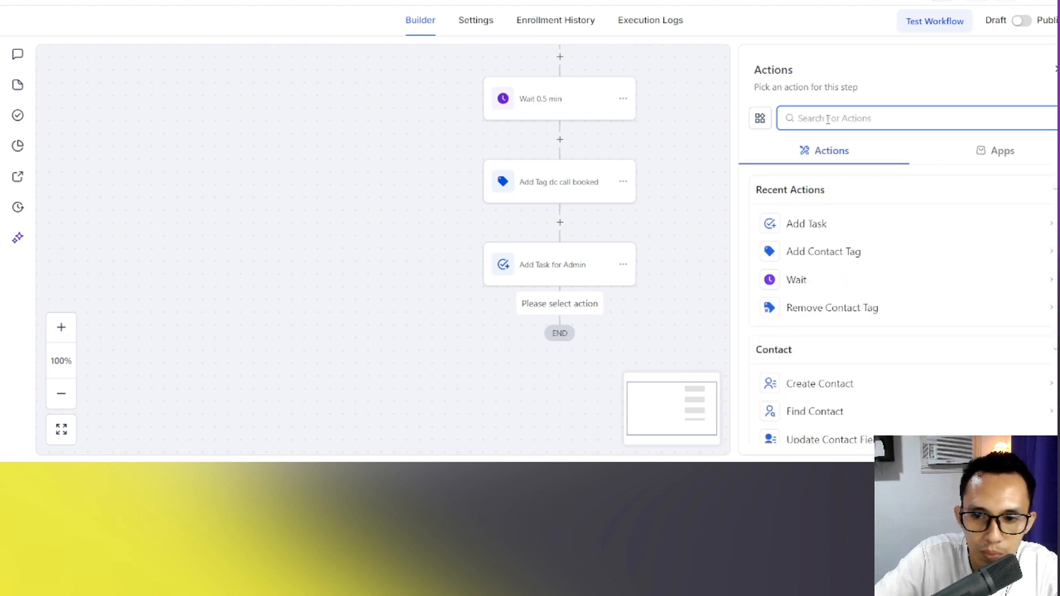
pyautogui.write('oppo')
pyautogui.scroll(-2, 857, 350)
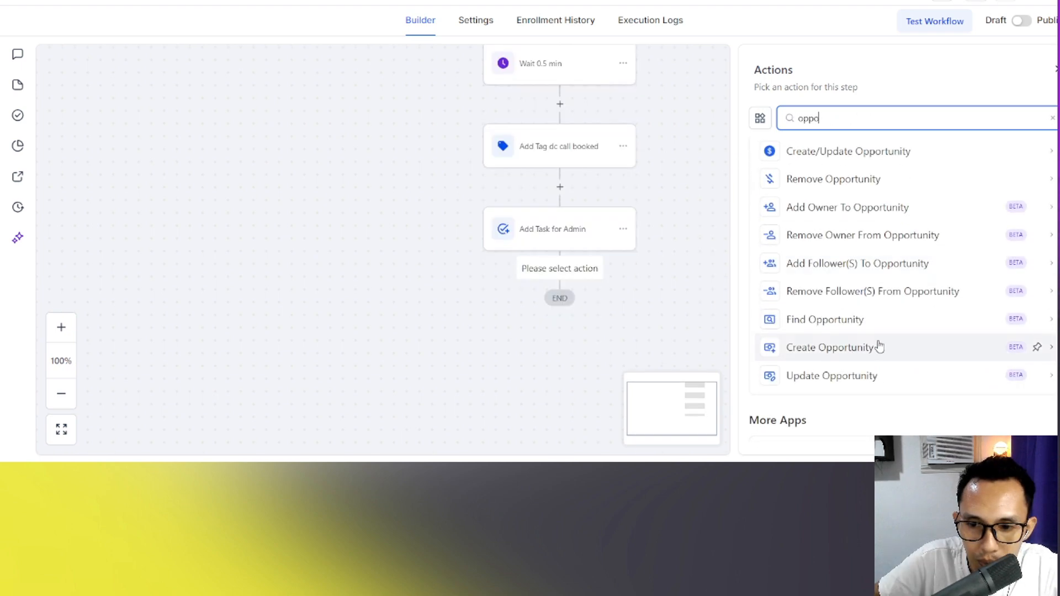
pyautogui.click(848, 378)
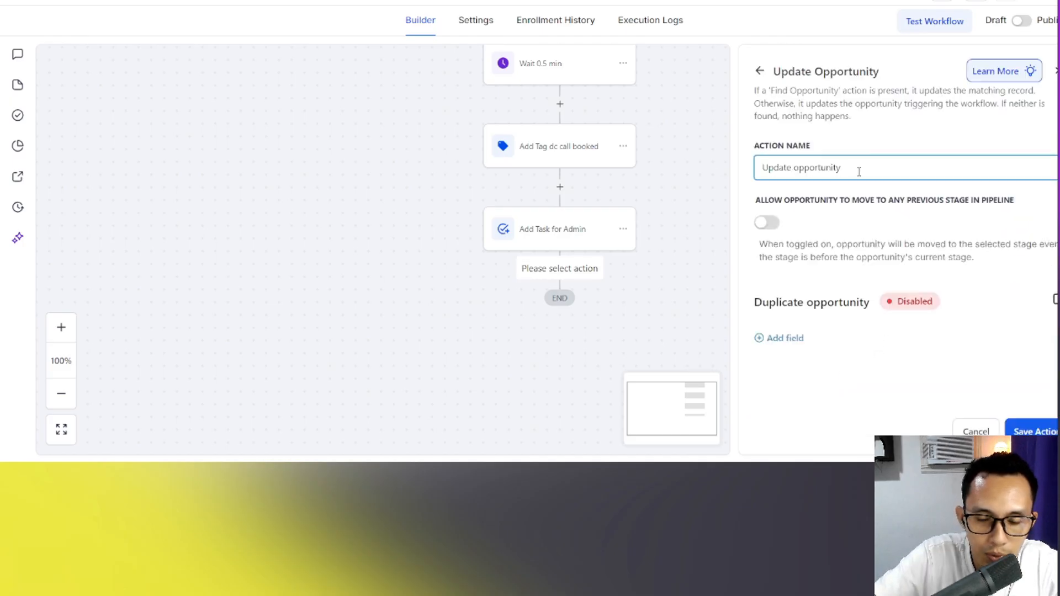
pyautogui.write('to DC Call')
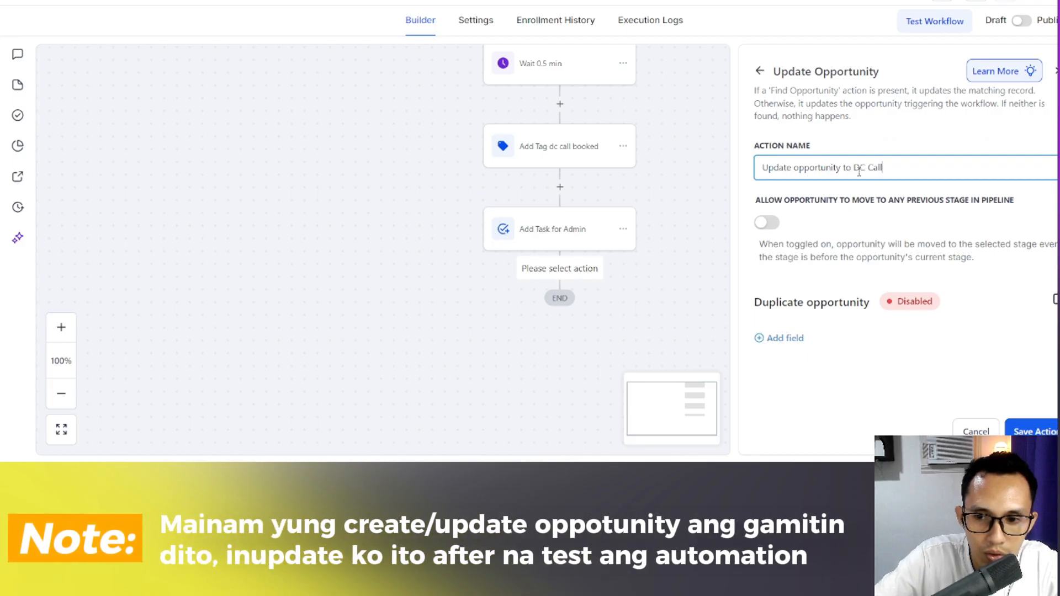
pyautogui.write(' Booked')
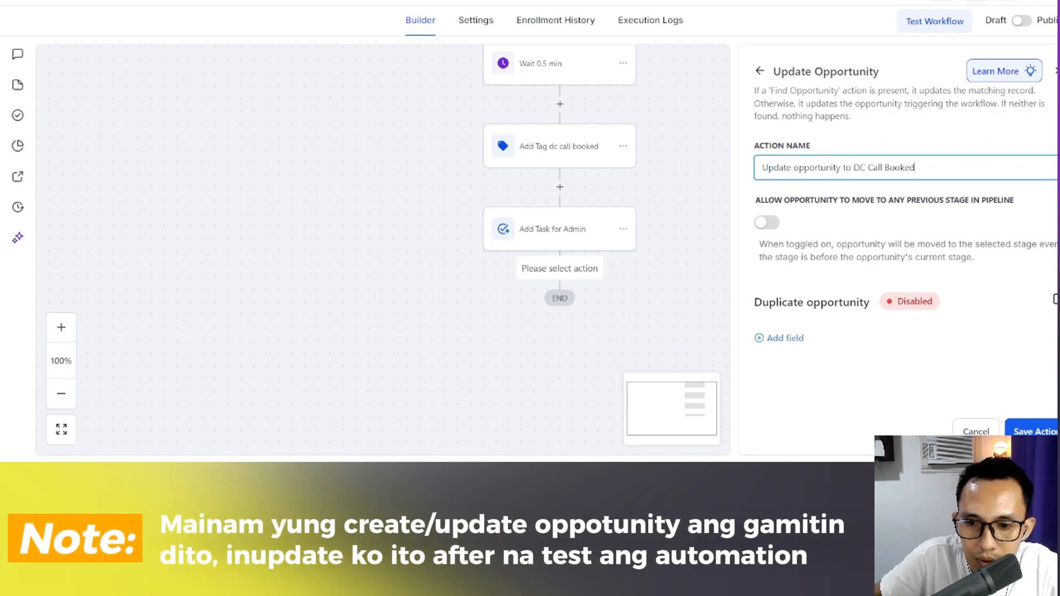
# Add a Pipeline field to the opportunity update and set it to Lead Pipeline
pyautogui.click(785, 338)
pyautogui.click(823, 352)
pyautogui.click(817, 226)
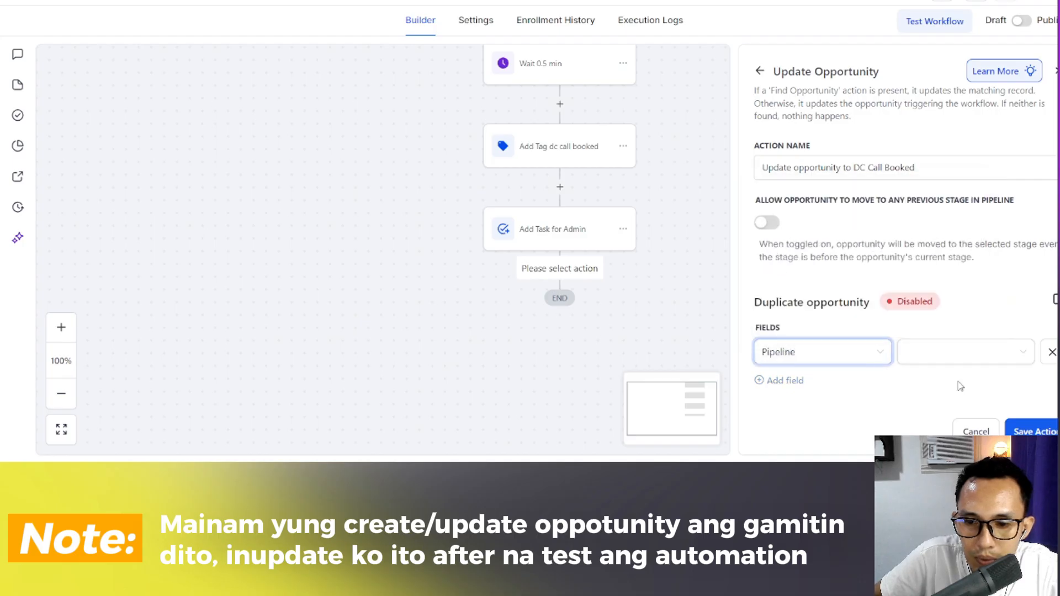
pyautogui.click(928, 352)
pyautogui.click(939, 382)
# Add a Pipeline Stage field set to DC call Booked and save the opportunity update action
pyautogui.click(785, 381)
pyautogui.scroll(-2, 897, 216)
pyautogui.click(851, 357)
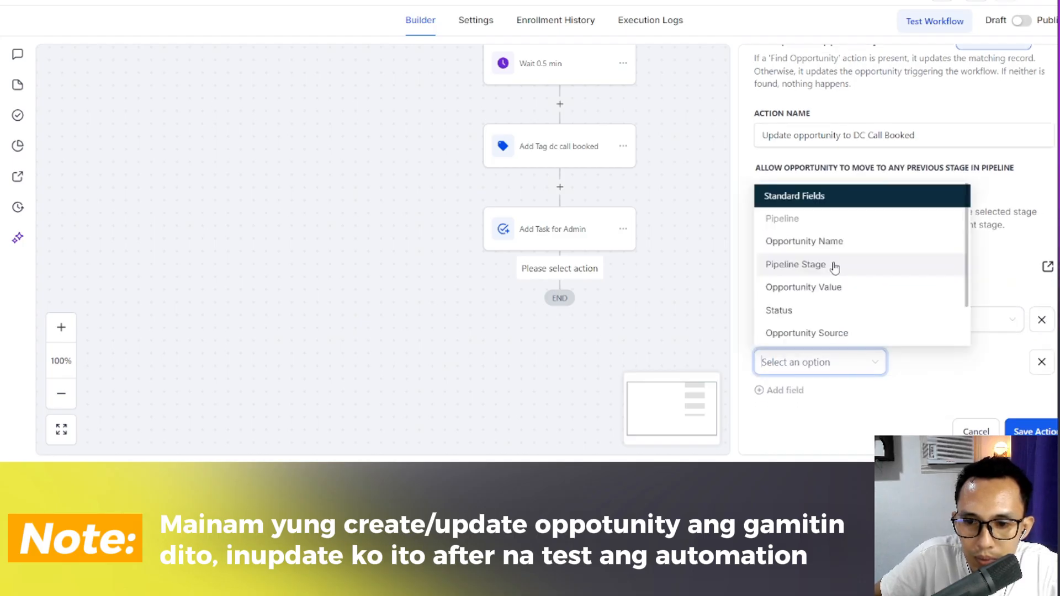
pyautogui.click(833, 267)
pyautogui.click(943, 365)
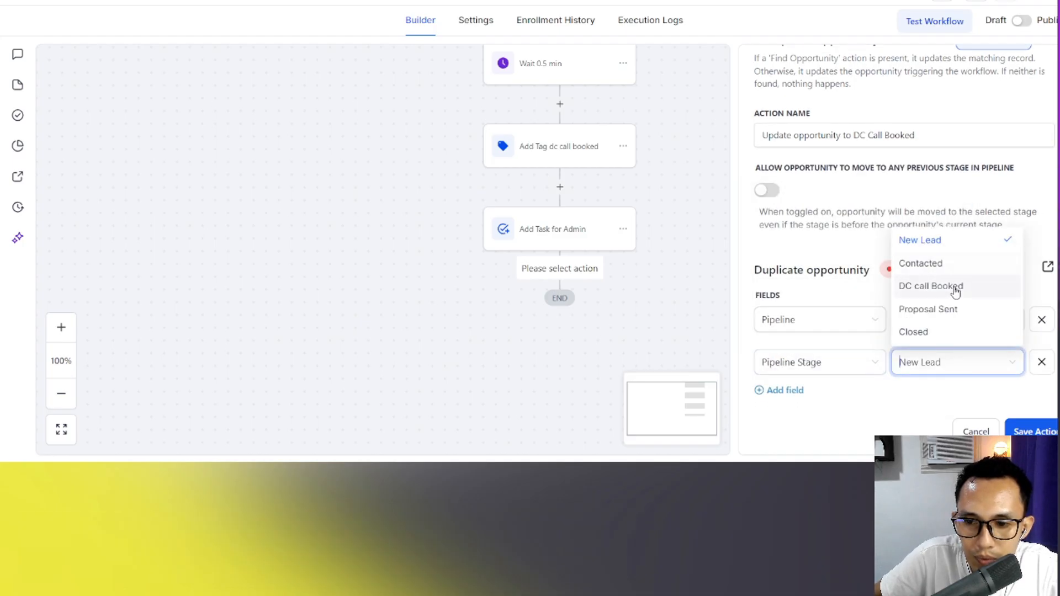
pyautogui.click(953, 286)
pyautogui.scroll(1, 928, 291)
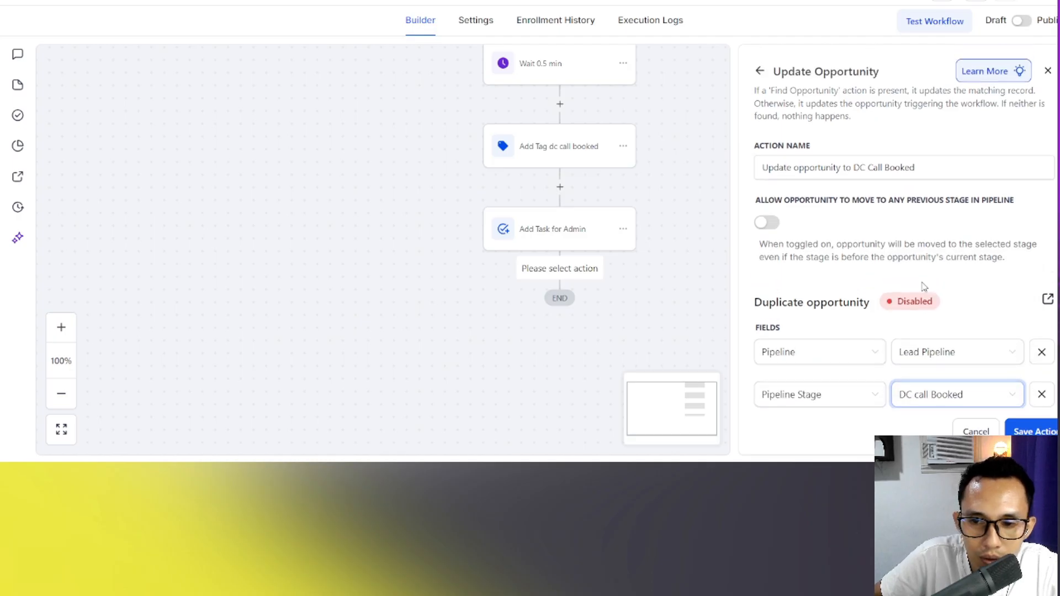
pyautogui.click(1032, 431)
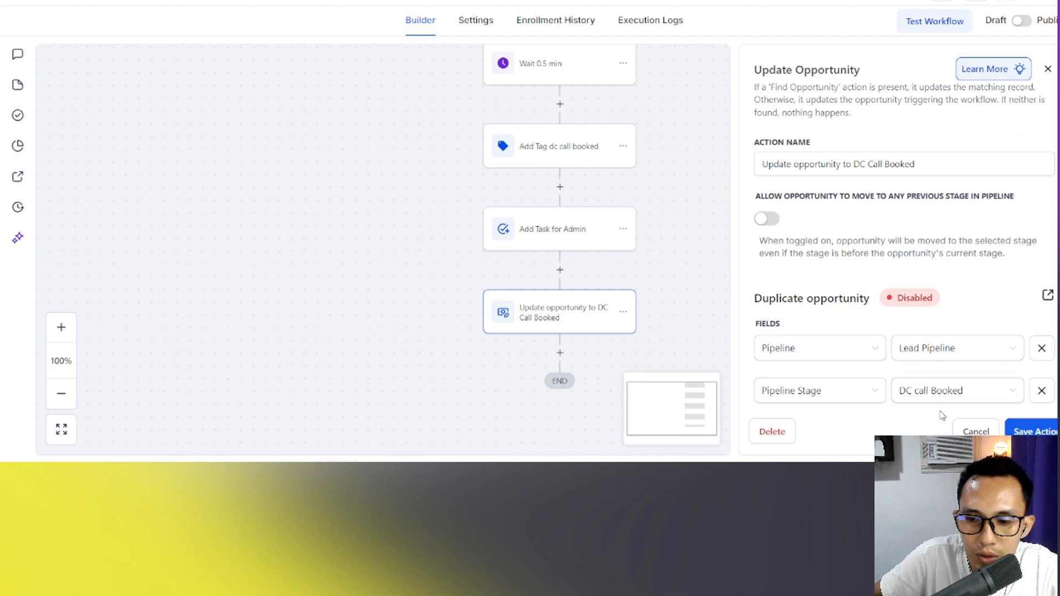
pyautogui.click(1031, 432)
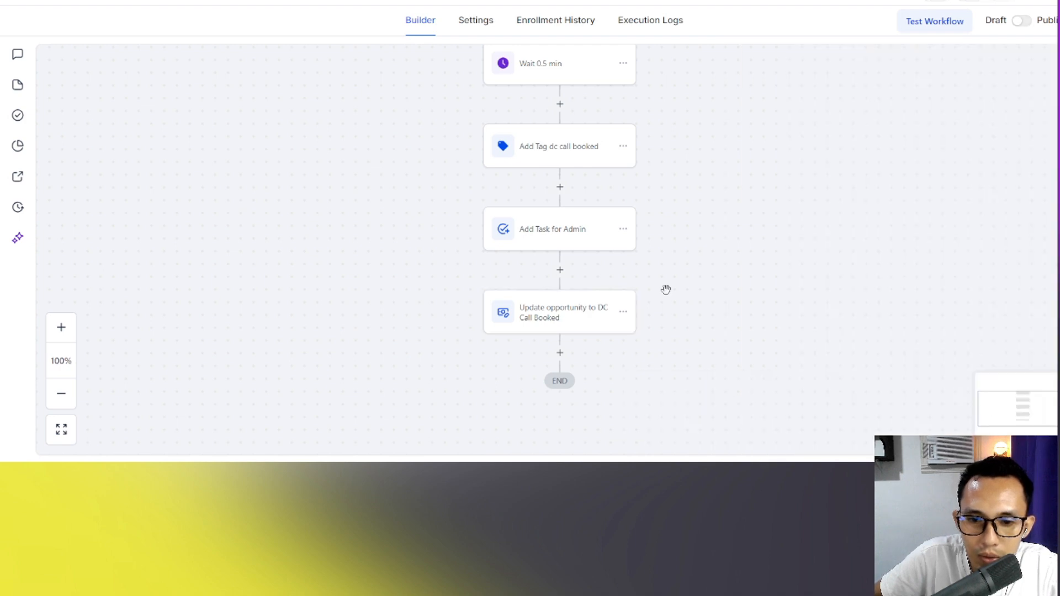
# Look over the end of the workflow and switch to the flowchart to find the step following the pipeline move
pyautogui.scroll(-2, 666, 287)
pyautogui.scroll(1, 718, 190)
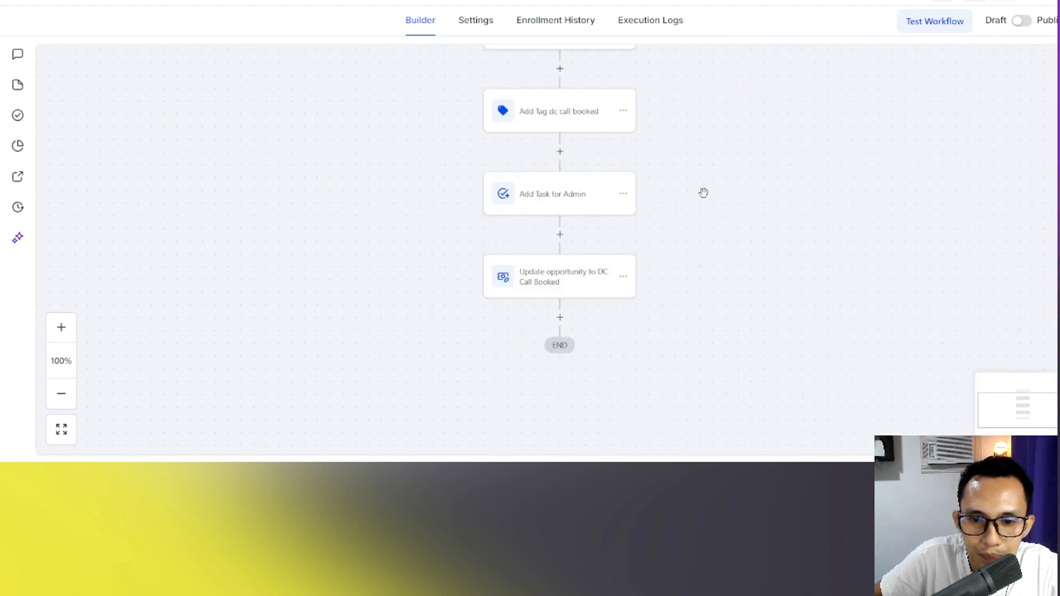
pyautogui.hotkey('ctrl', 'Tab')
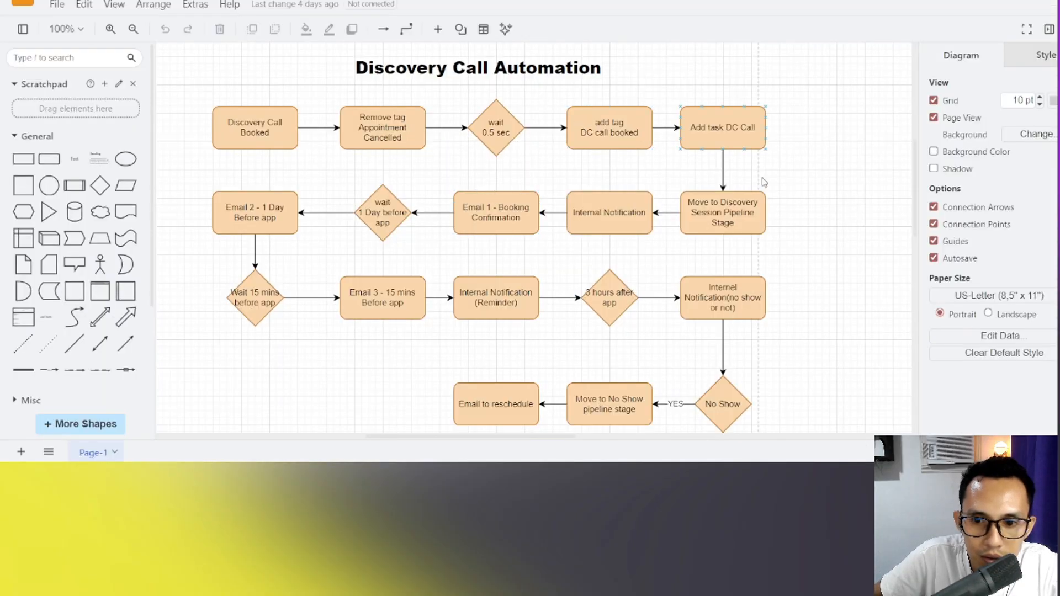
pyautogui.hotkey('ctrl', 'shift', 'Tab')
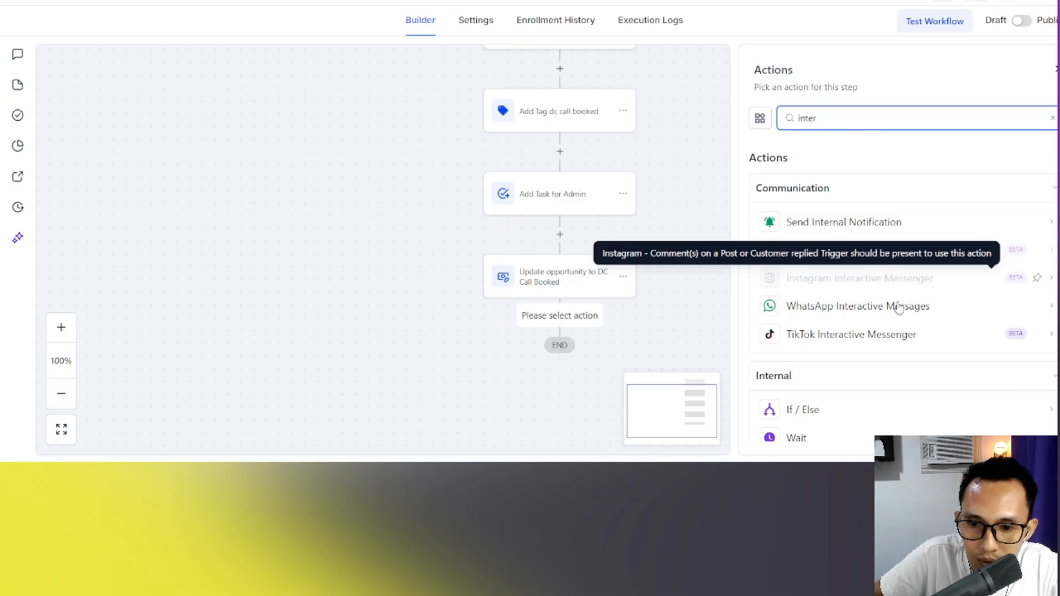
pyautogui.scroll(-1, 887, 312)
pyautogui.scroll(1, 883, 320)
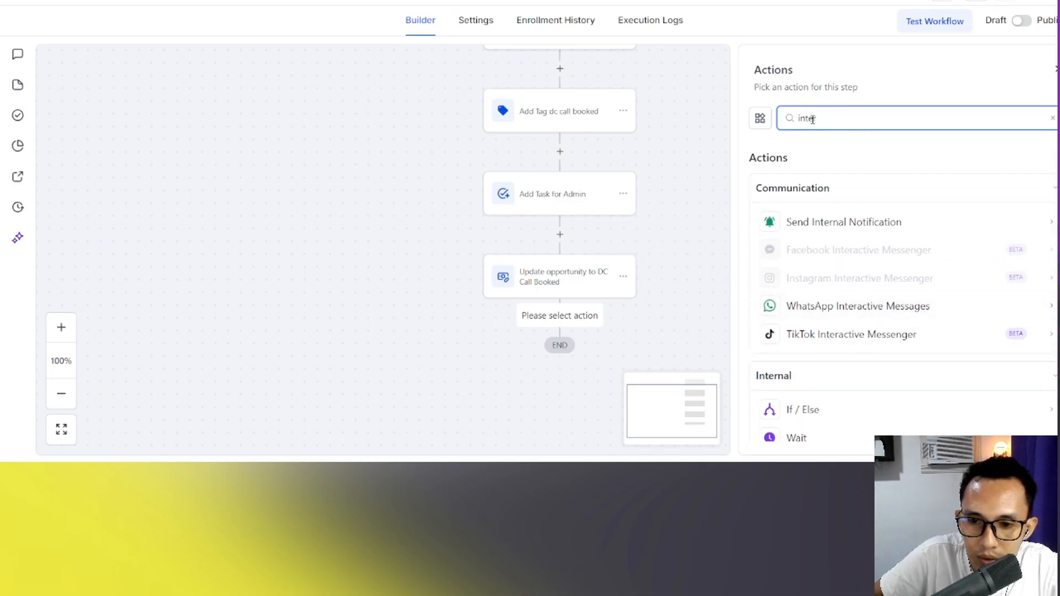
pyautogui.scroll(-1, 1042, 217)
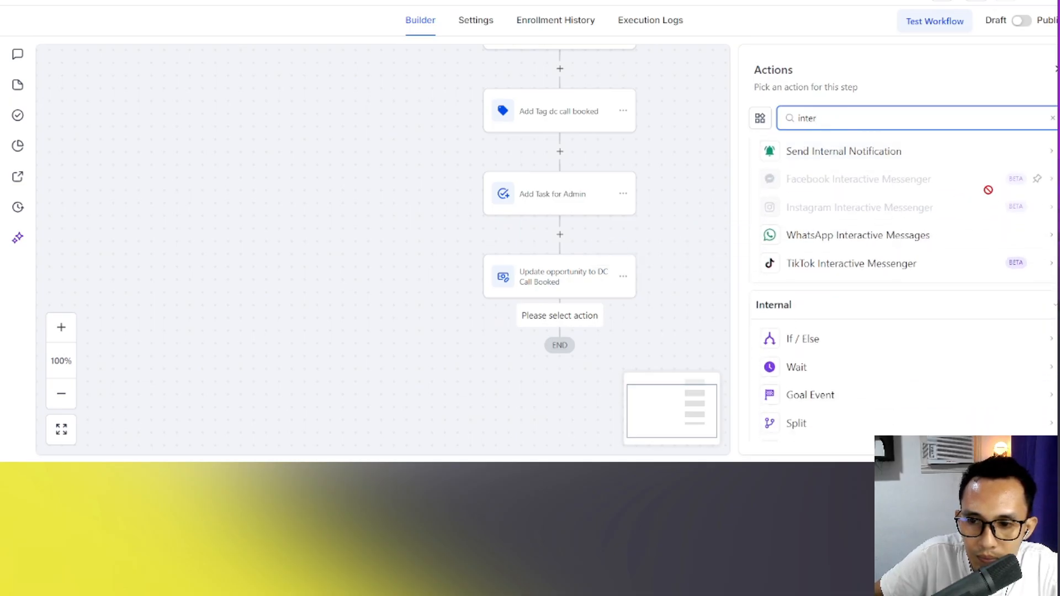
pyautogui.click(1053, 155)
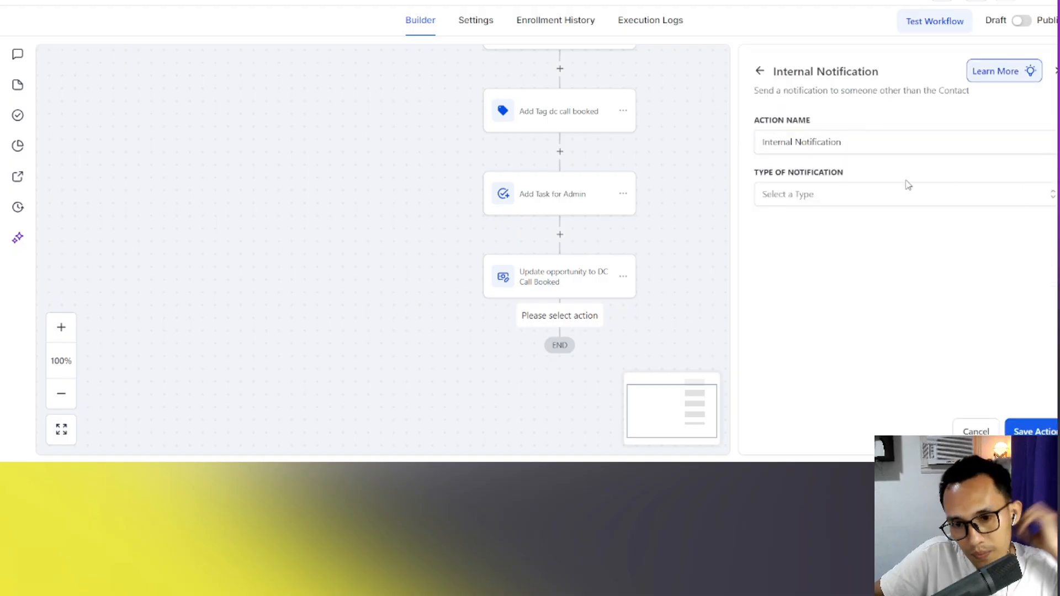
pyautogui.click(802, 194)
pyautogui.click(788, 222)
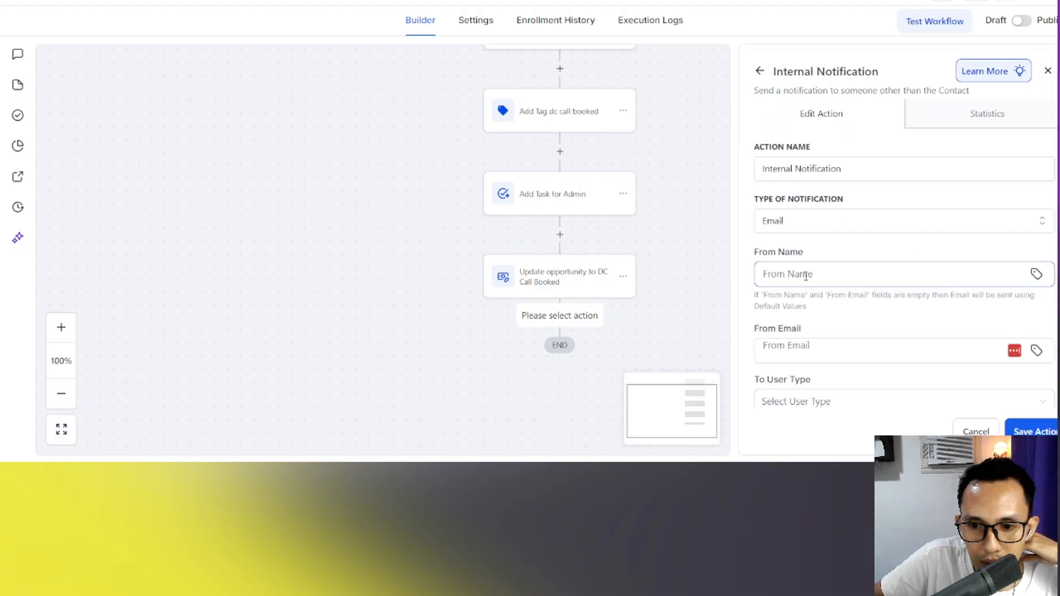
pyautogui.scroll(-3, 806, 276)
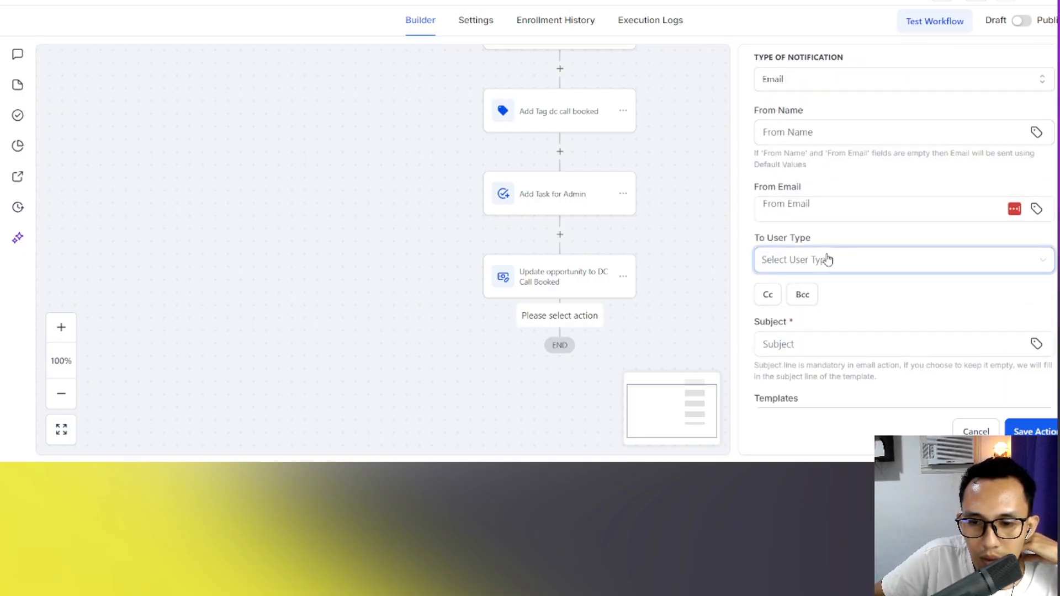
pyautogui.scroll(-3, 837, 264)
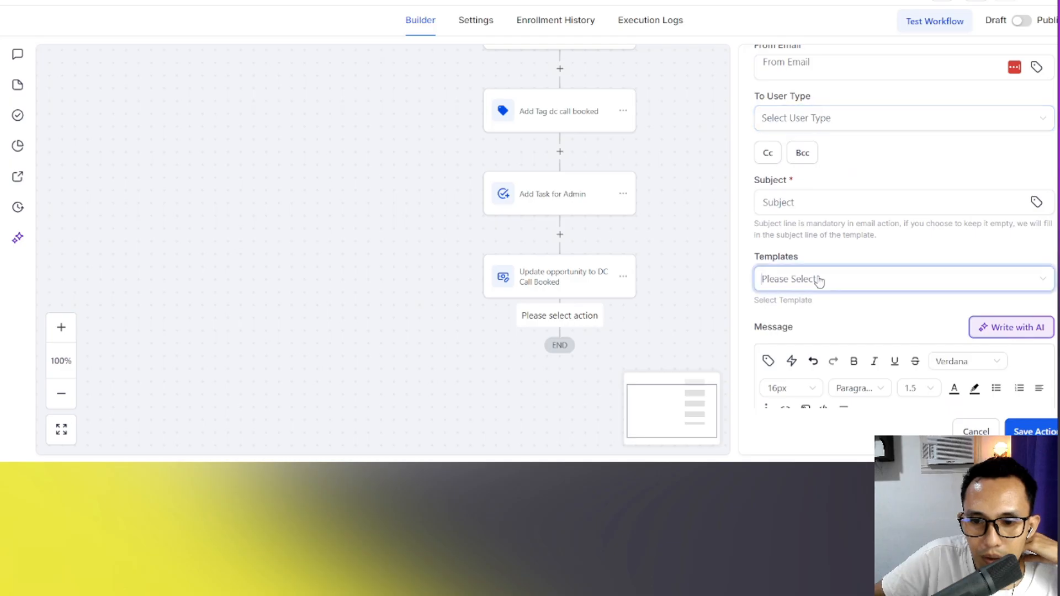
pyautogui.click(819, 281)
pyautogui.scroll(-2, 871, 209)
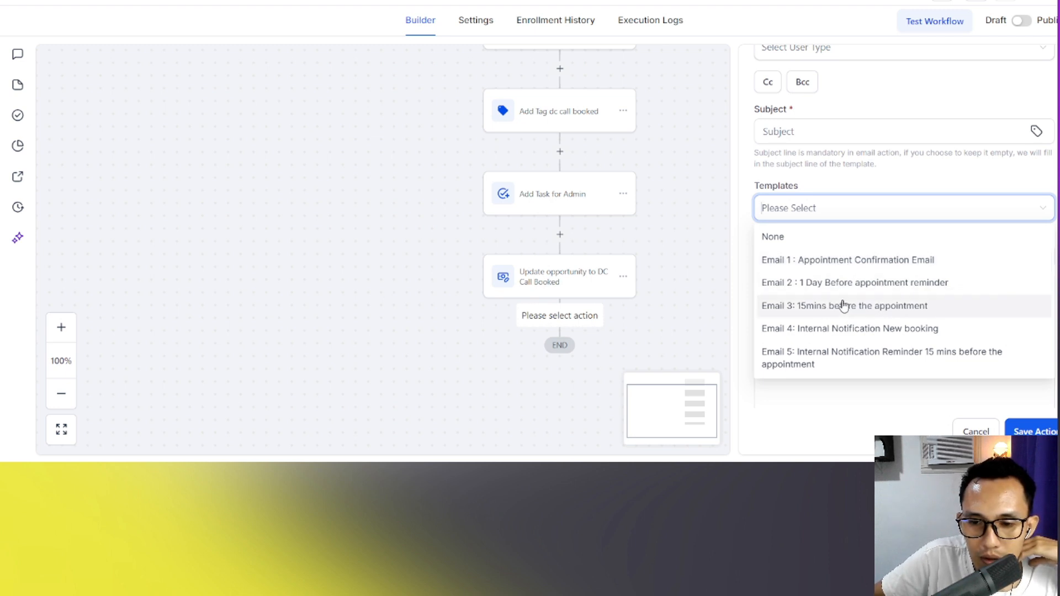
pyautogui.click(872, 332)
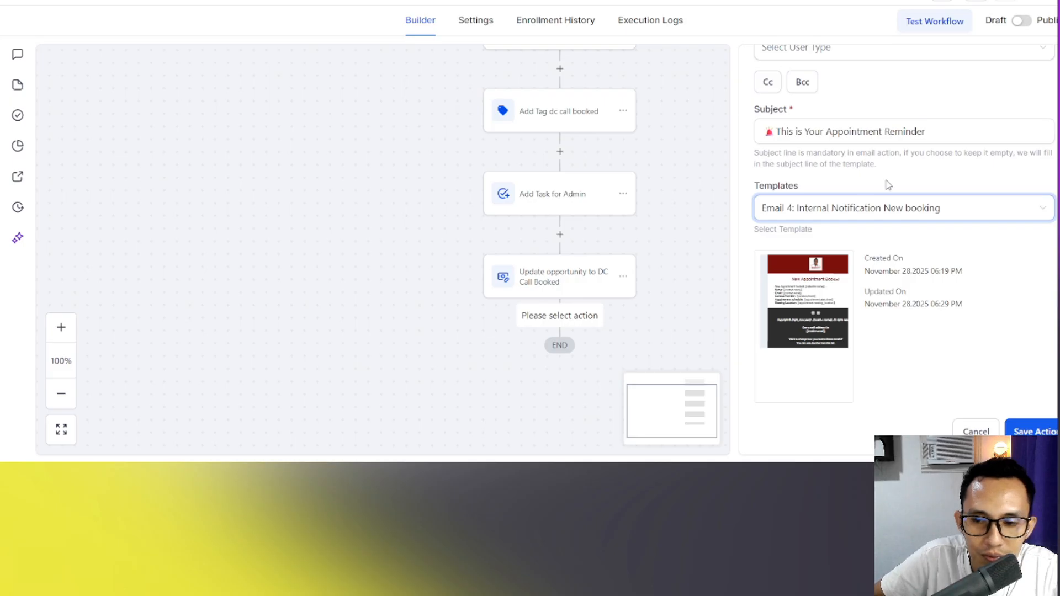
pyautogui.click(976, 432)
pyautogui.click(635, 254)
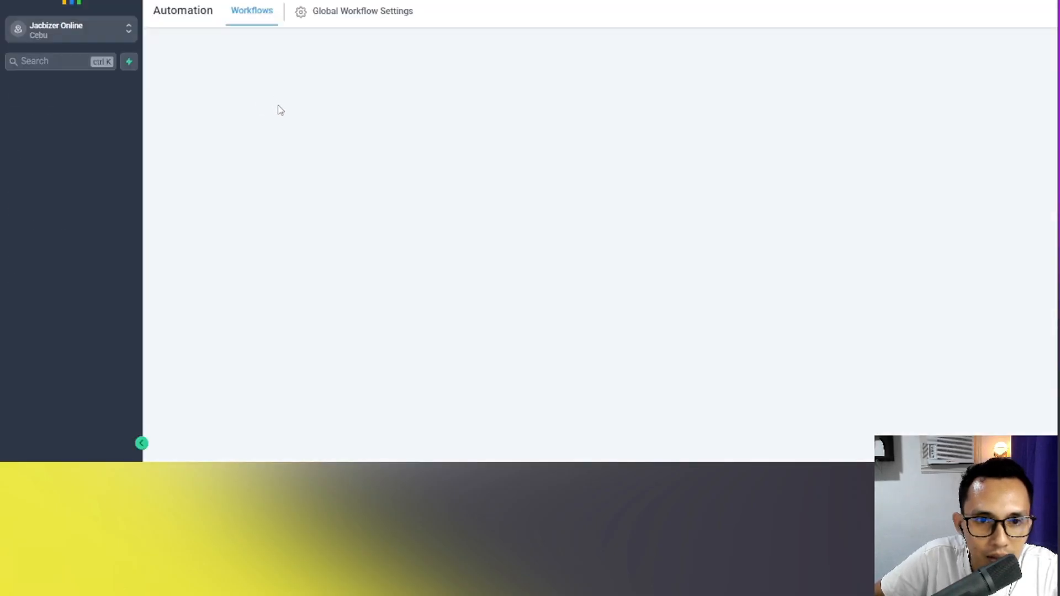
# Open the email template "Email 4: Internal Notification New booking" from the marketing emails and copy its heading text
pyautogui.click(52, 301)
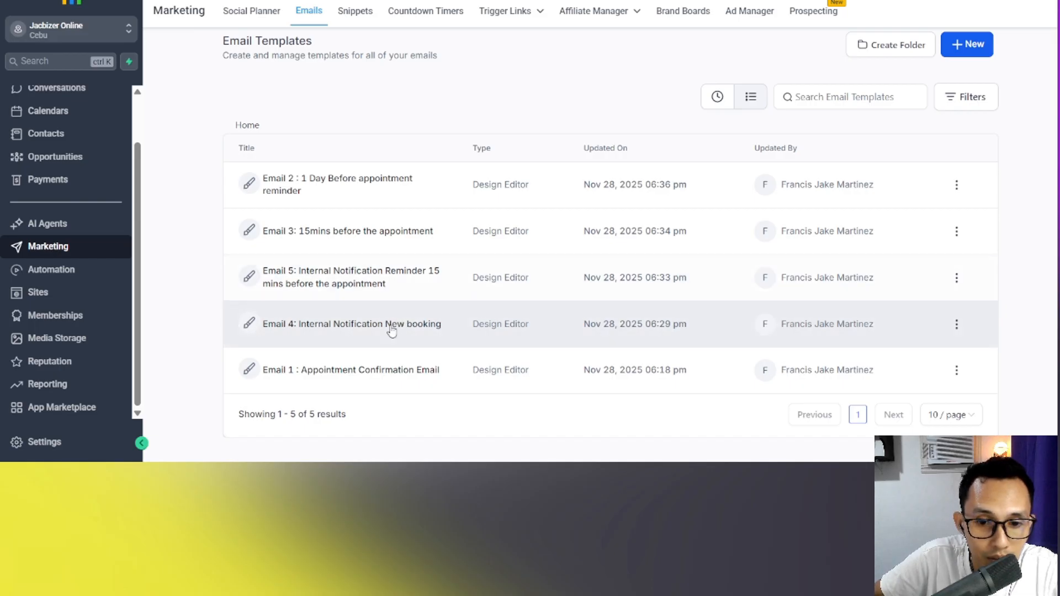
pyautogui.click(391, 326)
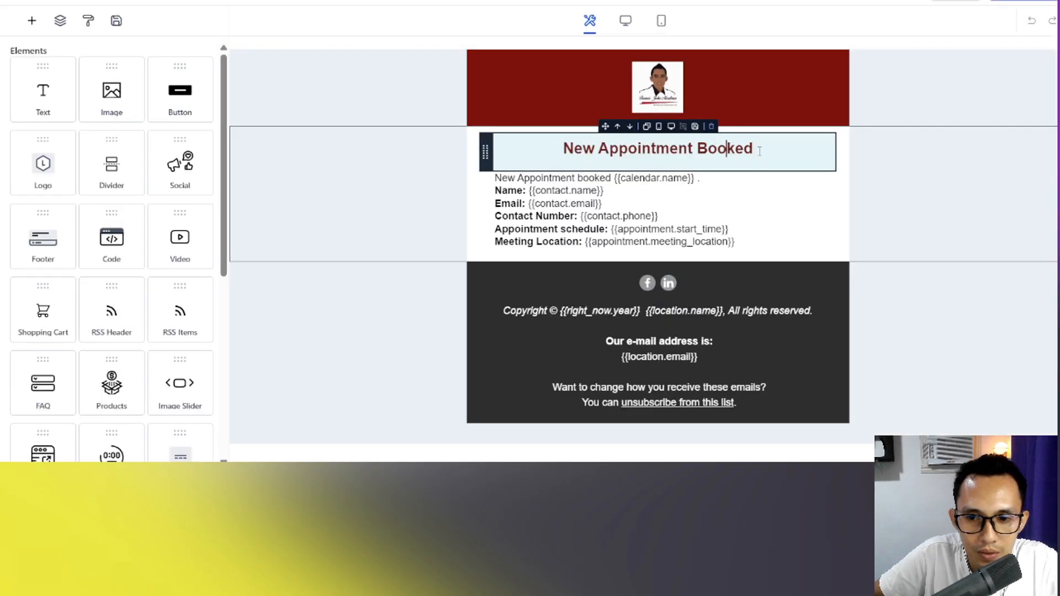
pyautogui.click(759, 151)
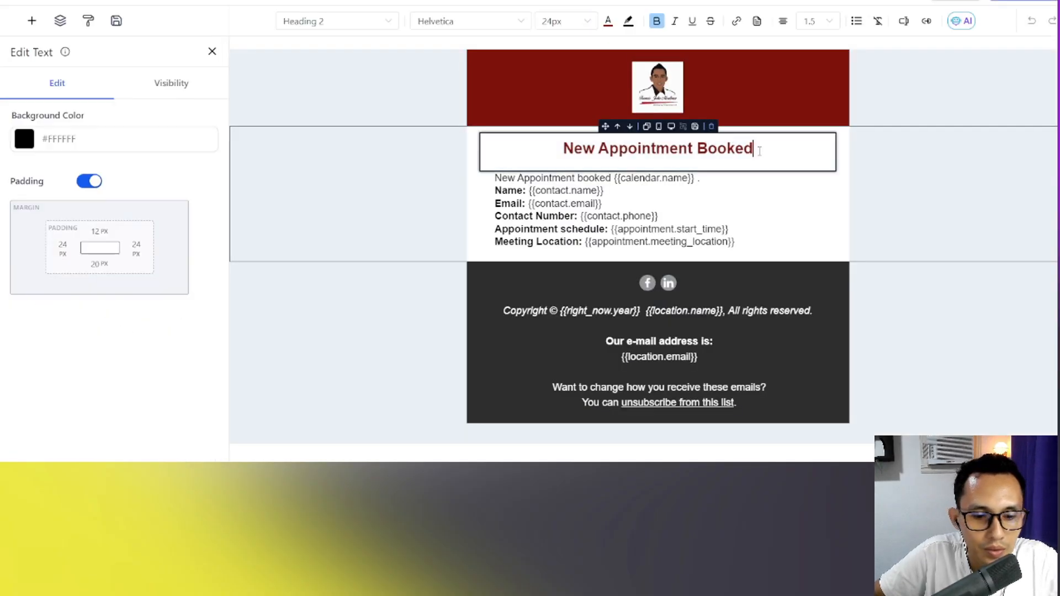
pyautogui.tripleClick(760, 151)
pyautogui.hotkey('ctrl', 'c')
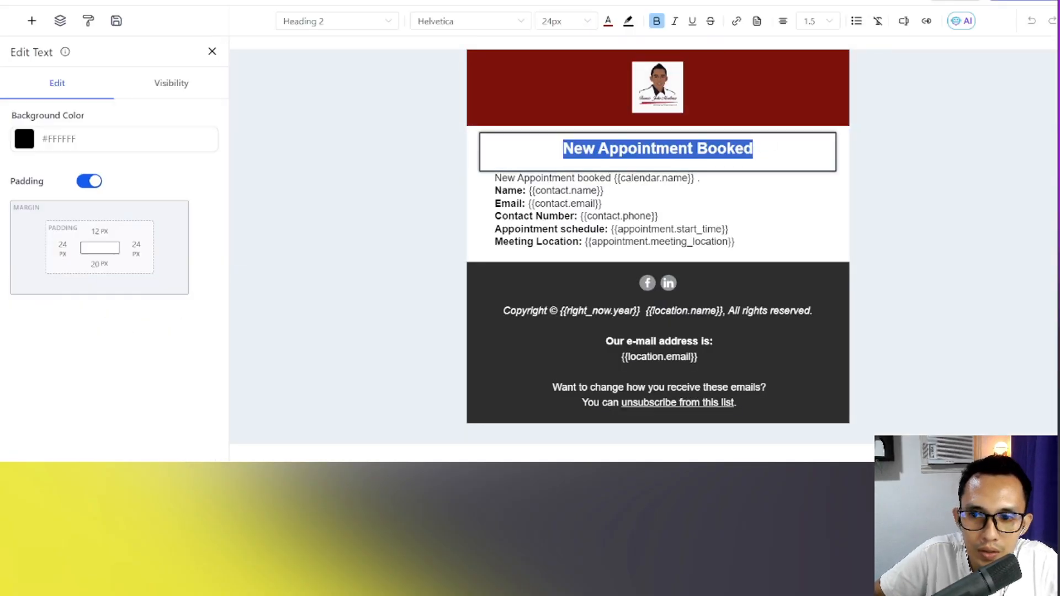
# Replace the template's email subject with "New Appointment Booked!" in its settings and save them
pyautogui.click(956, 0)
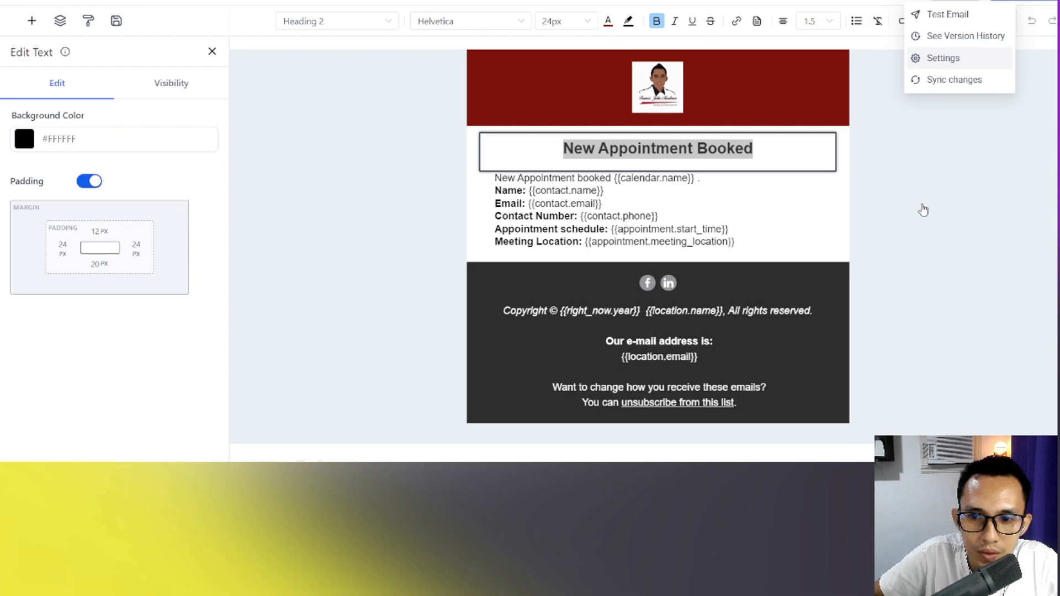
pyautogui.click(825, 244)
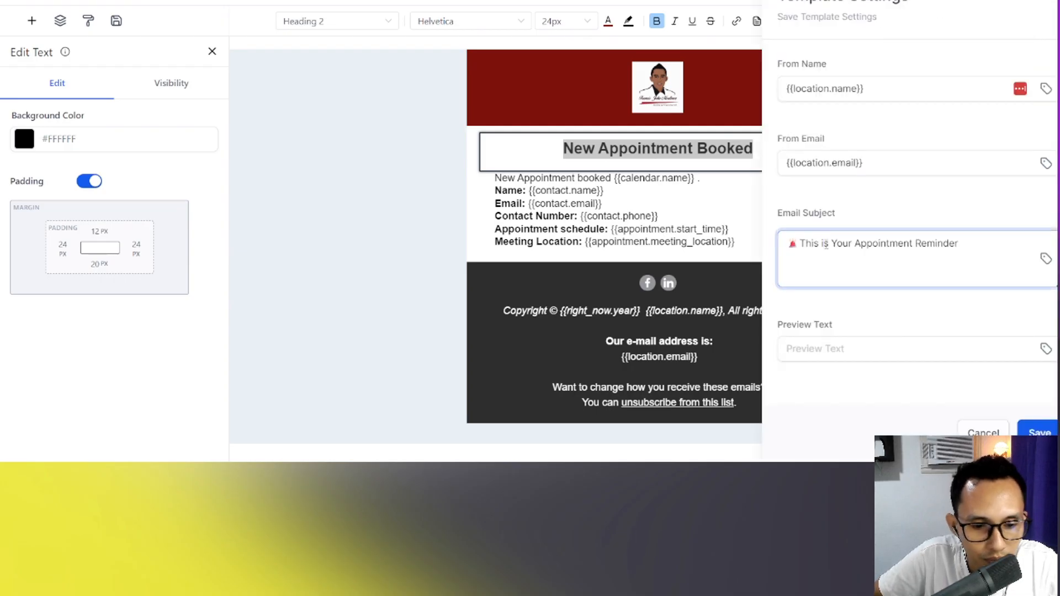
pyautogui.hotkey('ctrl', 'a')
pyautogui.hotkey('ctrl', 'v')
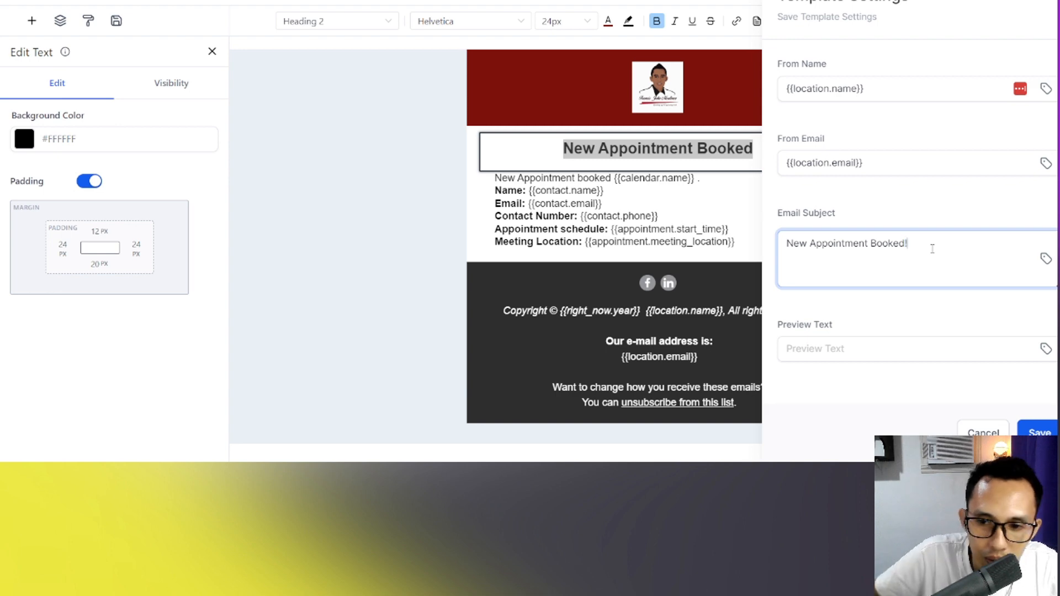
pyautogui.click(1038, 425)
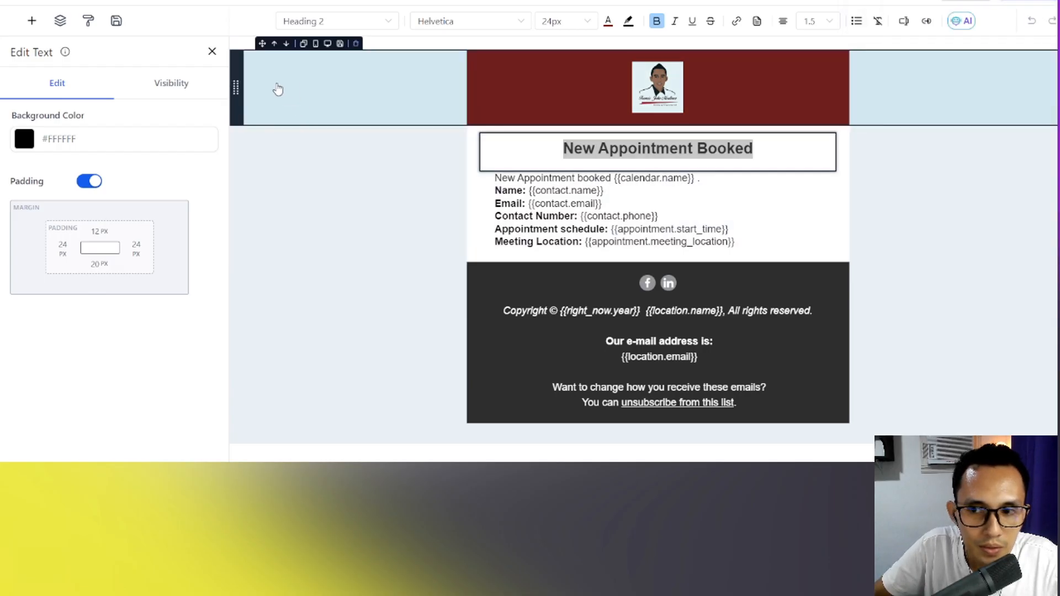
# Leave the email template editor and reopen the Discovery Call workflow from the automations
pyautogui.click(258, 83)
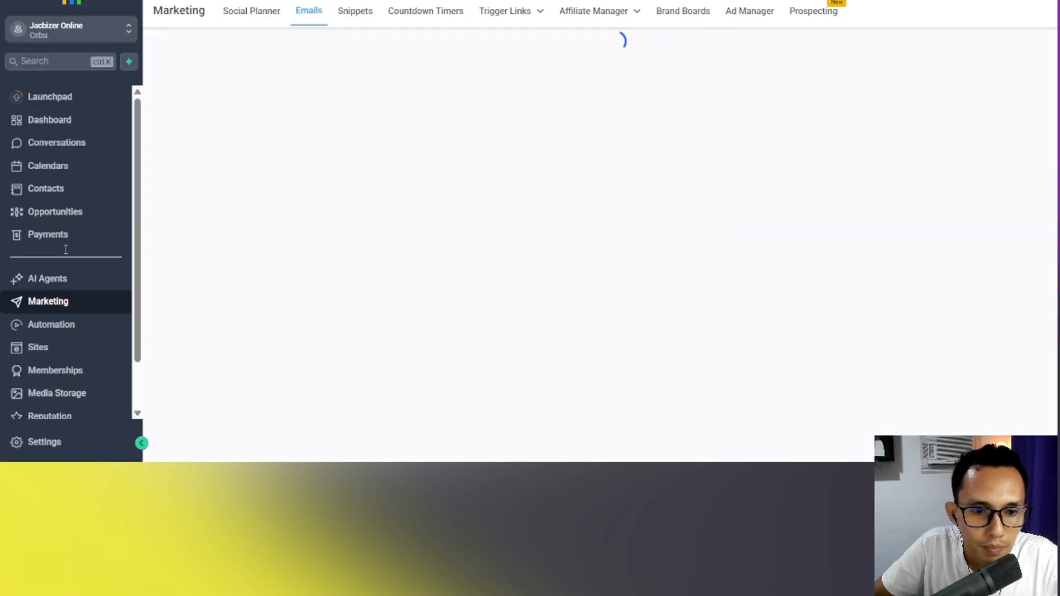
pyautogui.scroll(-2, 60, 293)
pyautogui.click(56, 272)
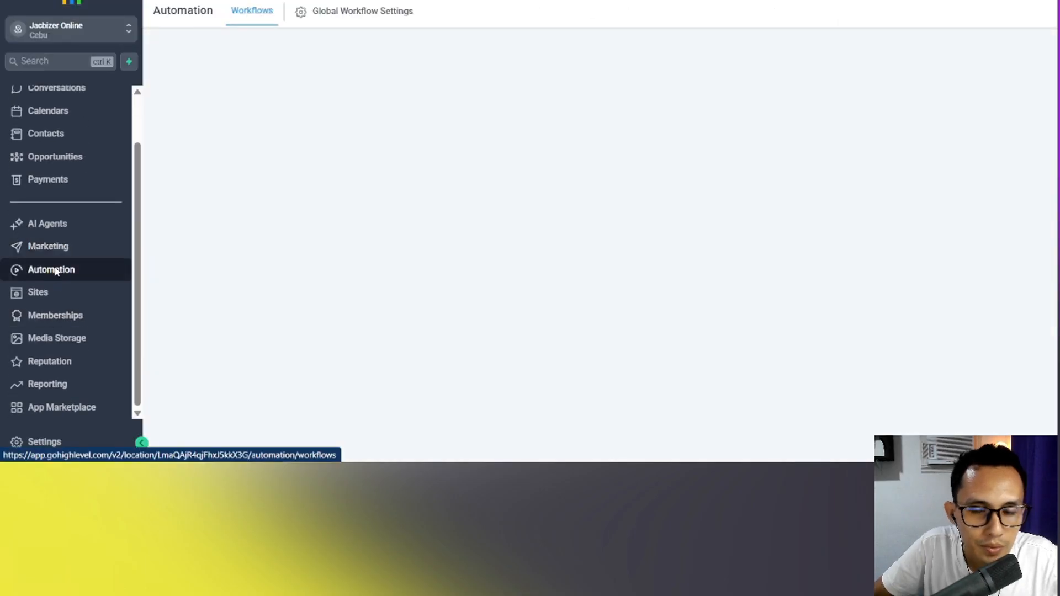
pyautogui.click(310, 213)
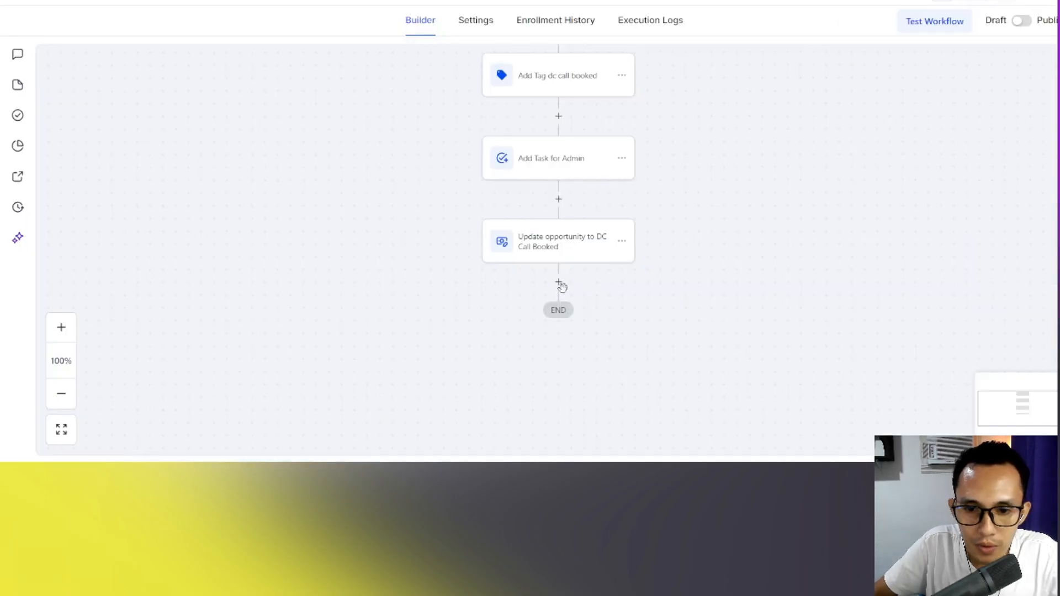
# Add a Send Internal Notification action below the opportunity update and set its notification type to Email
pyautogui.click(559, 283)
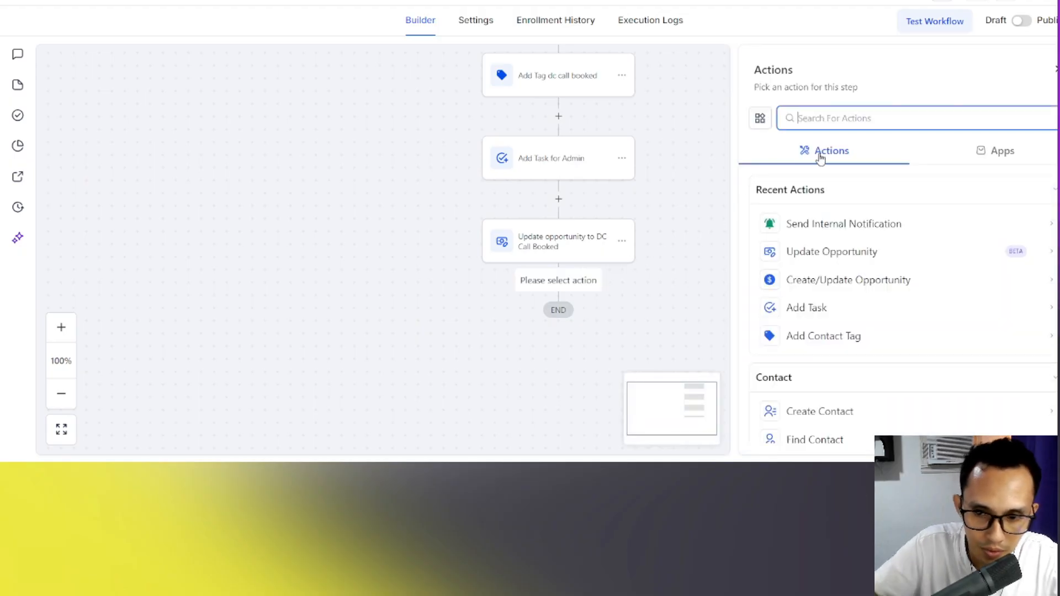
pyautogui.write('inter')
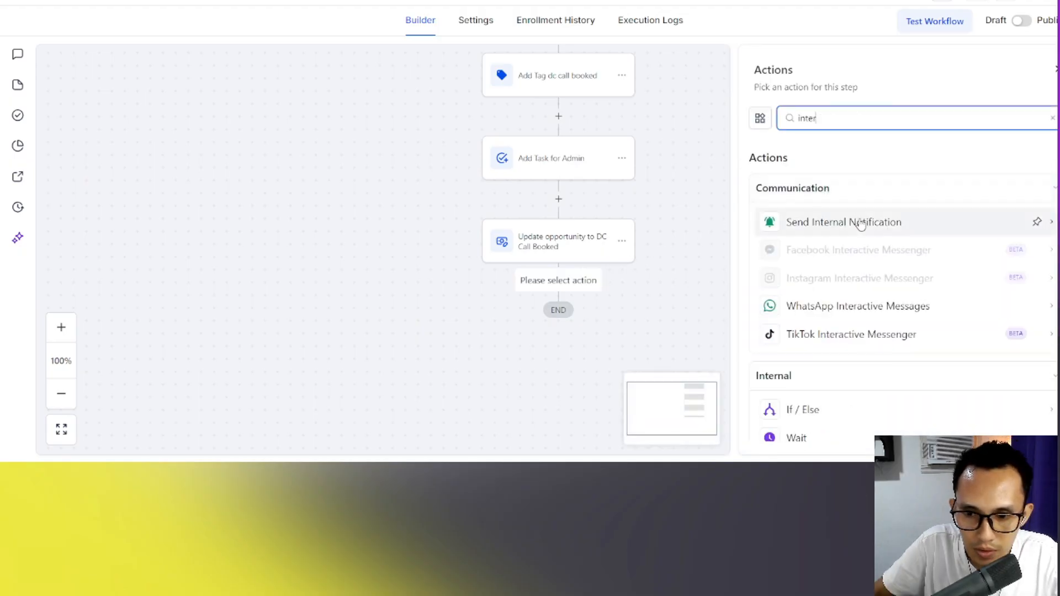
pyautogui.click(1020, 224)
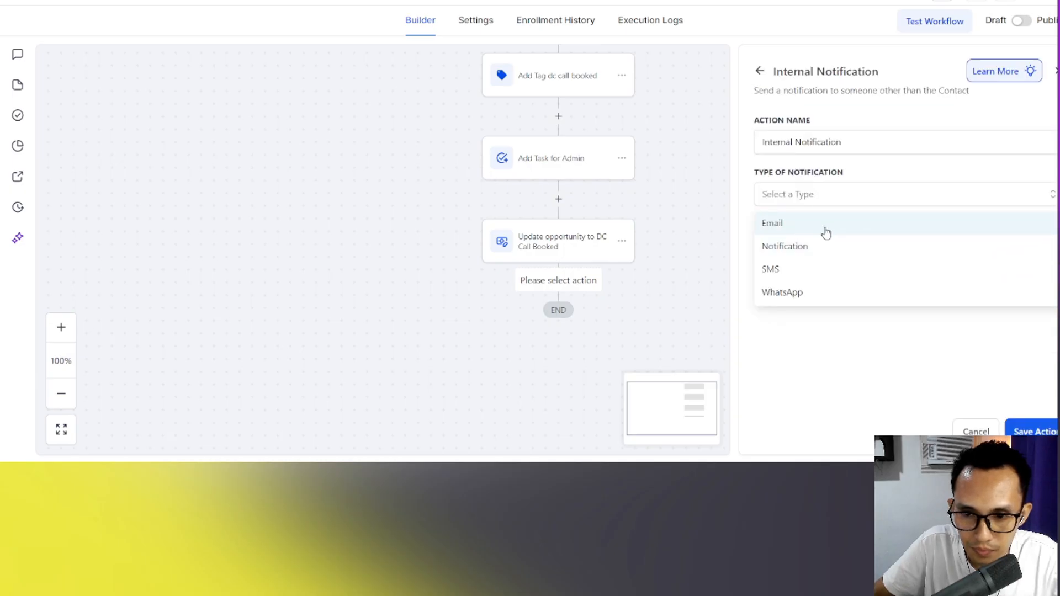
pyautogui.click(814, 231)
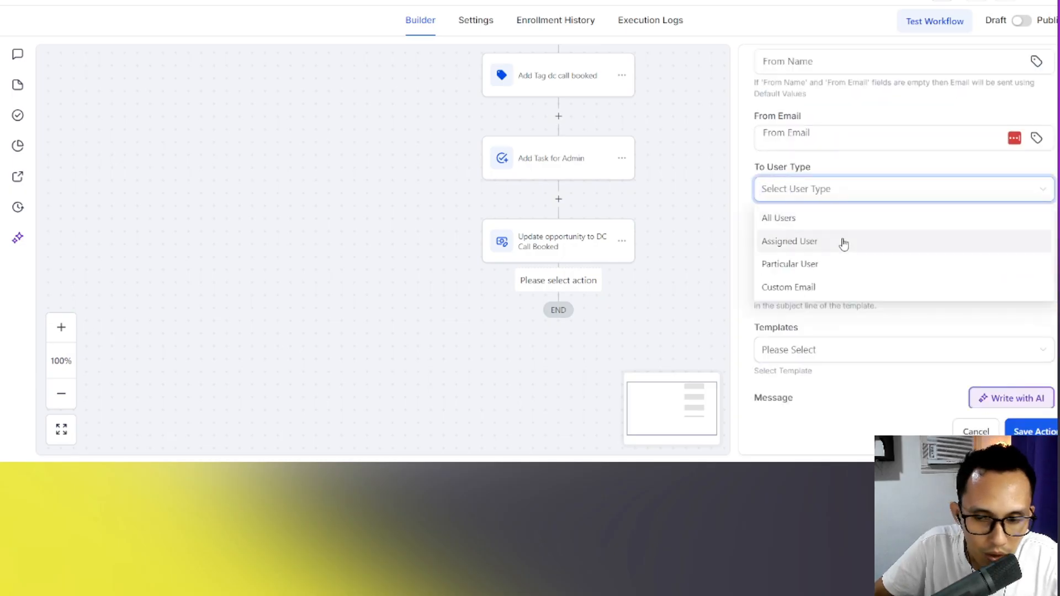
pyautogui.click(793, 265)
pyautogui.click(817, 237)
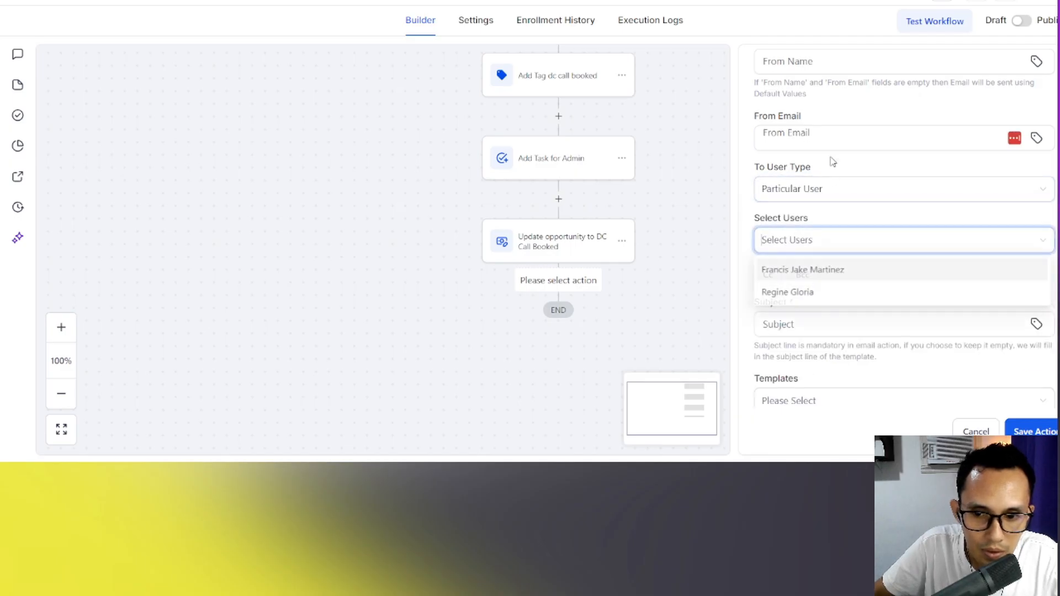
pyautogui.scroll(-1, 833, 162)
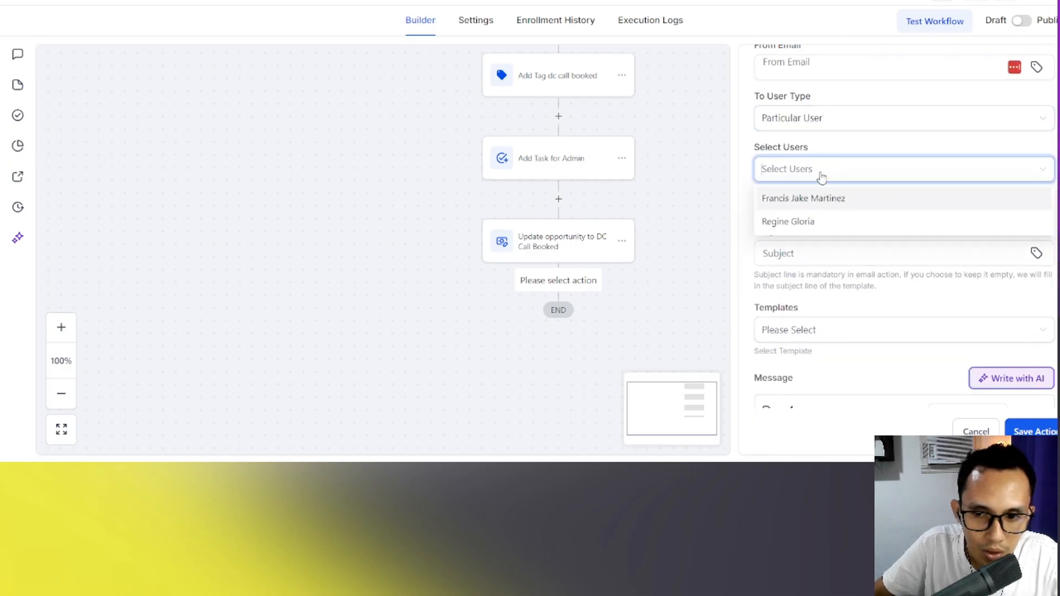
pyautogui.scroll(1, 821, 177)
# Set the notification's recipient type to Custom Email and fill in the recipient's email address
pyautogui.click(818, 190)
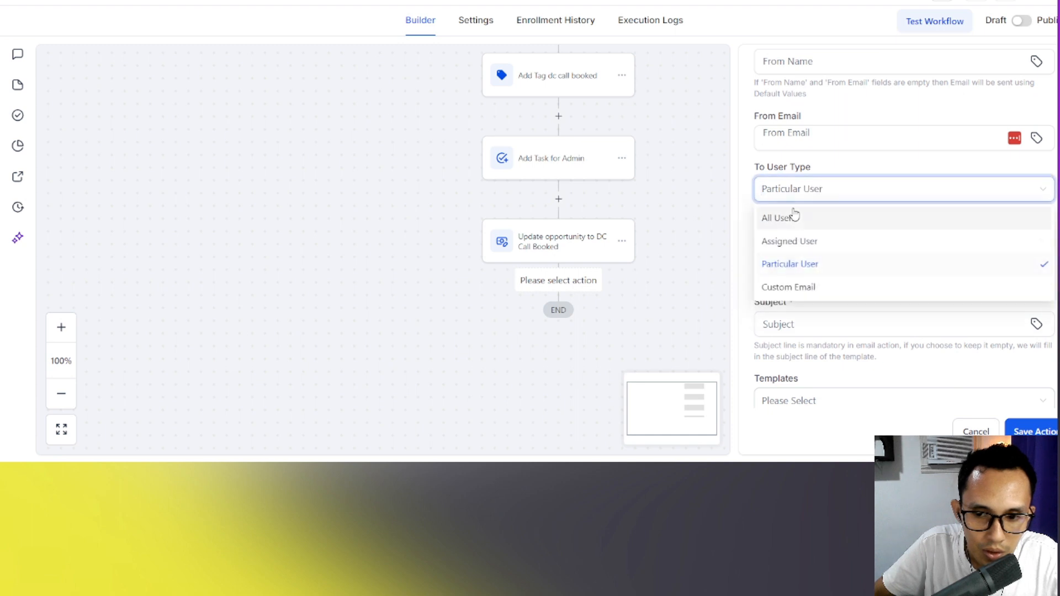
pyautogui.click(799, 289)
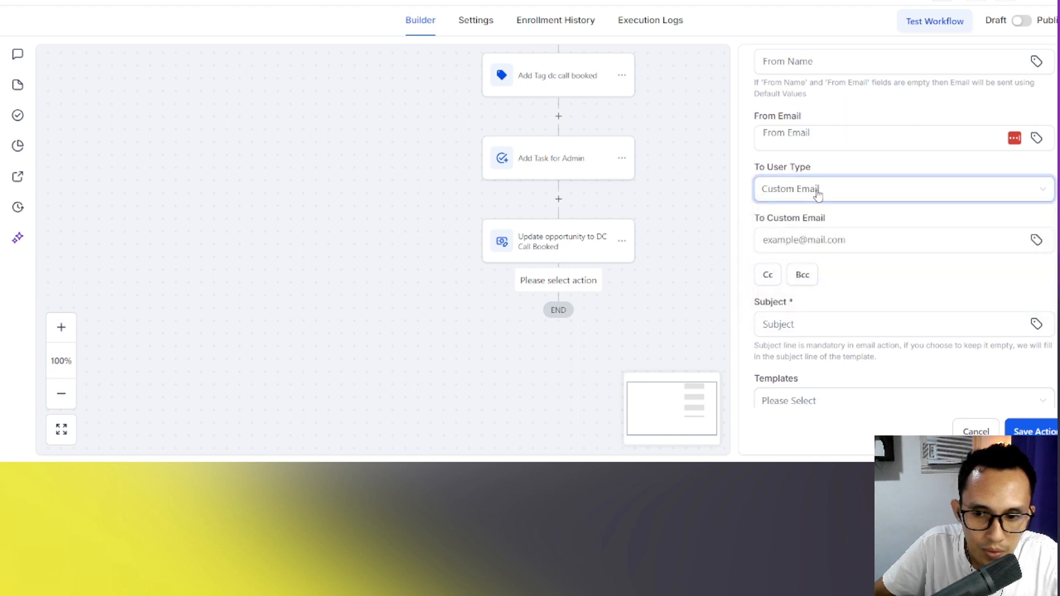
pyautogui.click(818, 240)
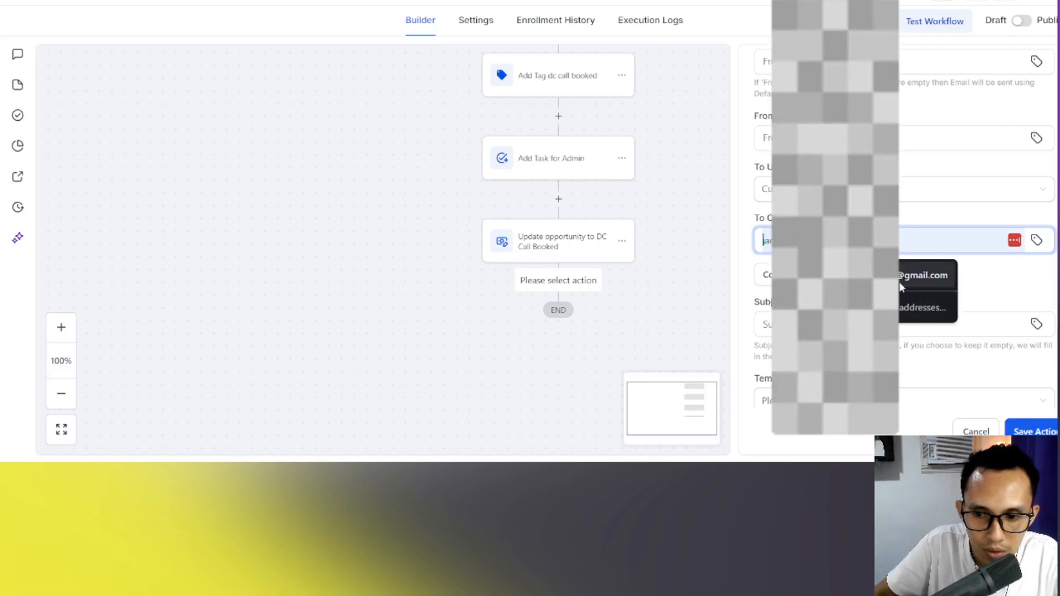
pyautogui.click(917, 276)
# Choose "Email 4: Internal Notification New booking" as the template of the internal notification
pyautogui.scroll(-3, 906, 232)
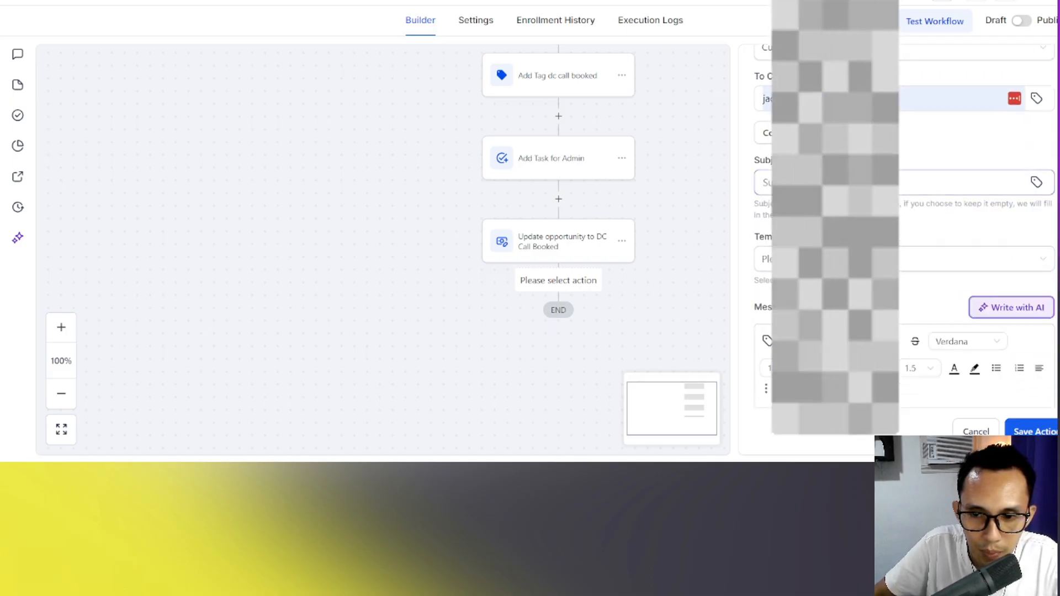
pyautogui.scroll(-3, 905, 232)
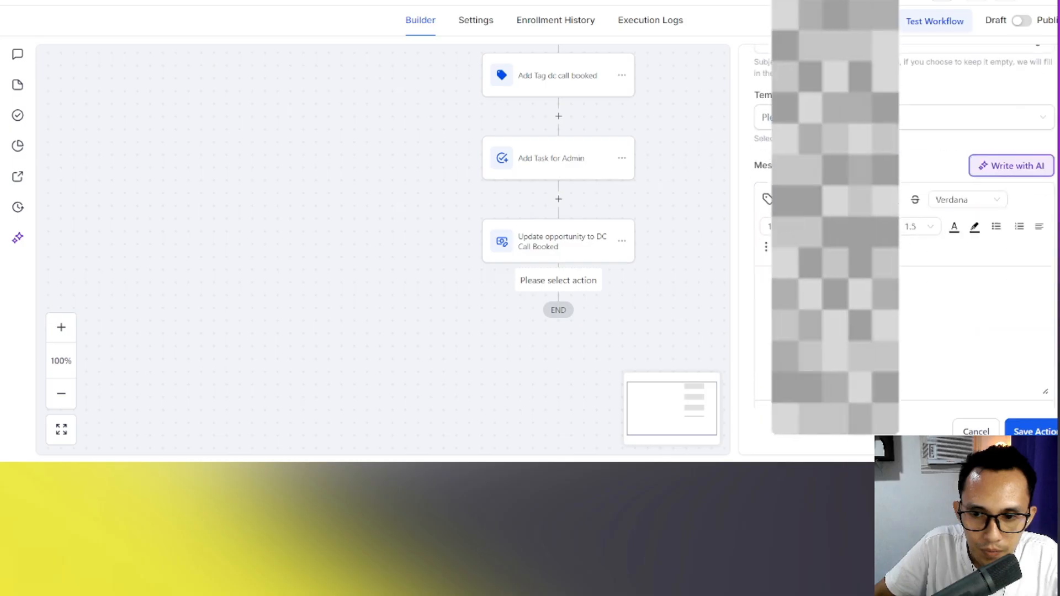
pyautogui.click(906, 117)
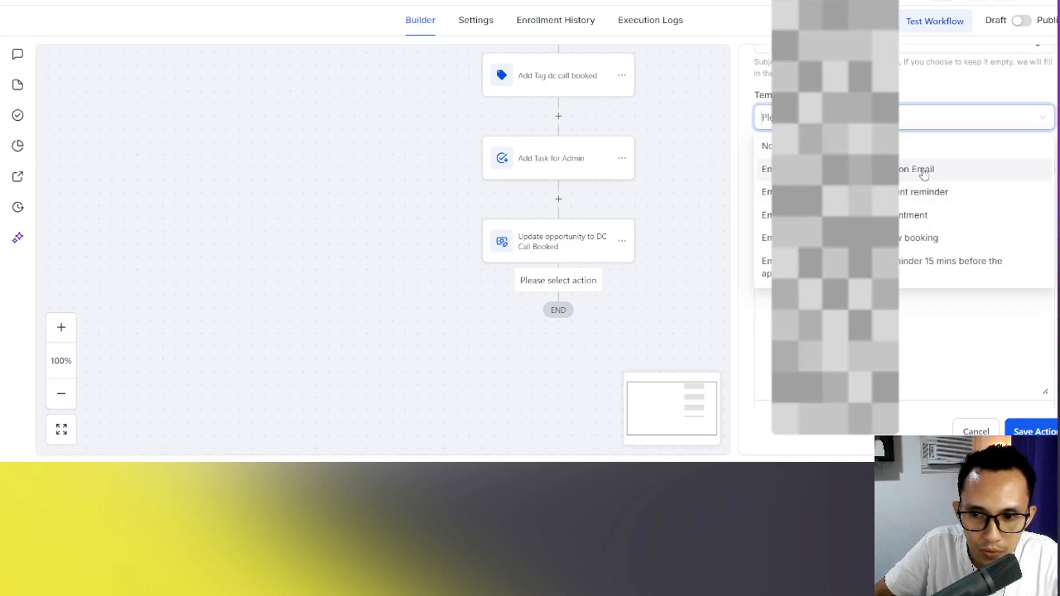
pyautogui.click(860, 172)
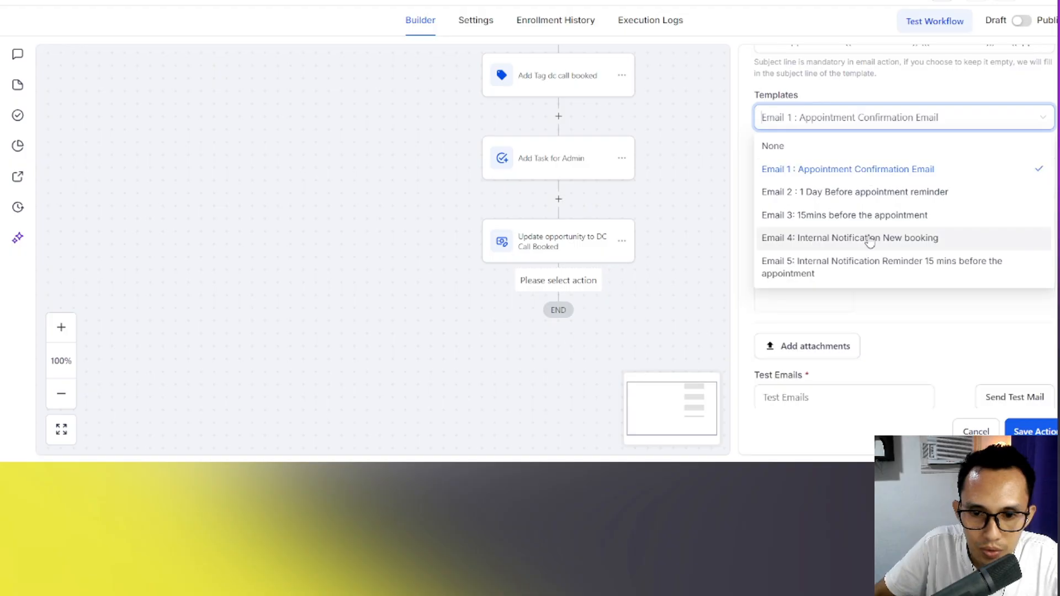
pyautogui.click(870, 238)
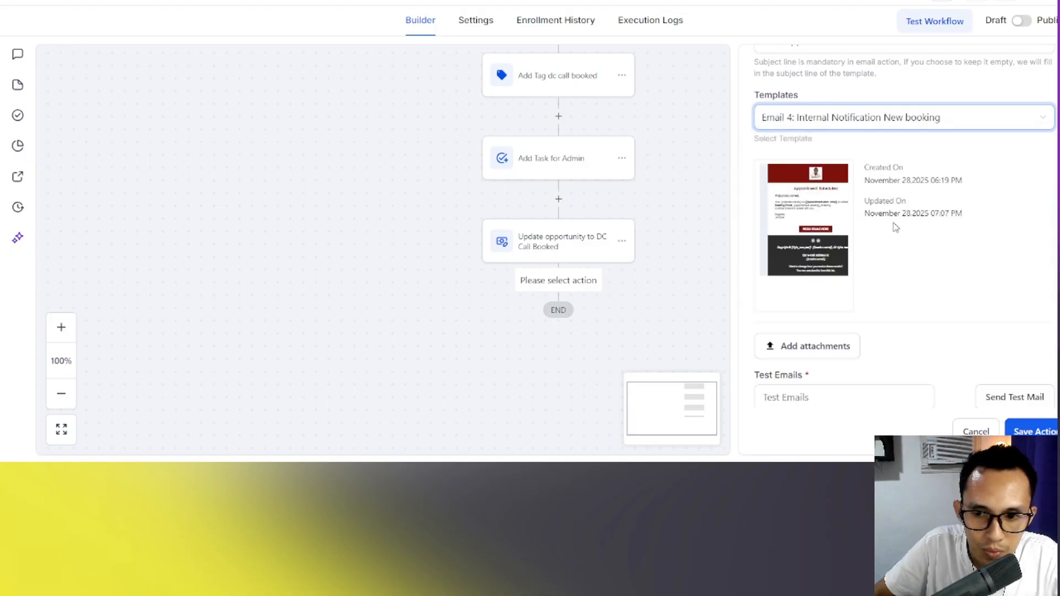
# Review the internal notification's sender, recipient, subject and template settings and save the action
pyautogui.scroll(3, 874, 210)
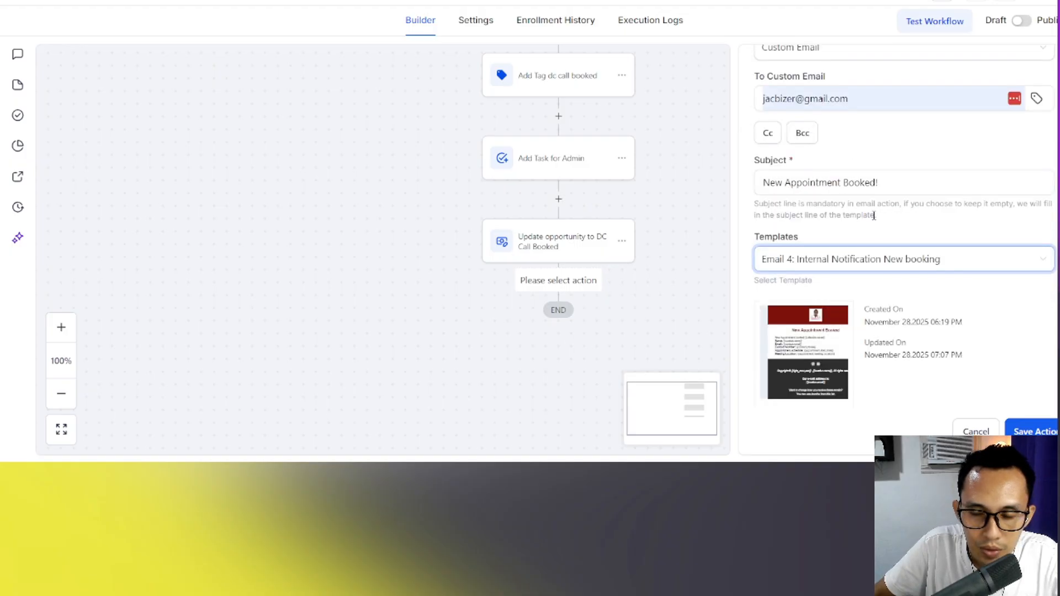
pyautogui.scroll(-2, 864, 212)
pyautogui.scroll(2, 859, 155)
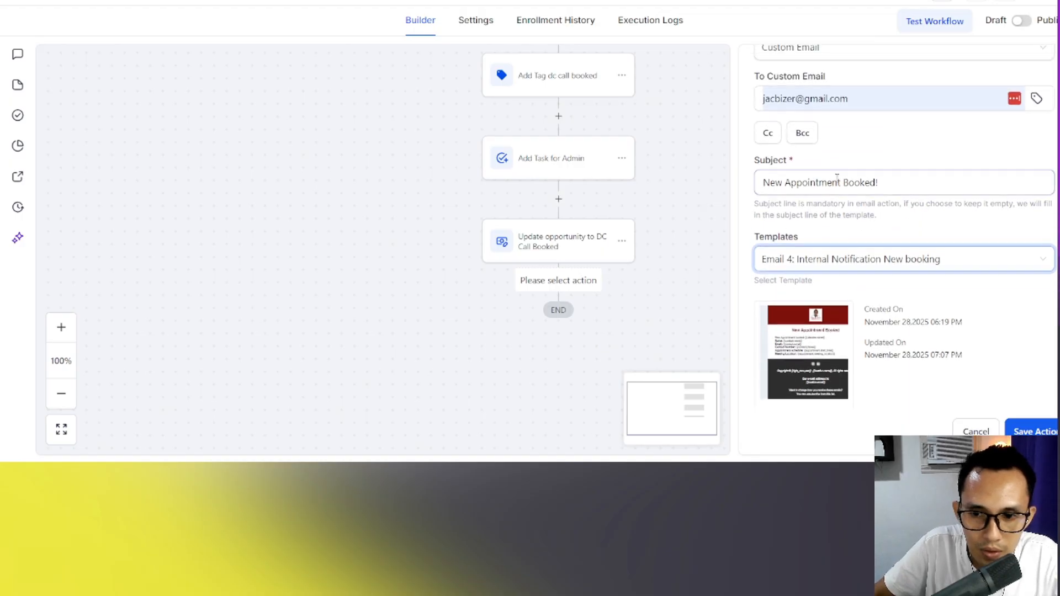
pyautogui.scroll(-2, 884, 221)
pyautogui.scroll(-3, 895, 326)
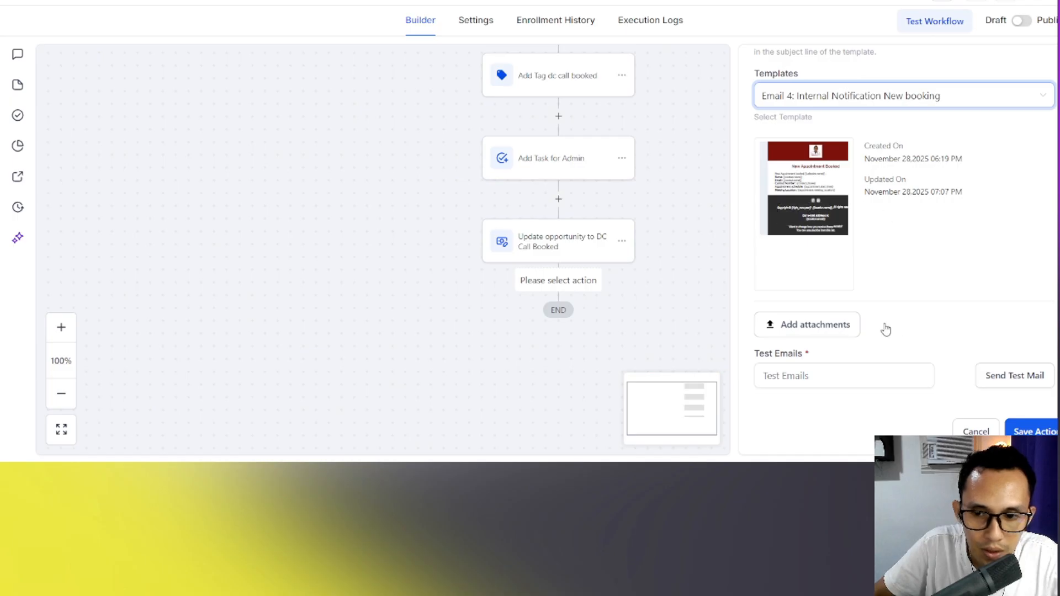
pyautogui.scroll(6, 927, 264)
pyautogui.scroll(-4, 1033, 323)
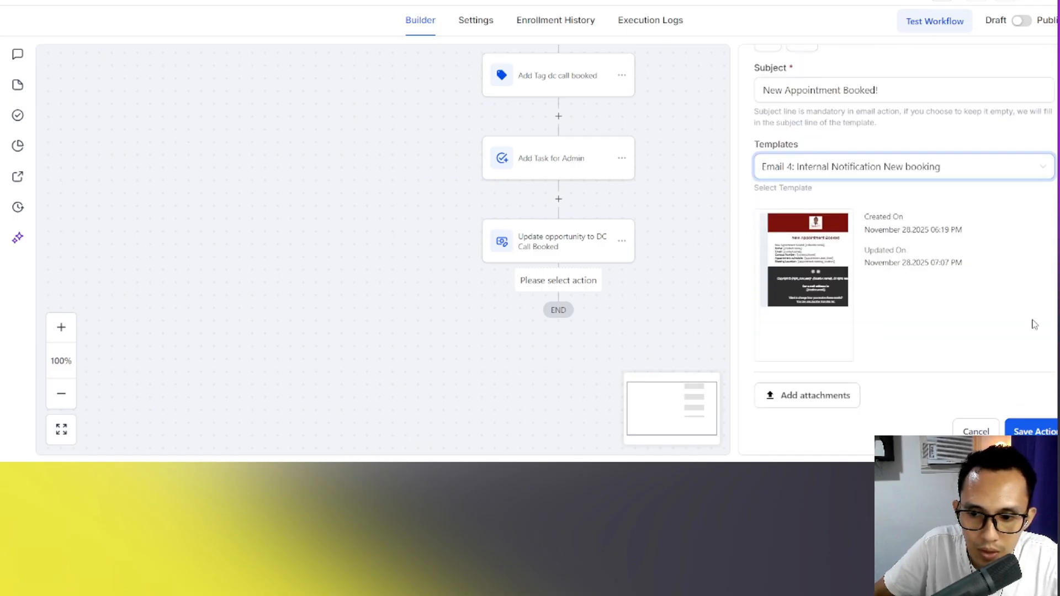
pyautogui.scroll(12, 970, 270)
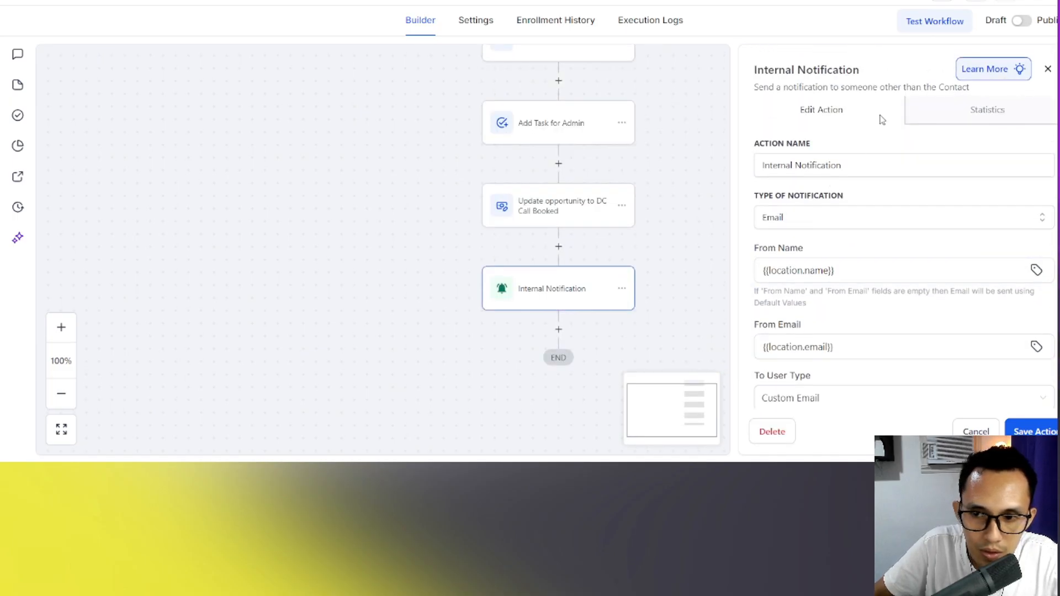
pyautogui.click(1034, 432)
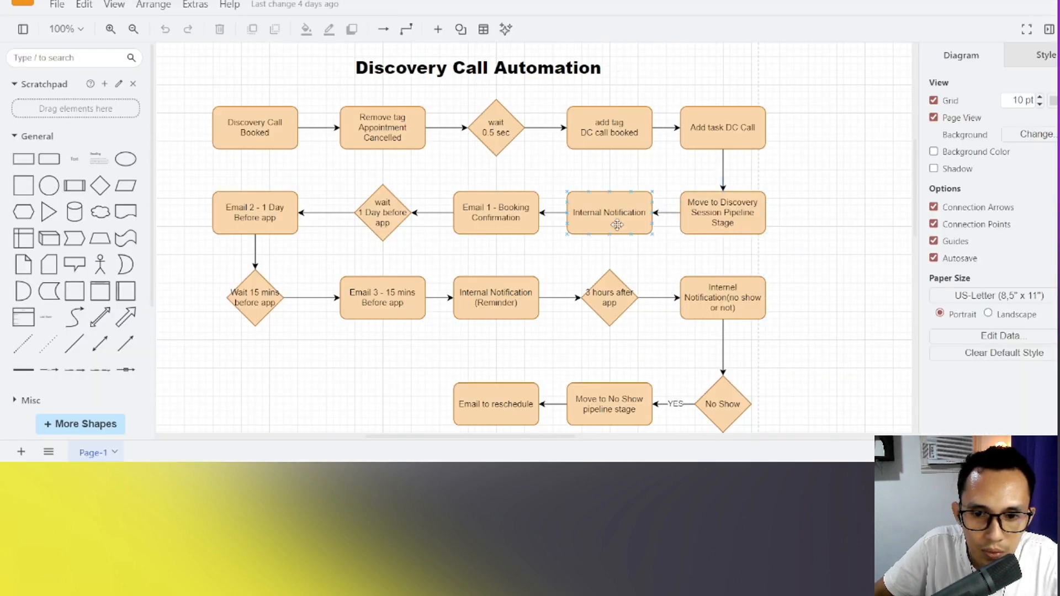
# Following the flowchart, add a Send Email action below the Internal Notification action
pyautogui.click(519, 223)
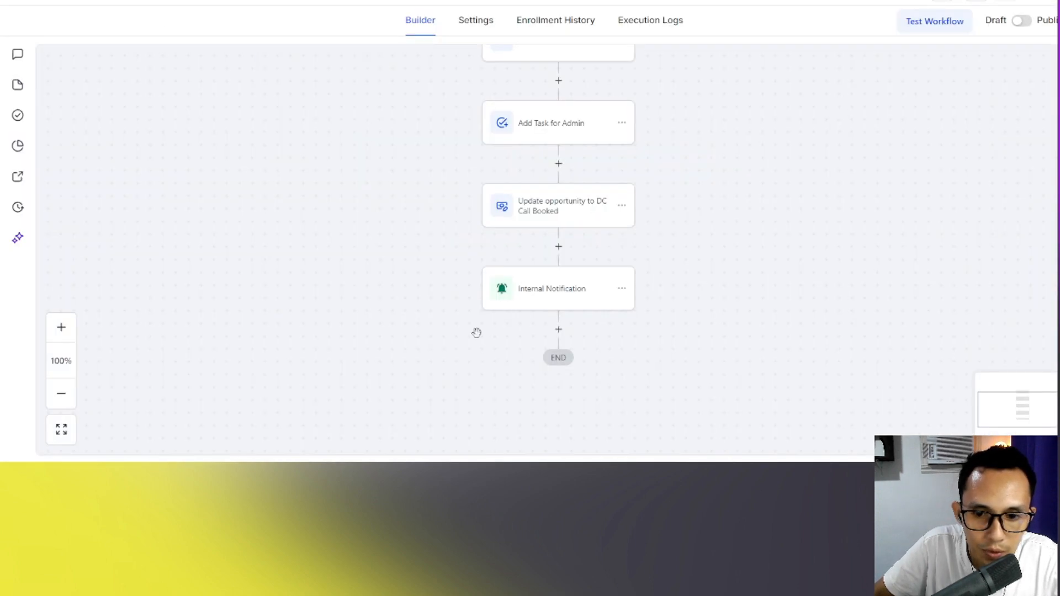
pyautogui.click(559, 329)
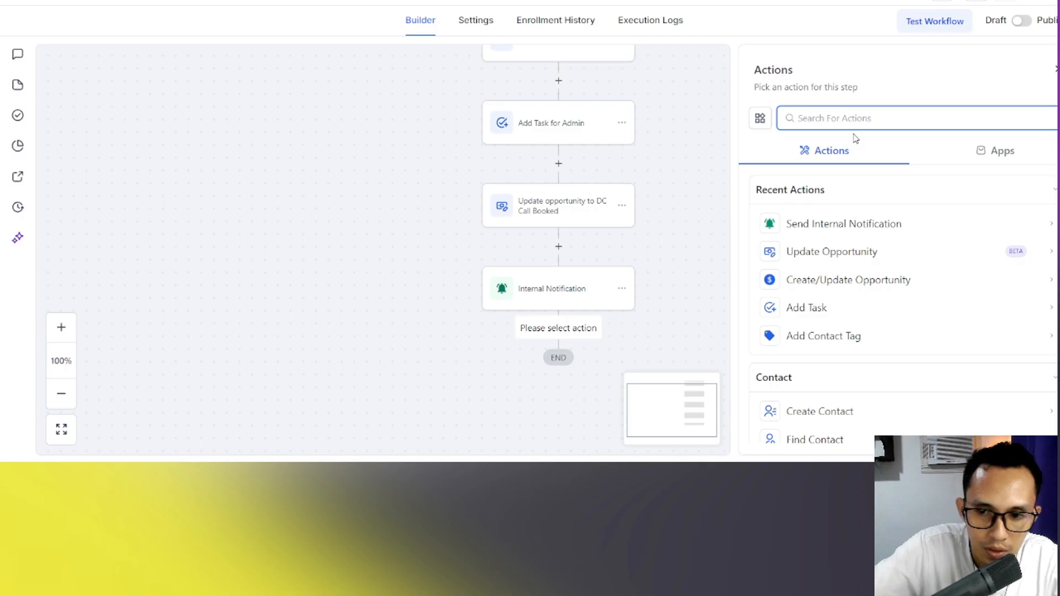
pyautogui.write('email')
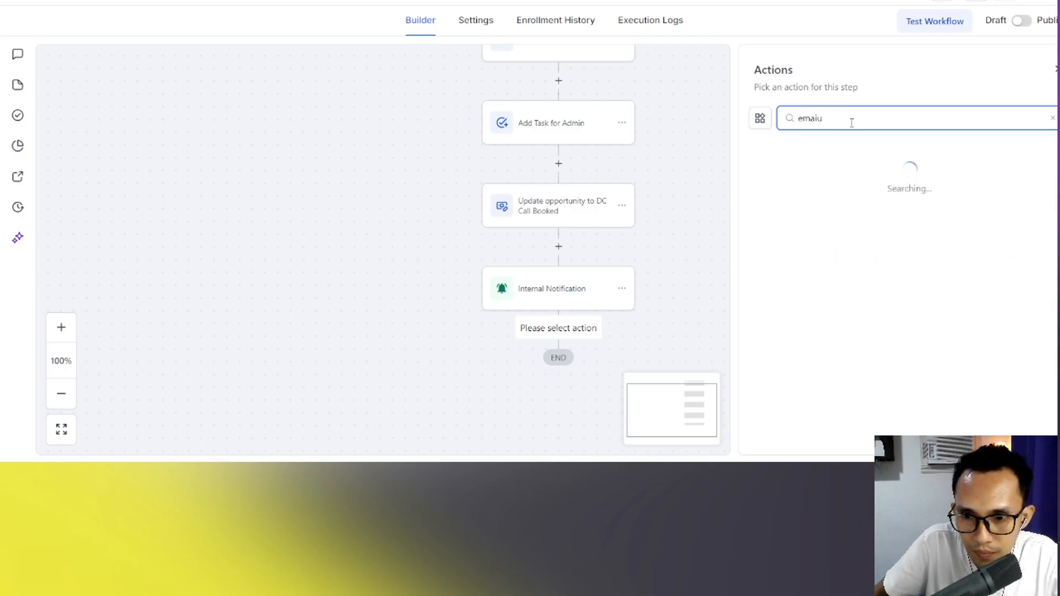
pyautogui.press('BackSpace')
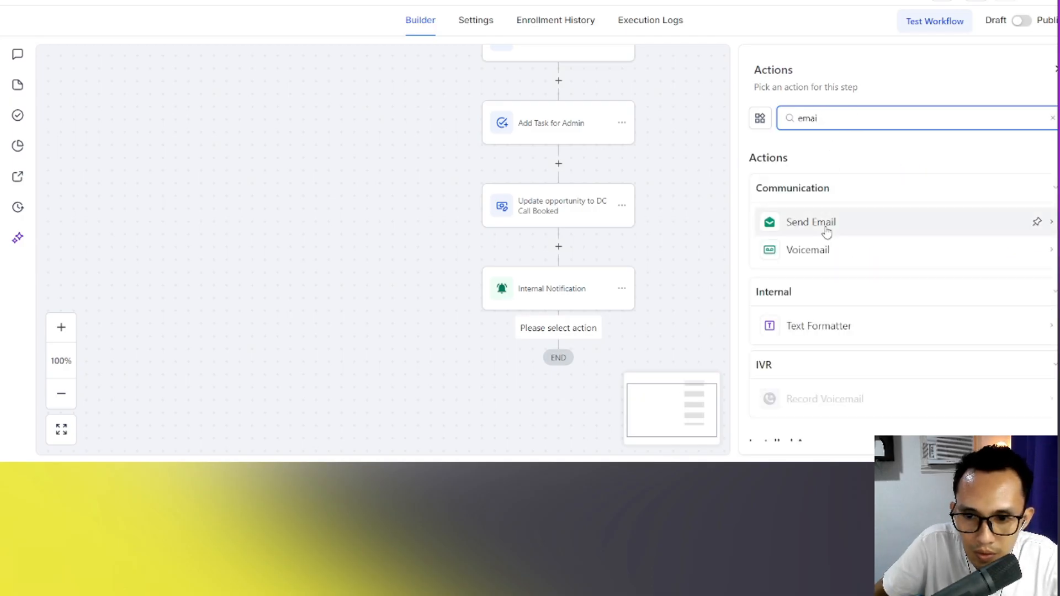
pyautogui.click(827, 230)
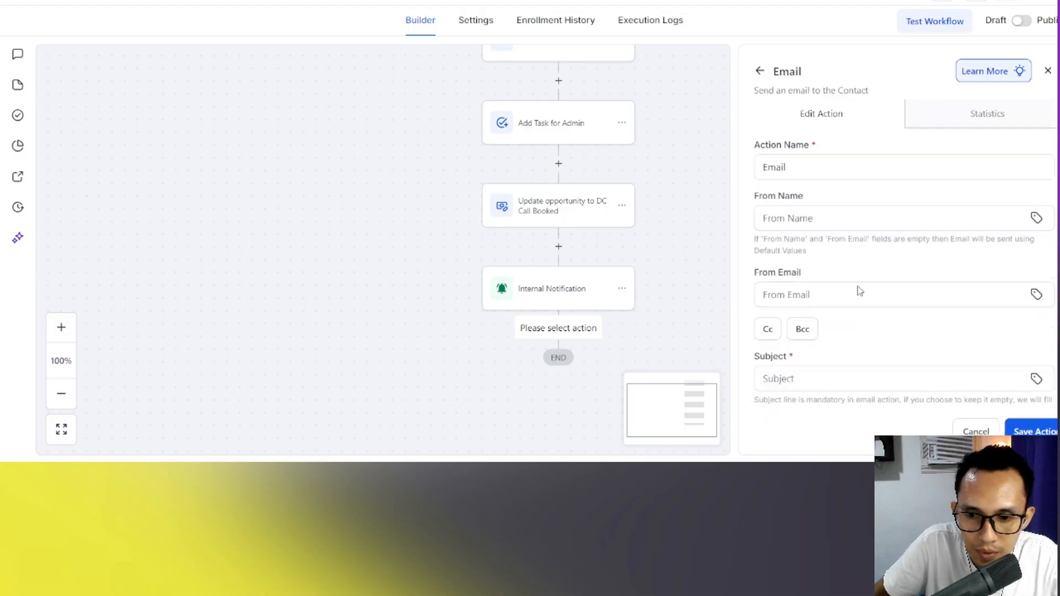
# Choose "Email 1 : Appointment Confirmation Email" as the template of the email action
pyautogui.scroll(-2, 827, 269)
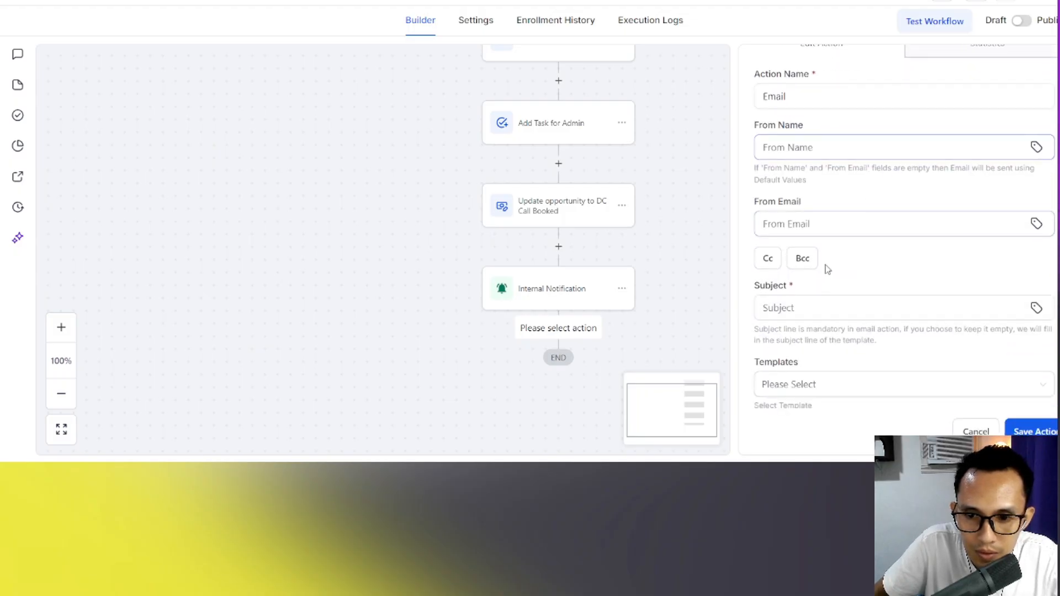
pyautogui.scroll(-5, 826, 271)
pyautogui.click(812, 172)
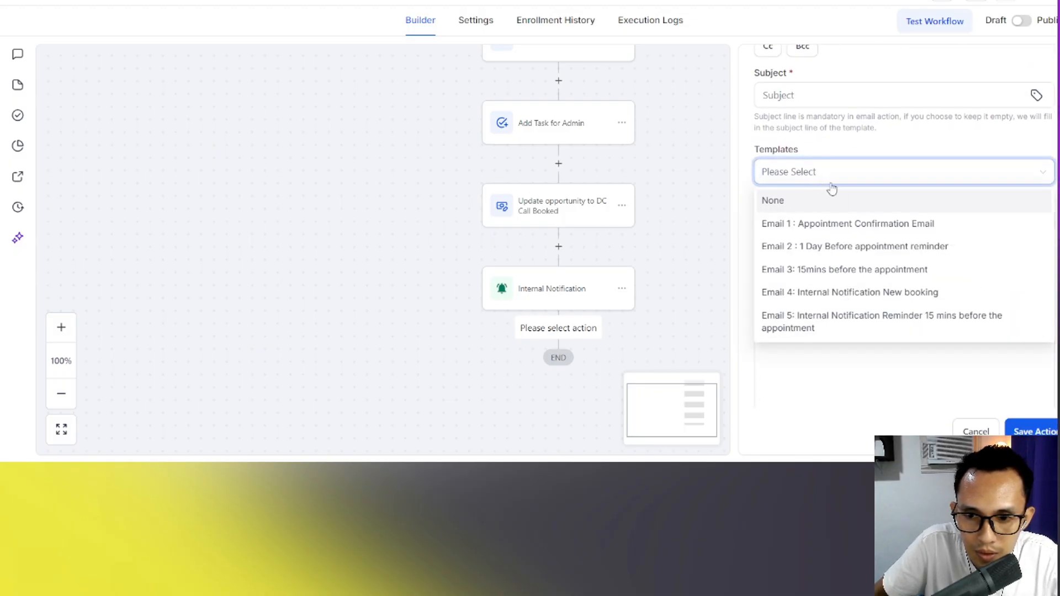
pyautogui.click(855, 224)
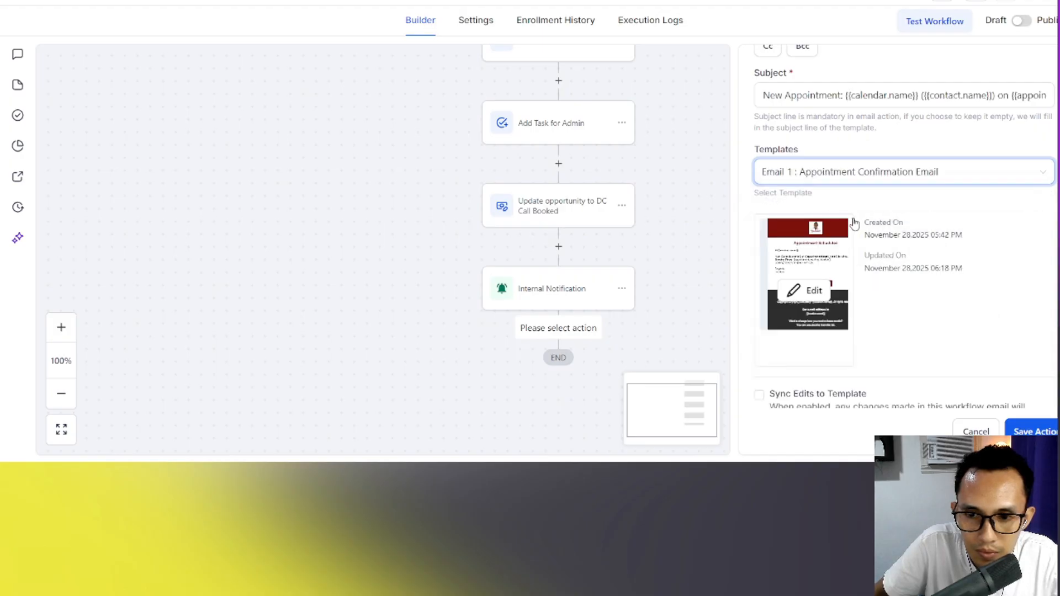
# Review the email action's sender fields, subject line and template preview and save the action
pyautogui.scroll(3, 827, 185)
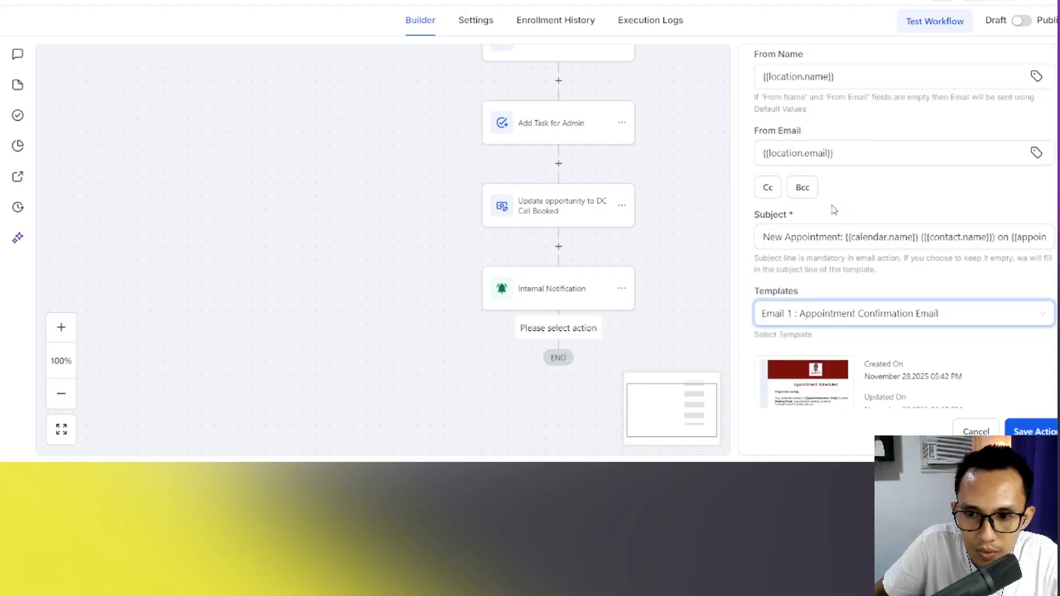
pyautogui.click(911, 241)
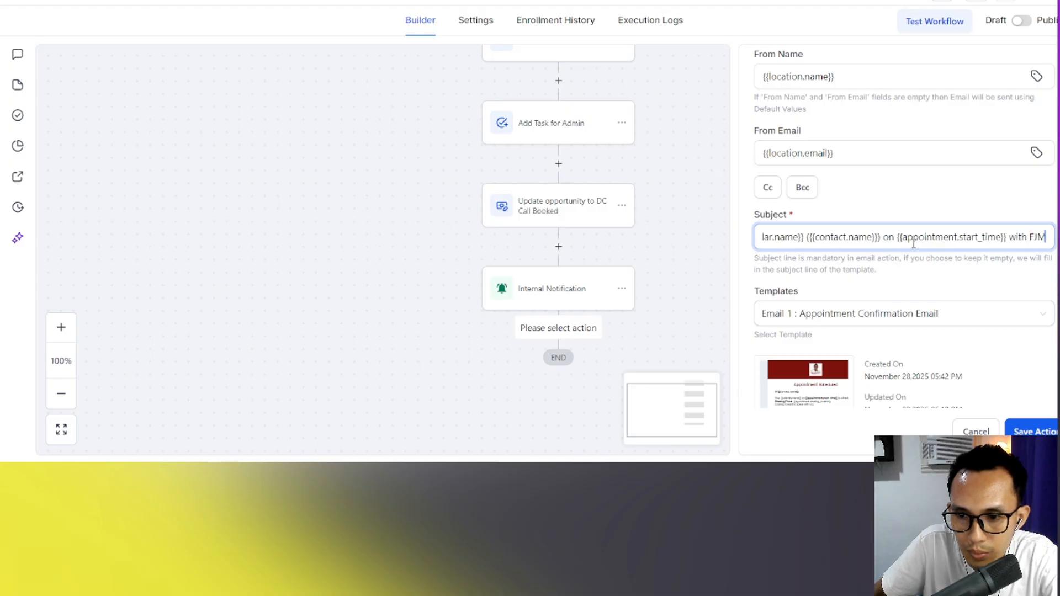
pyautogui.scroll(3, 880, 193)
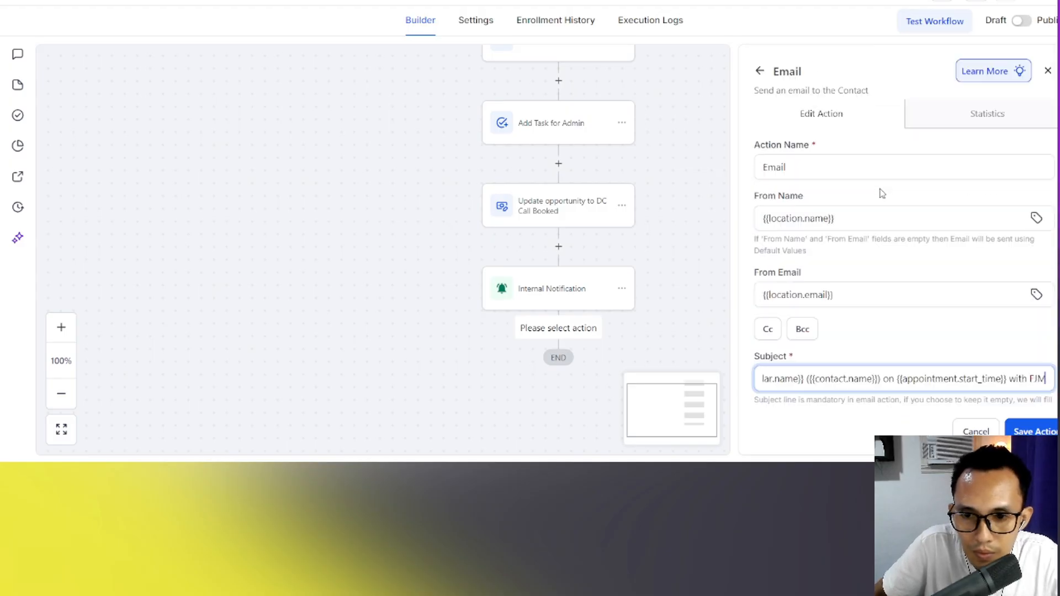
pyautogui.scroll(-7, 882, 196)
pyautogui.scroll(-2, 883, 201)
pyautogui.scroll(6, 885, 208)
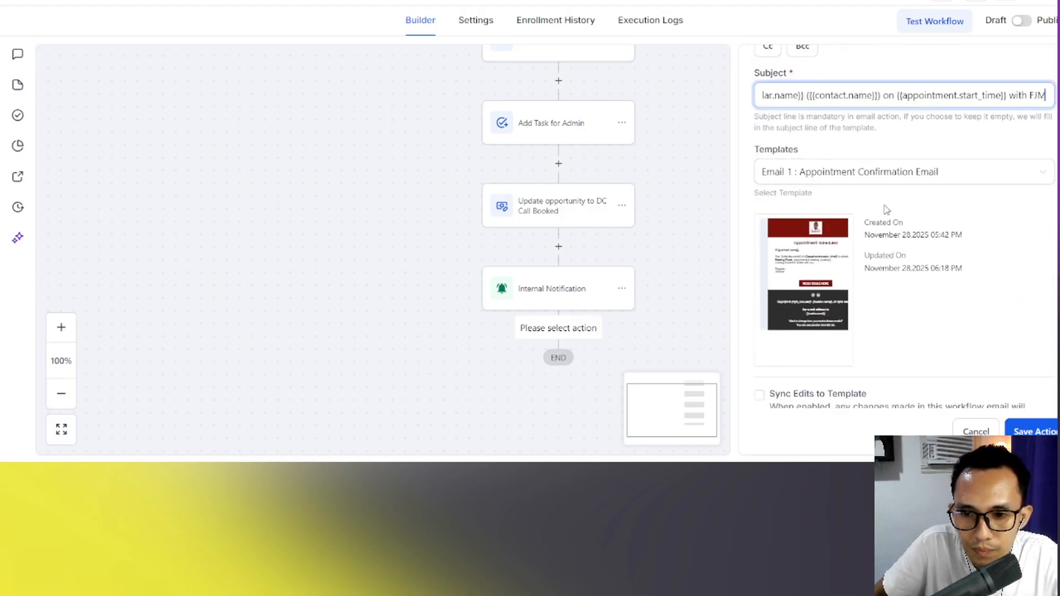
pyautogui.scroll(-3, 886, 208)
pyautogui.click(1031, 430)
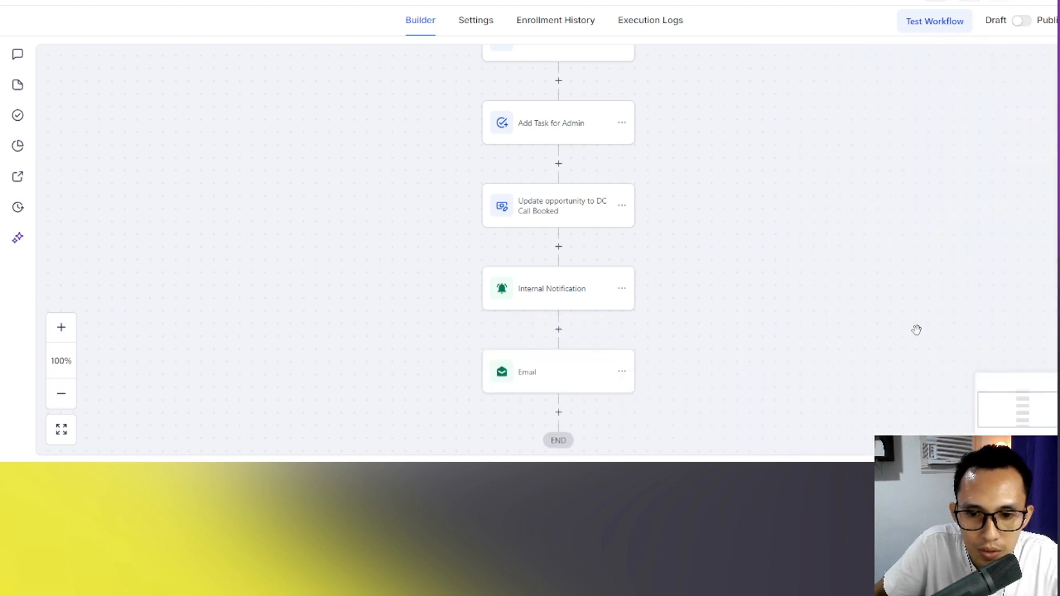
# Rename the new Email action to "Email 1 : Confirmation" and save it
pyautogui.click(582, 320)
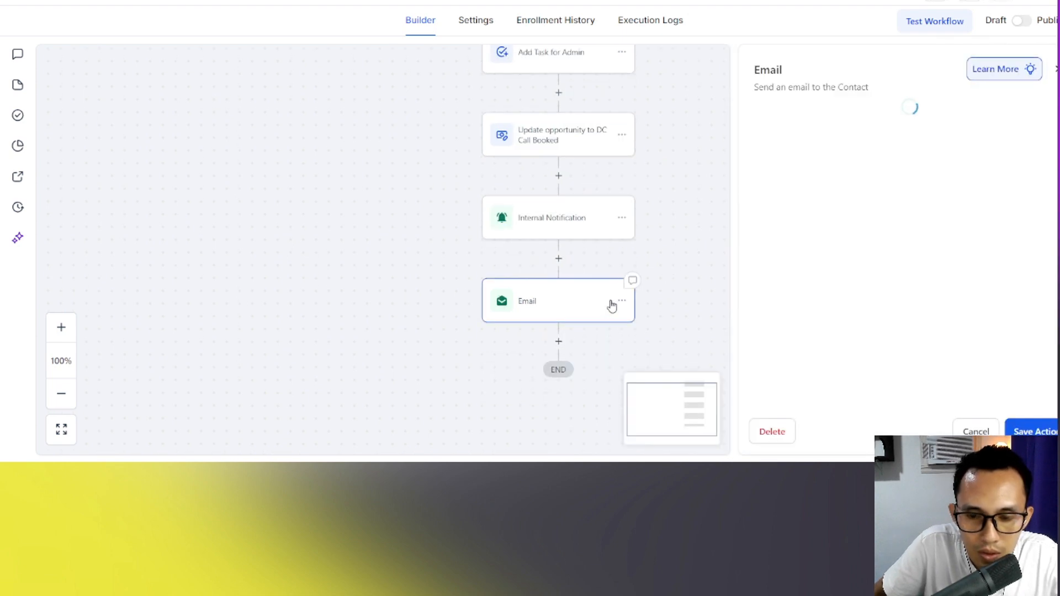
pyautogui.write('1 : Confirmation')
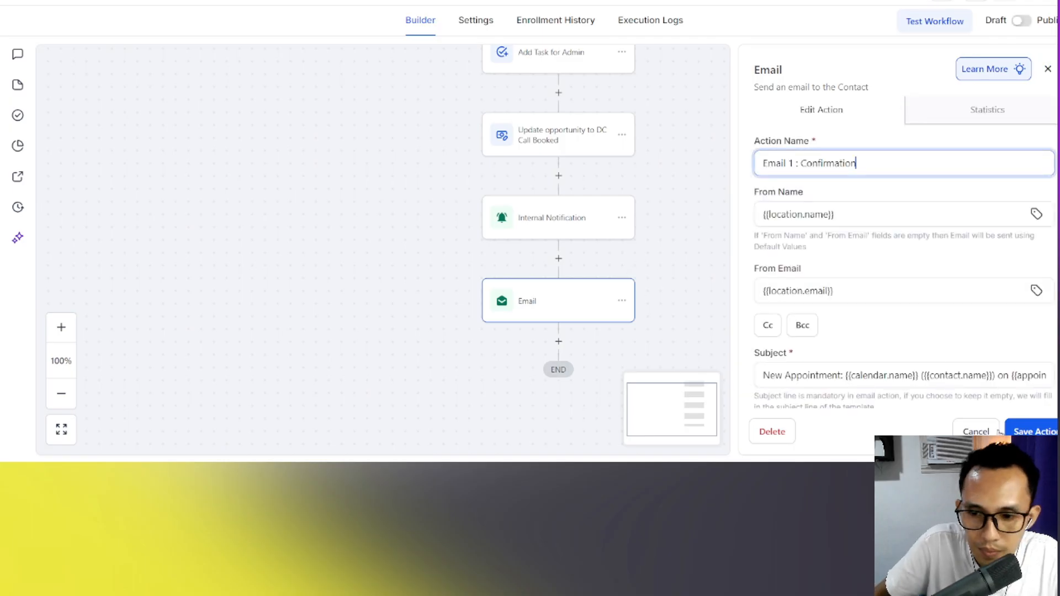
pyautogui.click(1019, 433)
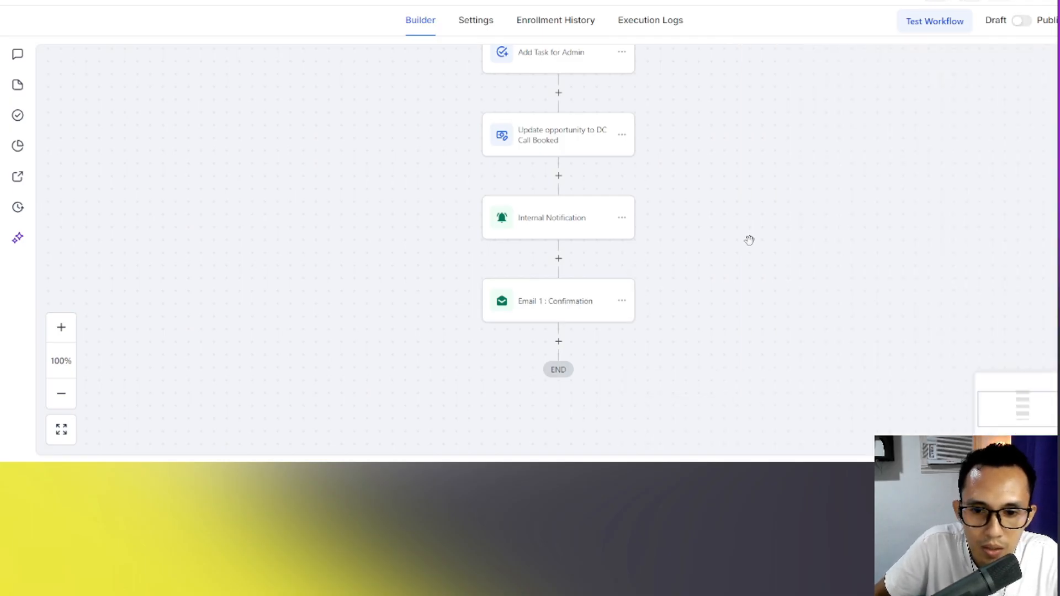
# Following the flowchart, add a Wait action below Email 1 : Confirmation and name it "Wait 1 day before the appointment"
pyautogui.scroll(3, 651, 225)
pyautogui.scroll(3, 652, 204)
pyautogui.scroll(-7, 652, 184)
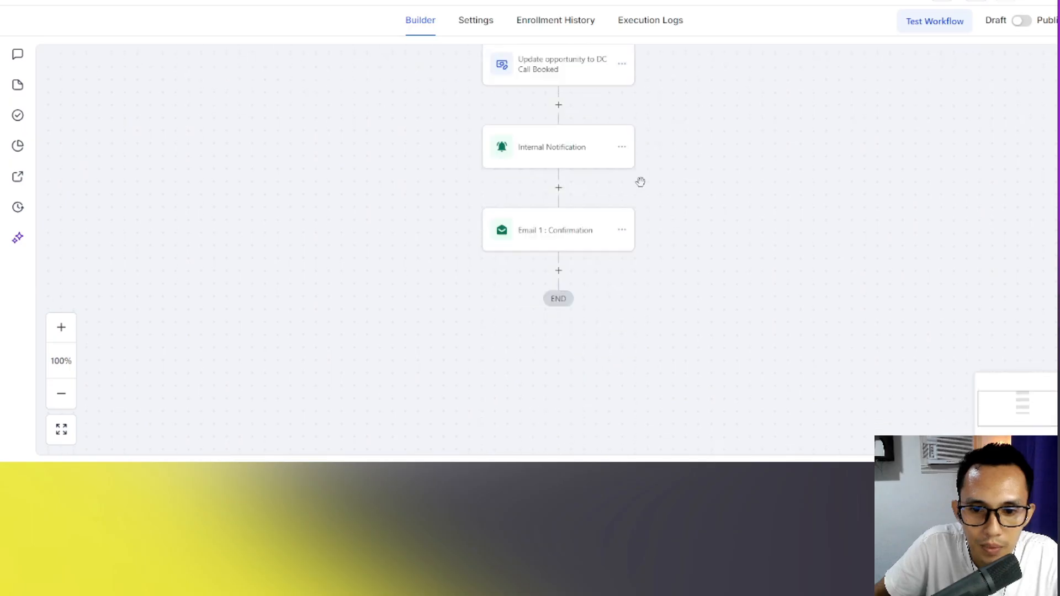
pyautogui.click(641, 1)
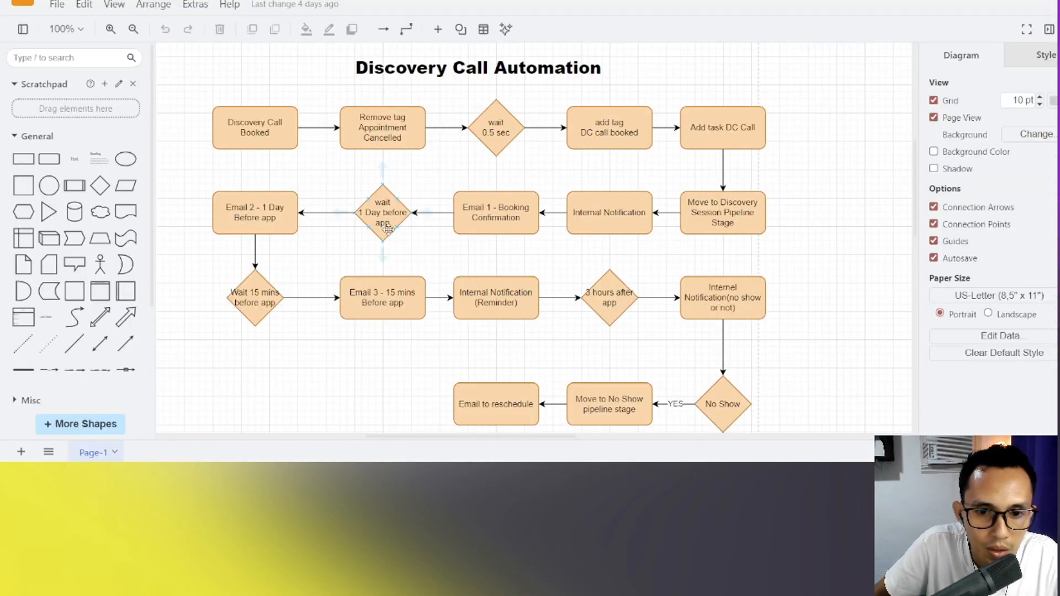
pyautogui.click(519, 1)
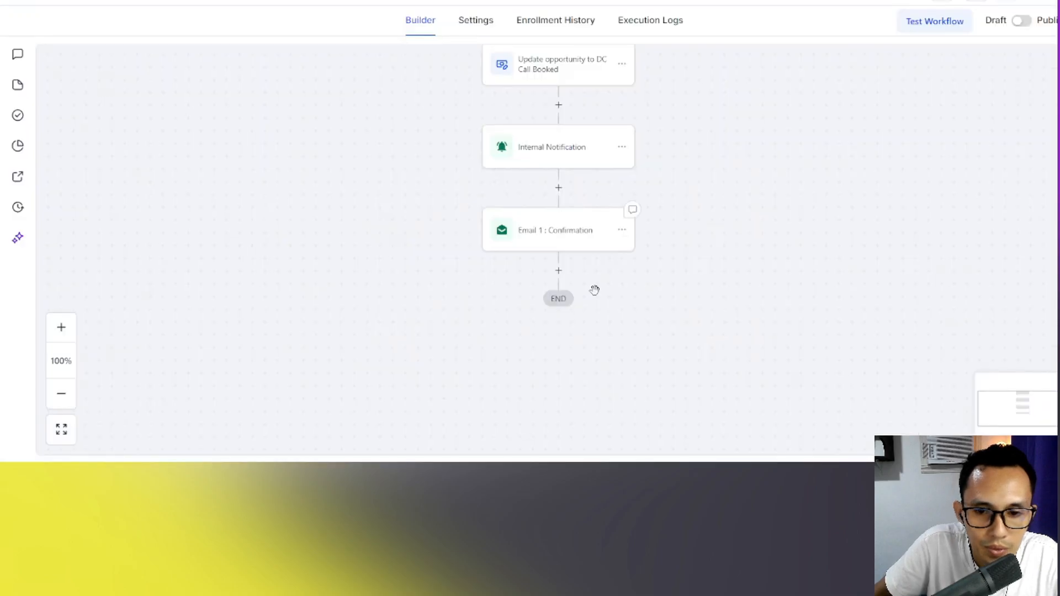
pyautogui.click(566, 281)
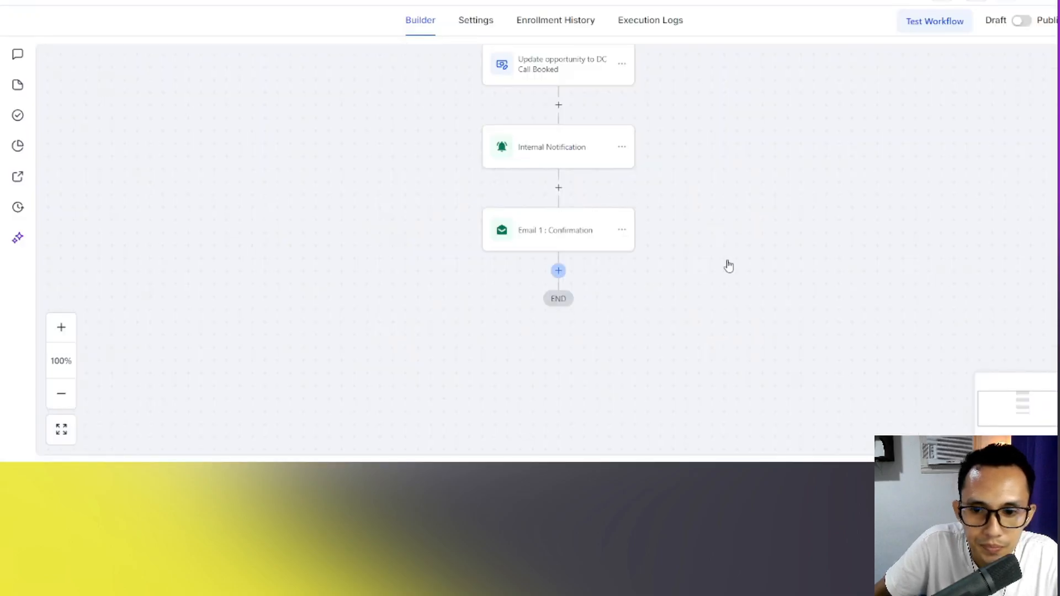
pyautogui.write('wa')
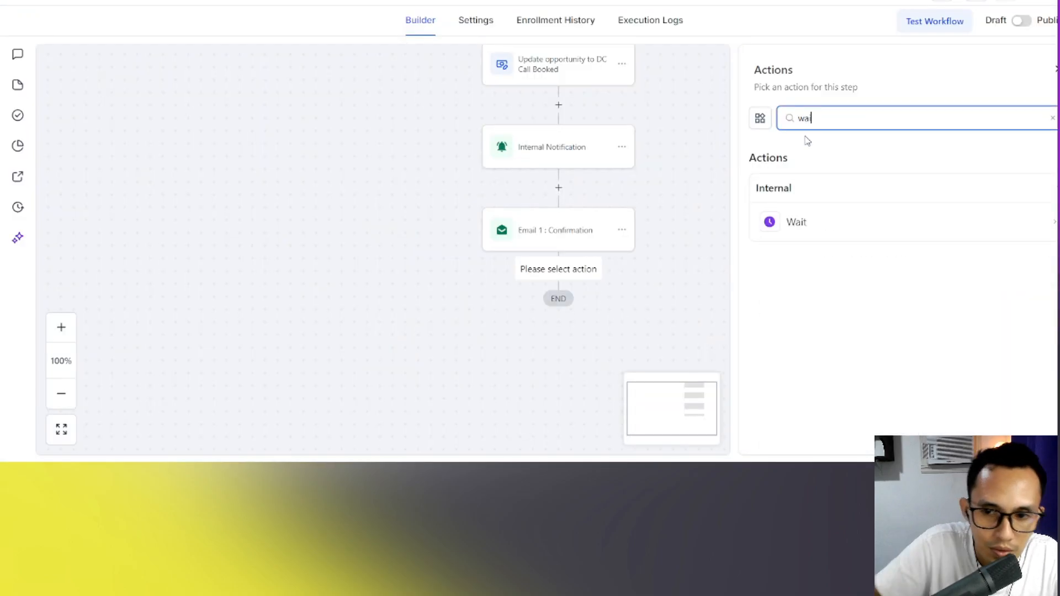
pyautogui.write('i')
pyautogui.click(787, 222)
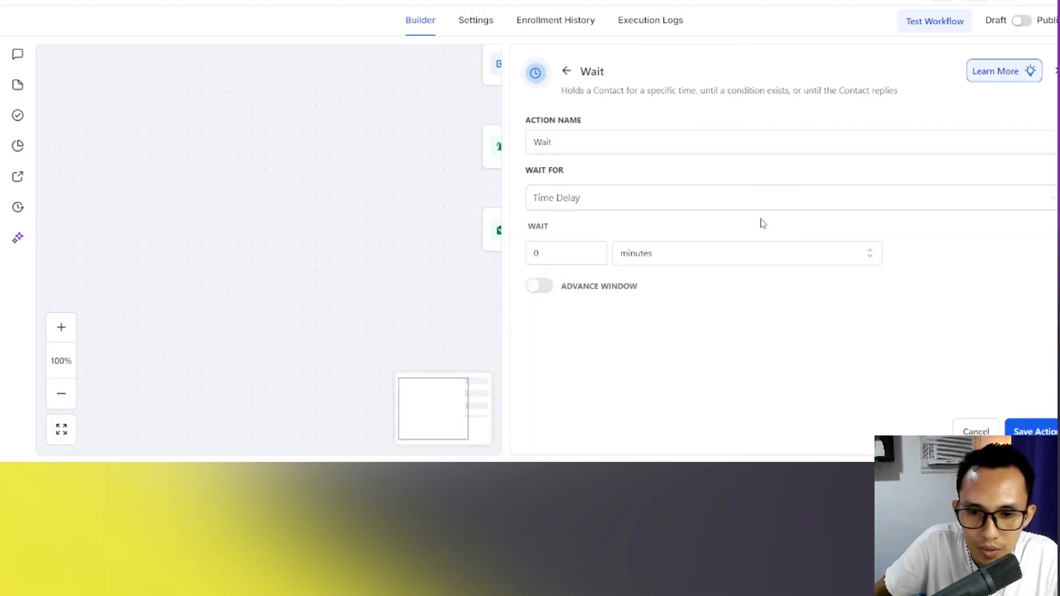
pyautogui.click(590, 134)
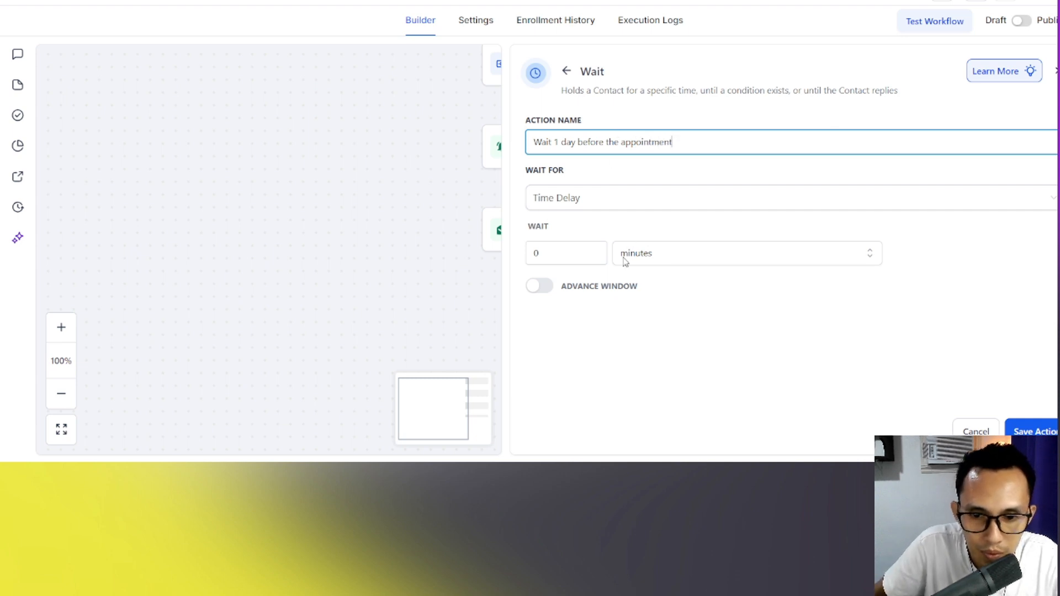
# Set the wait action's time delay to 1 day and turn on its advance window
pyautogui.click(584, 253)
pyautogui.moveTo(561, 250); pyautogui.dragTo(492, 254)
pyautogui.write('1')
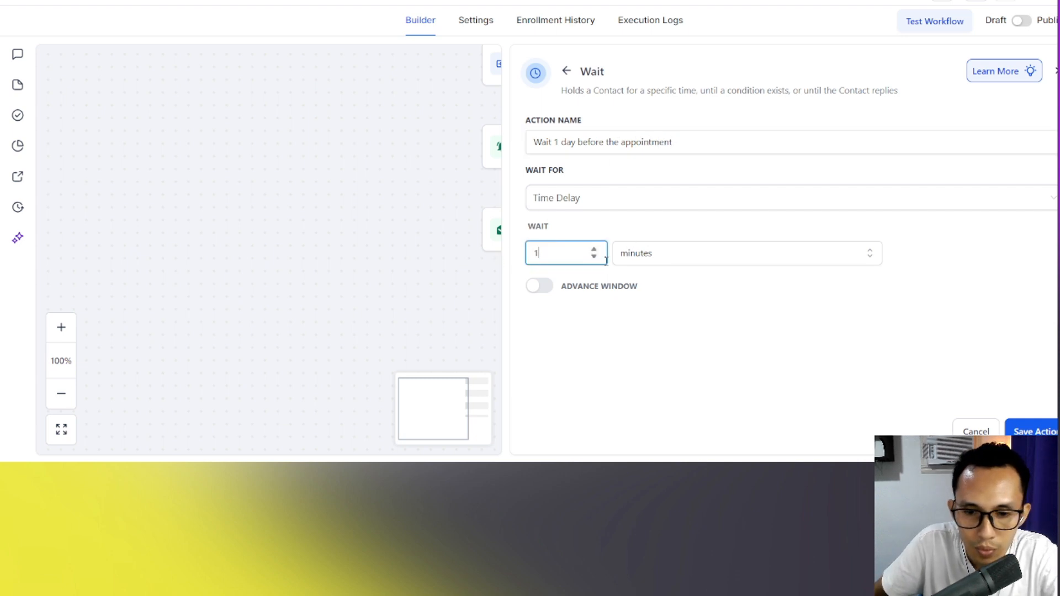
pyautogui.click(668, 259)
pyautogui.click(638, 309)
pyautogui.click(649, 255)
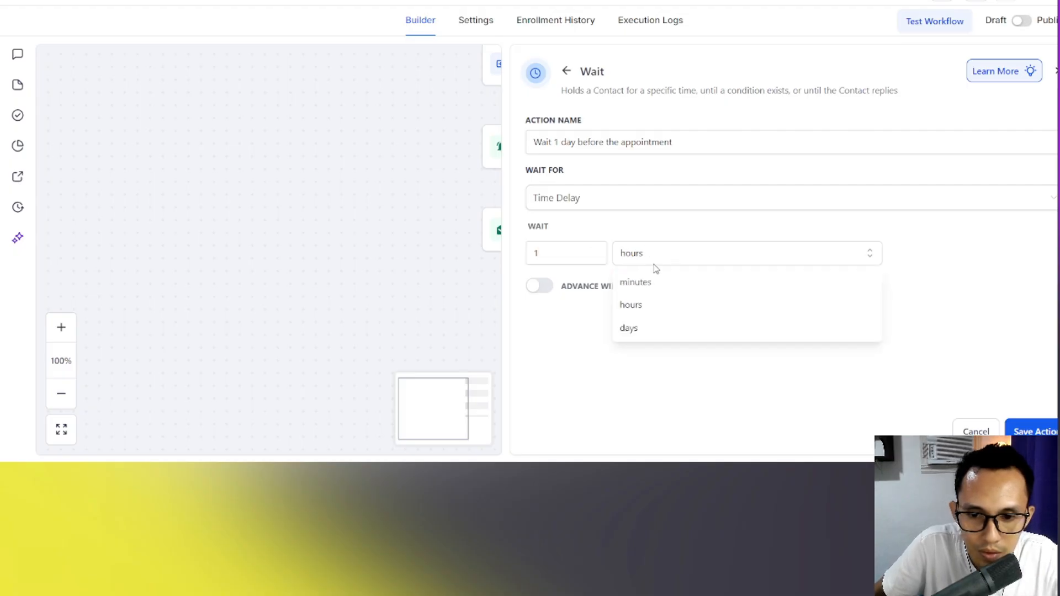
pyautogui.click(647, 330)
pyautogui.click(542, 287)
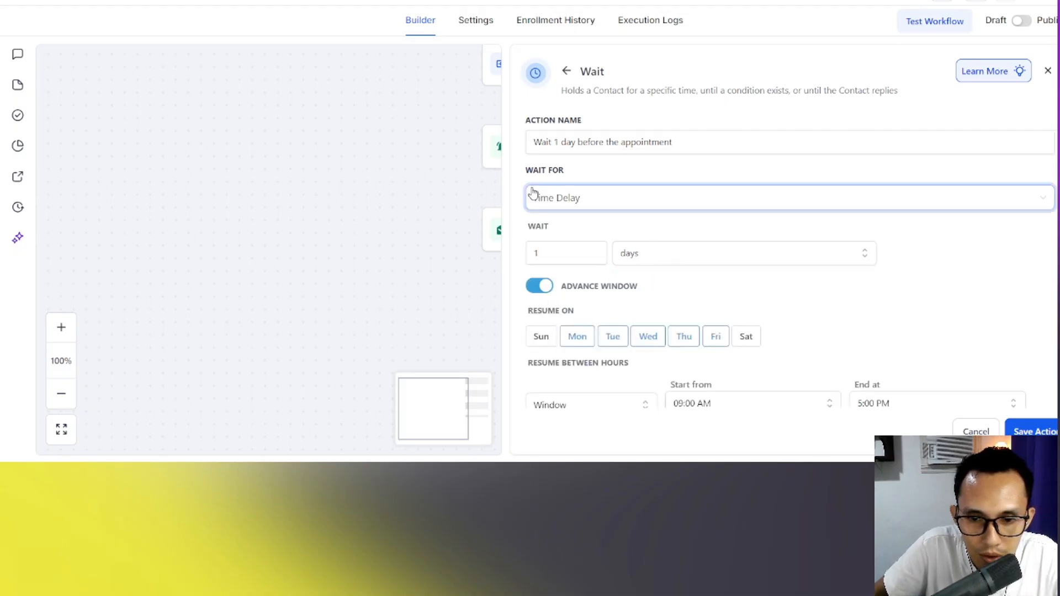
# Set the wait action to wait for the Event / Appointment time
pyautogui.click(566, 206)
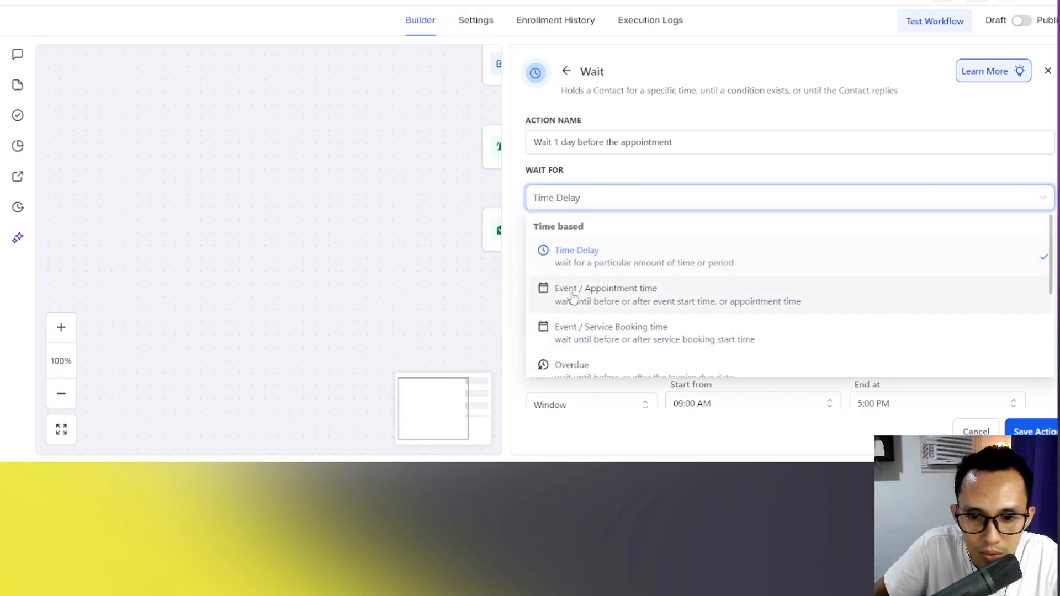
pyautogui.click(640, 302)
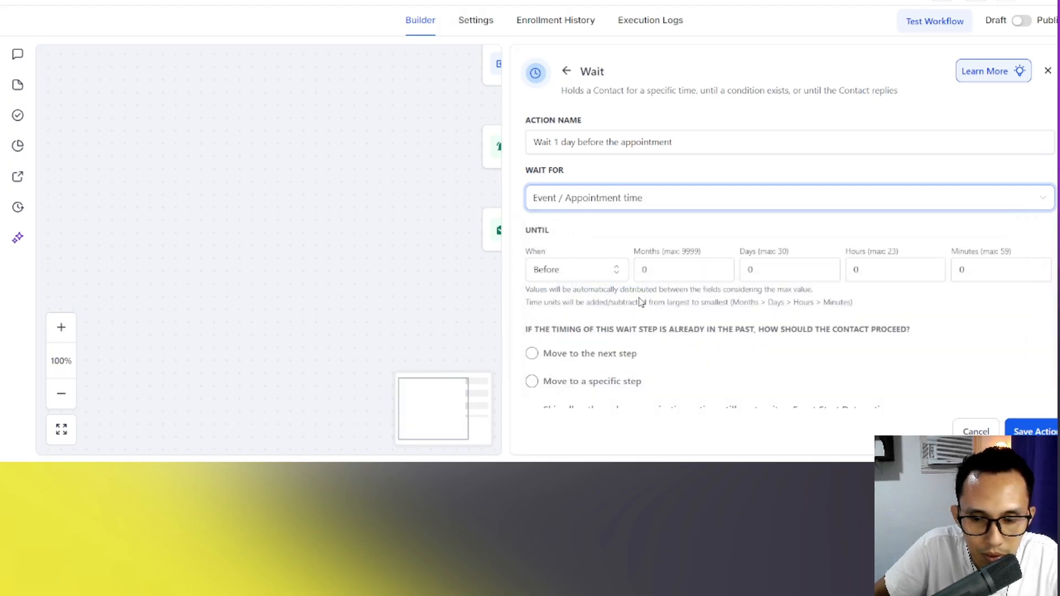
pyautogui.scroll(-1, 599, 256)
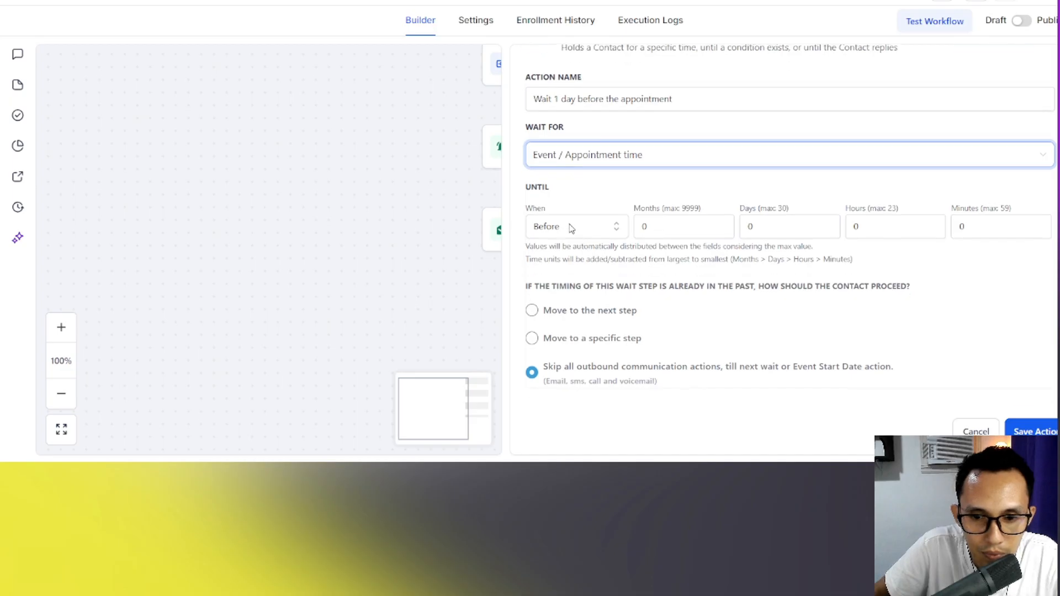
# Set the wait to end 1 day before the appointment and save the wait action
pyautogui.moveTo(670, 222); pyautogui.dragTo(637, 227)
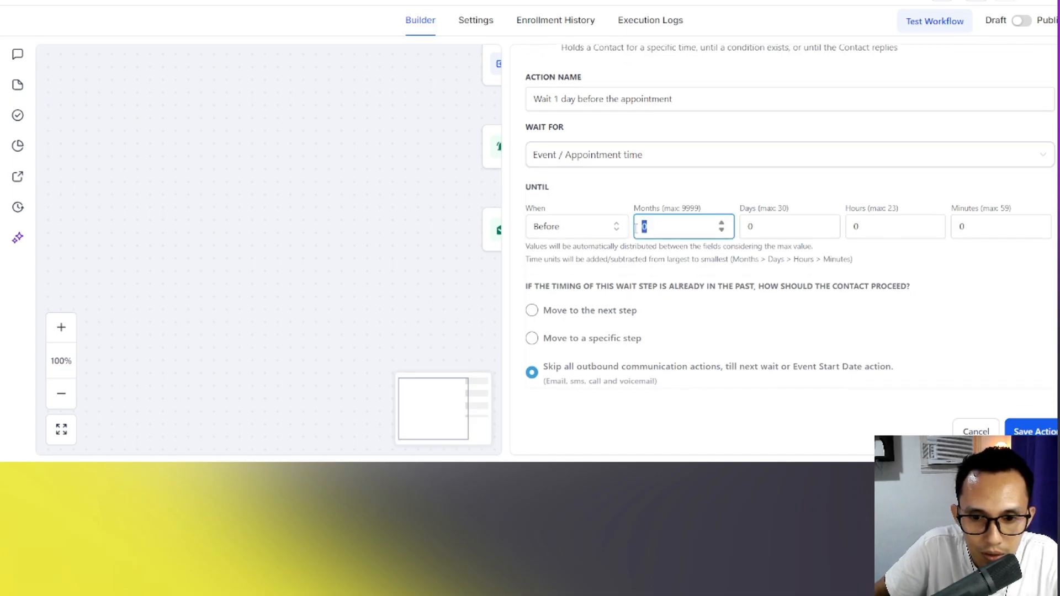
pyautogui.write('1')
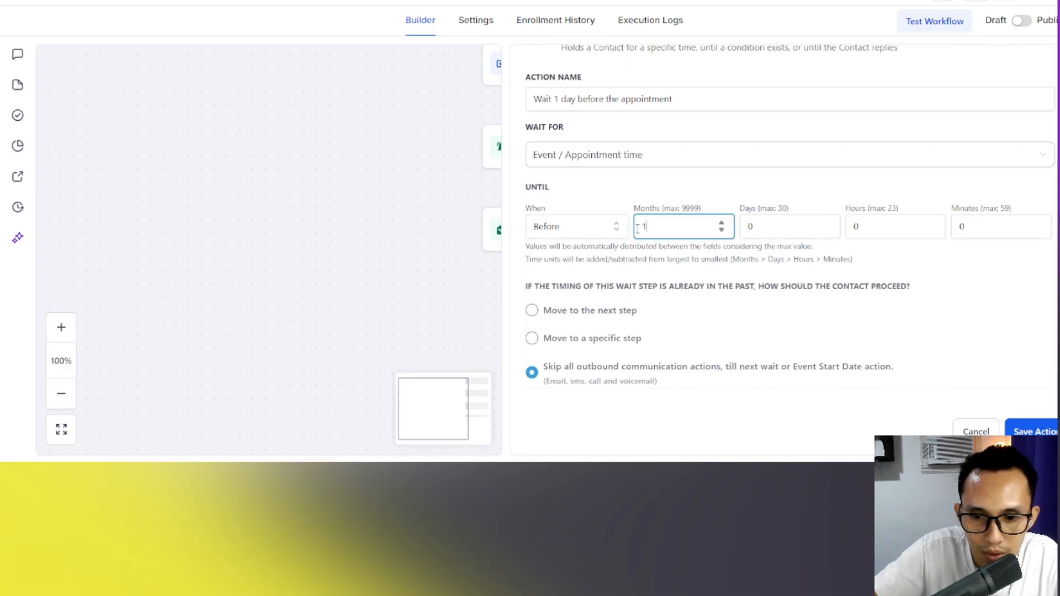
pyautogui.press('BackSpace')
pyautogui.doubleClick(752, 228)
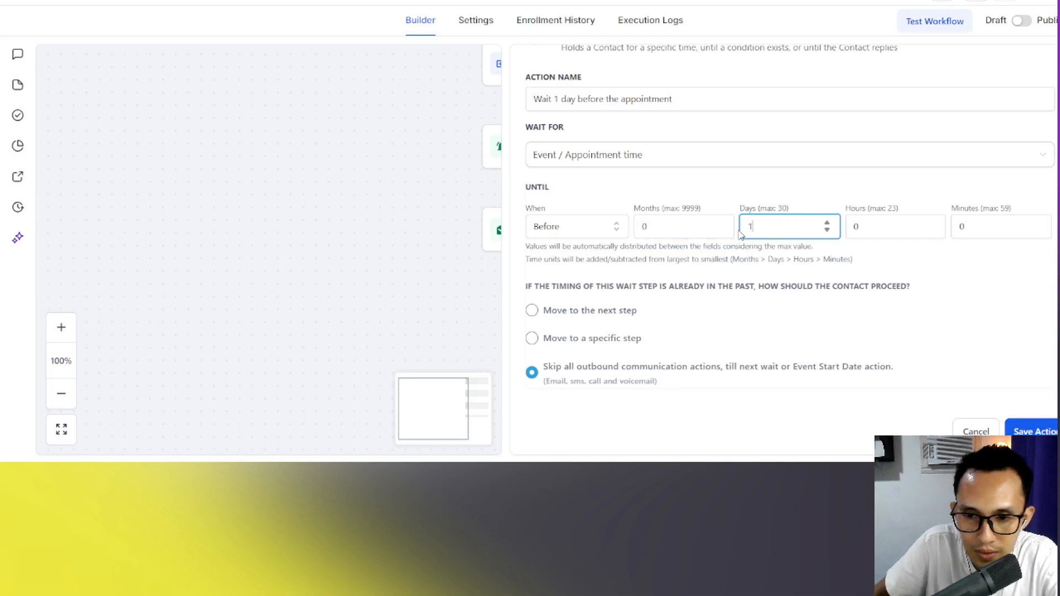
pyautogui.write('1')
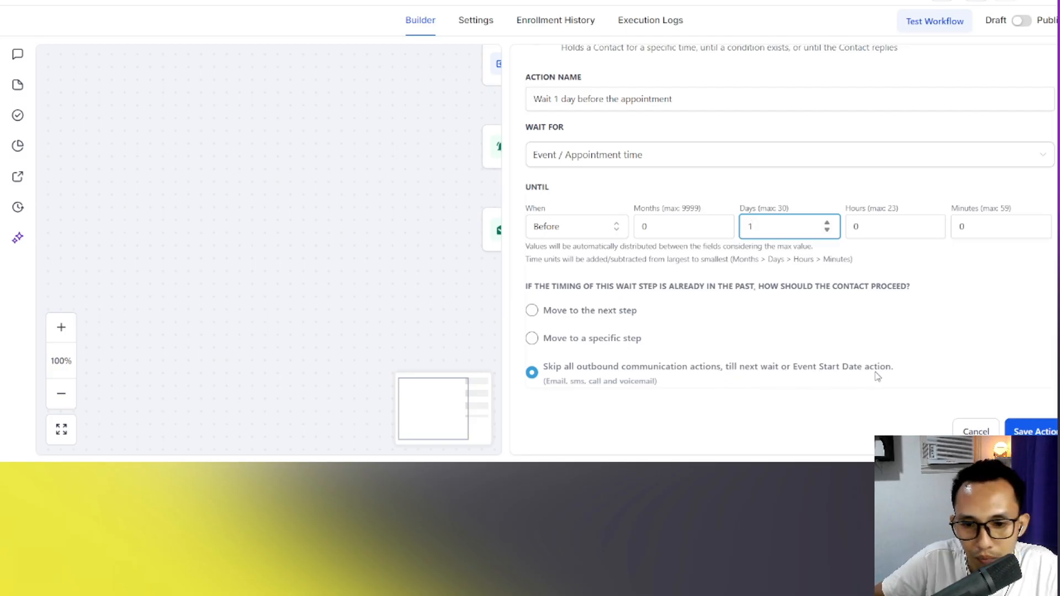
pyautogui.click(1040, 429)
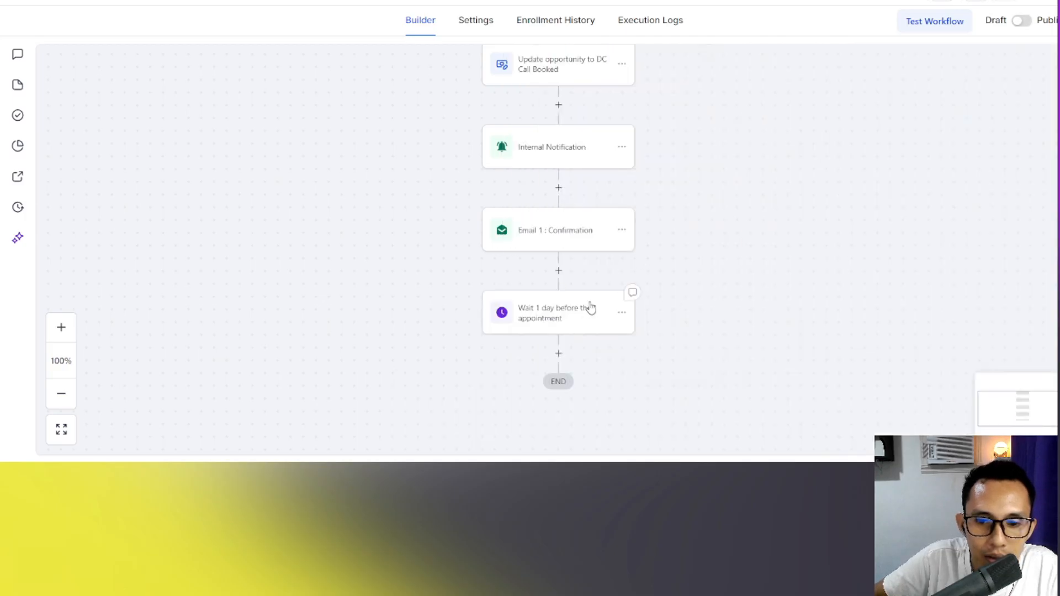
# Add an Email action below the 1-day wait with subject "This is Your Appointment Reminder" and template "Email 2 : 1 Day Before appointment reminder"
pyautogui.click(558, 354)
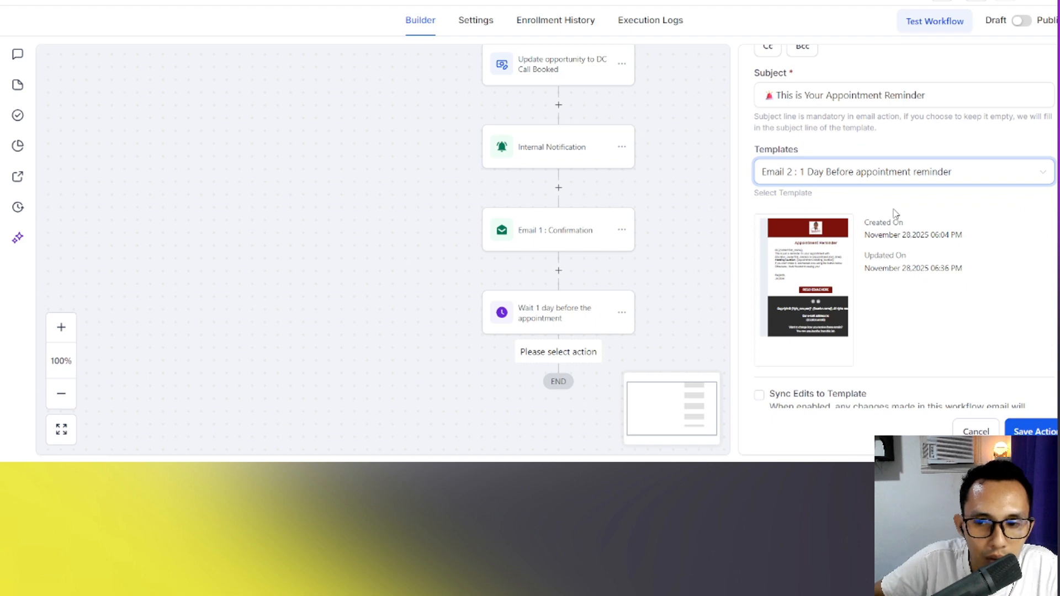
pyautogui.scroll(-3, 896, 214)
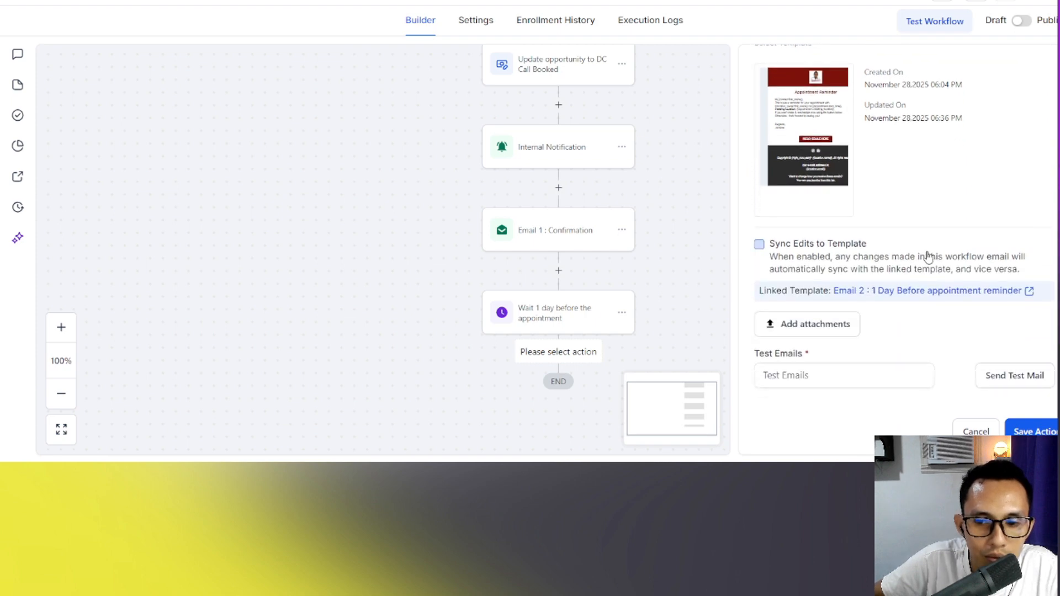
pyautogui.scroll(3, 927, 255)
pyautogui.scroll(-2, 869, 172)
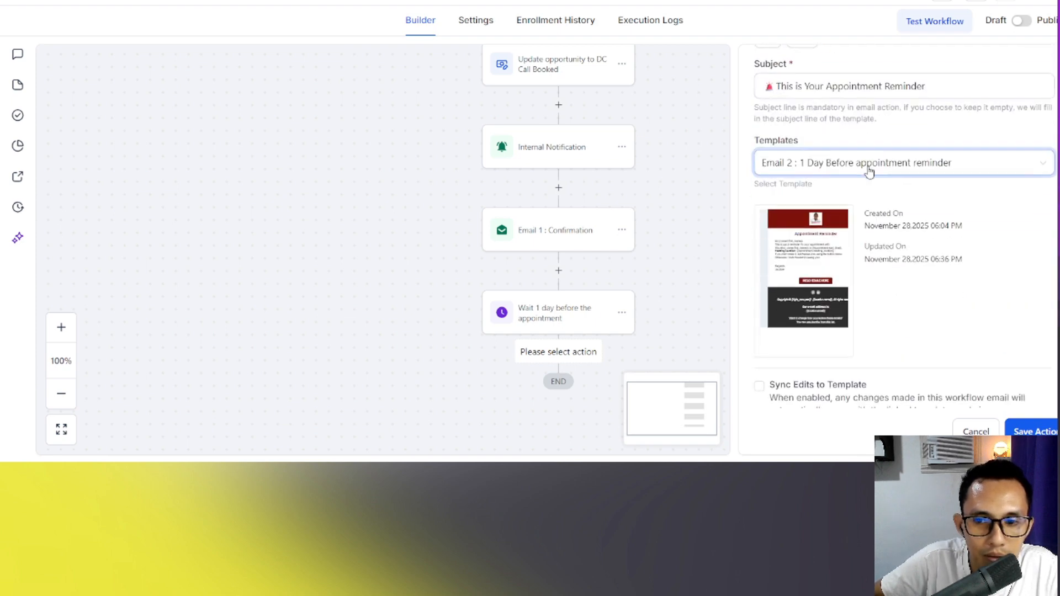
pyautogui.scroll(5, 870, 173)
pyautogui.scroll(-5, 870, 173)
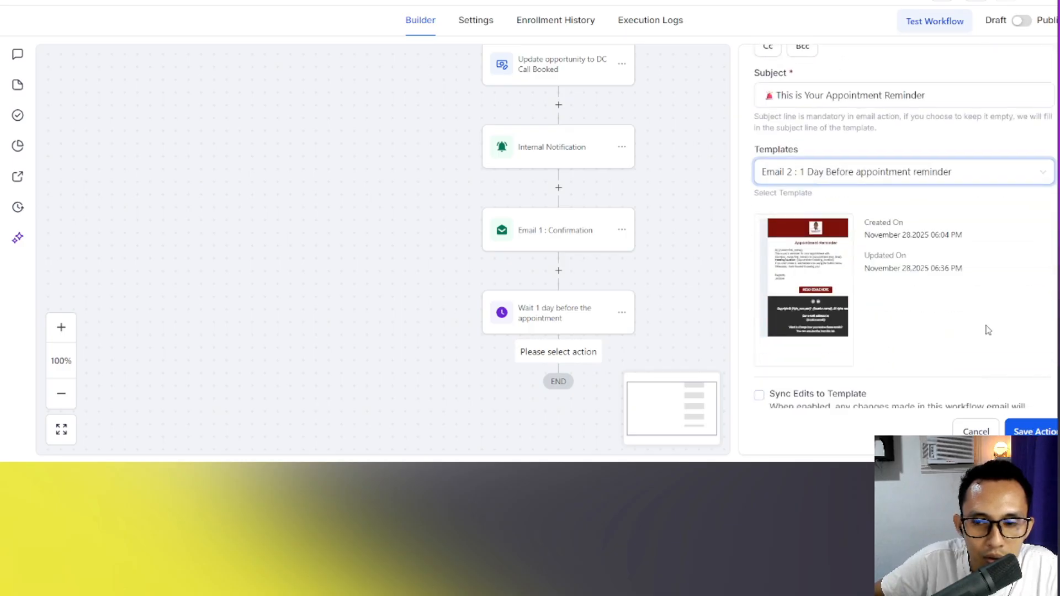
pyautogui.scroll(4, 942, 259)
pyautogui.scroll(-3, 942, 259)
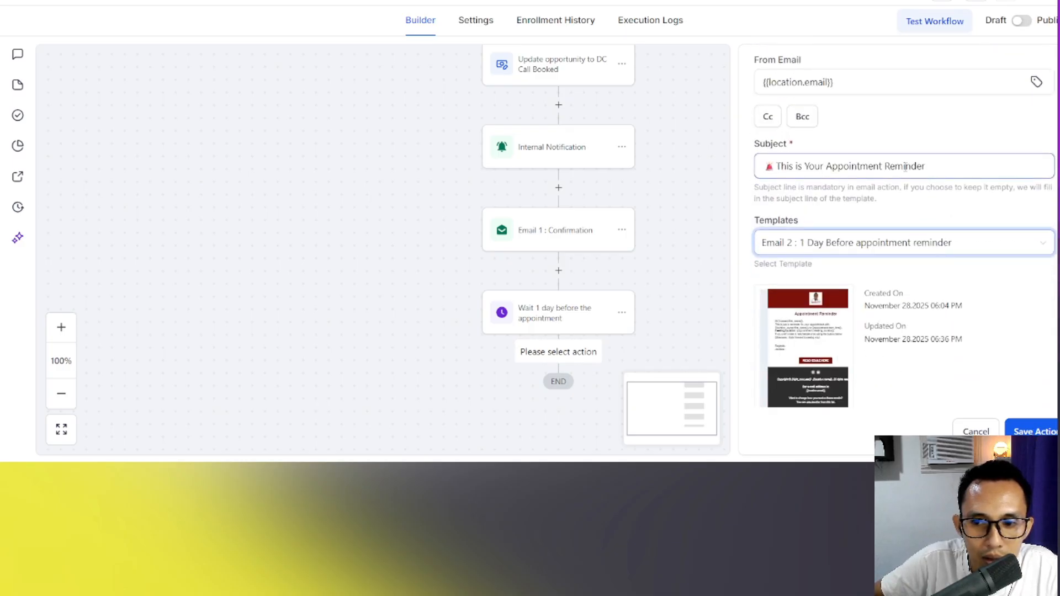
pyautogui.scroll(-3, 909, 179)
pyautogui.scroll(-2, 906, 135)
# Open the selected reminder template in the email editor, review its content, and close it again
pyautogui.moveTo(846, 153)
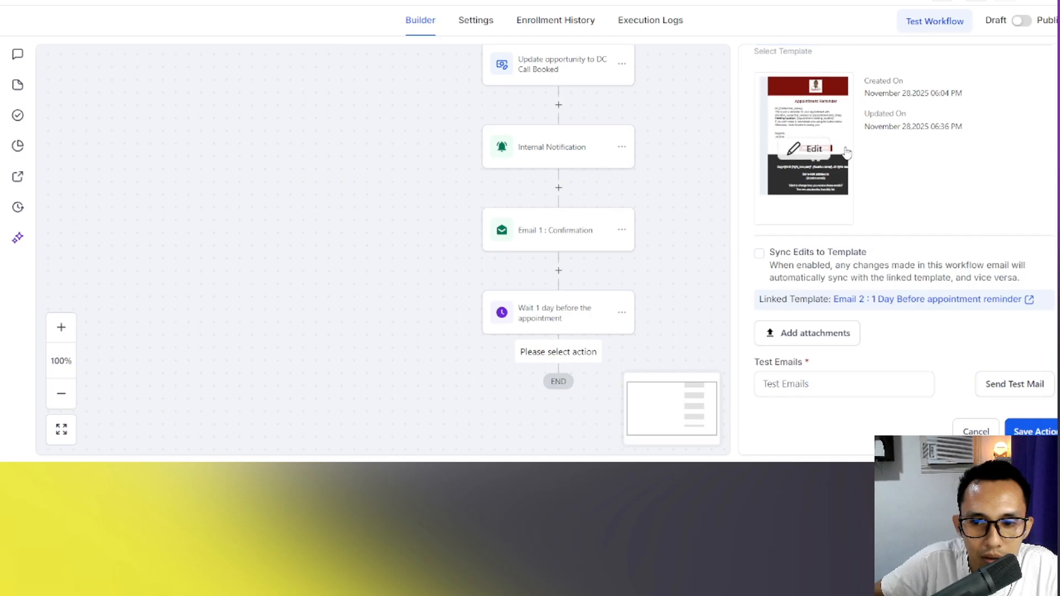
pyautogui.click(814, 147)
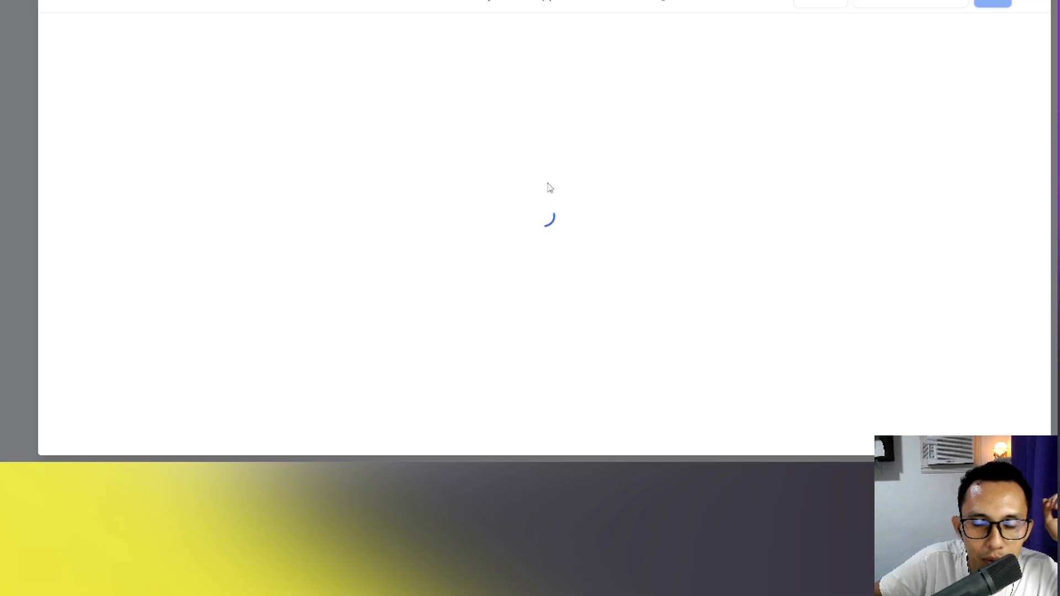
pyautogui.scroll(-2, 694, 194)
pyautogui.scroll(1, 701, 175)
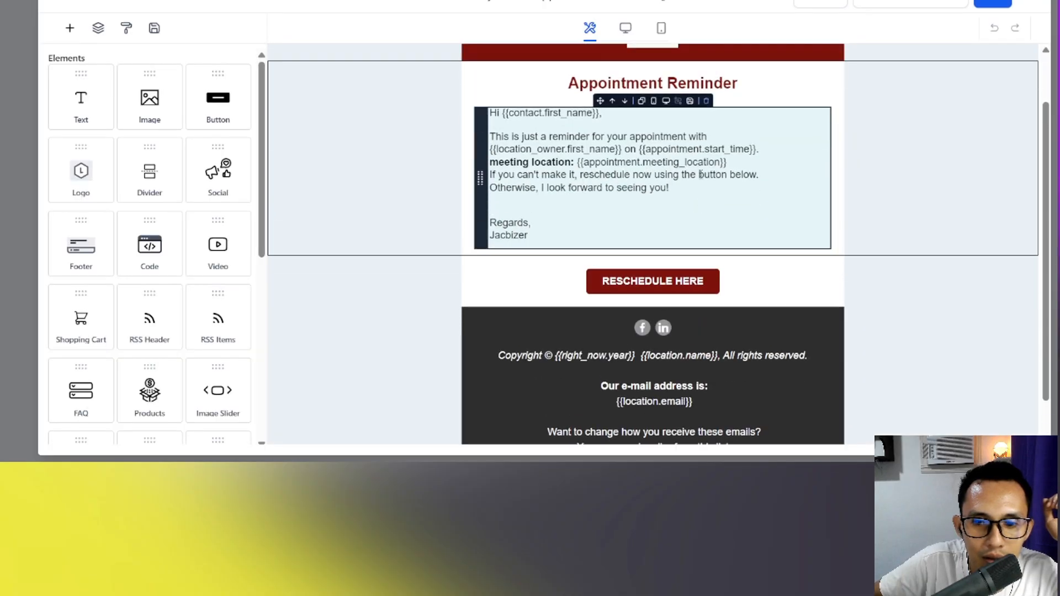
pyautogui.scroll(1, 700, 174)
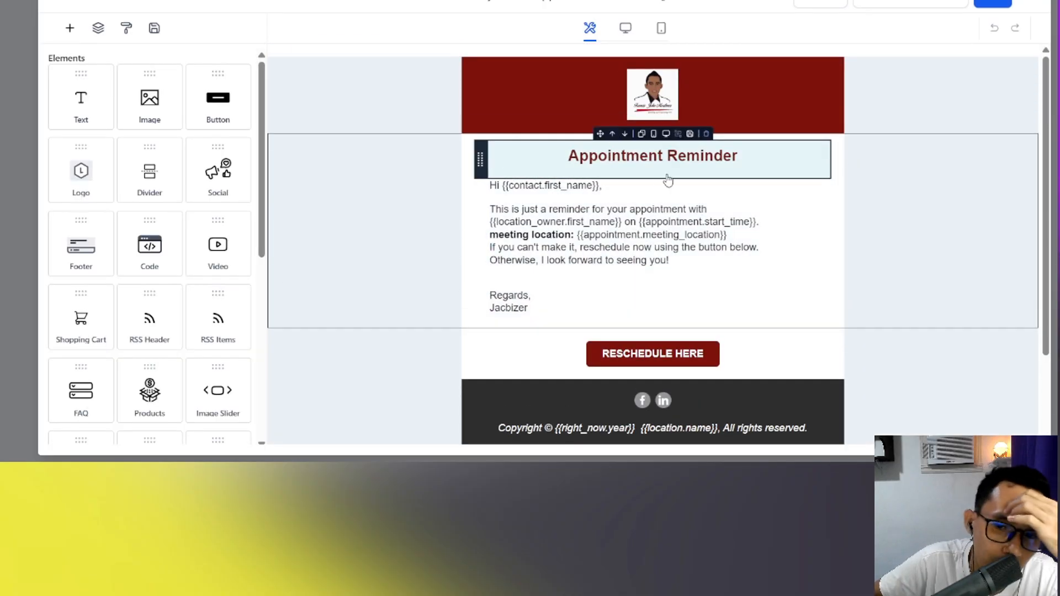
pyautogui.click(1025, 3)
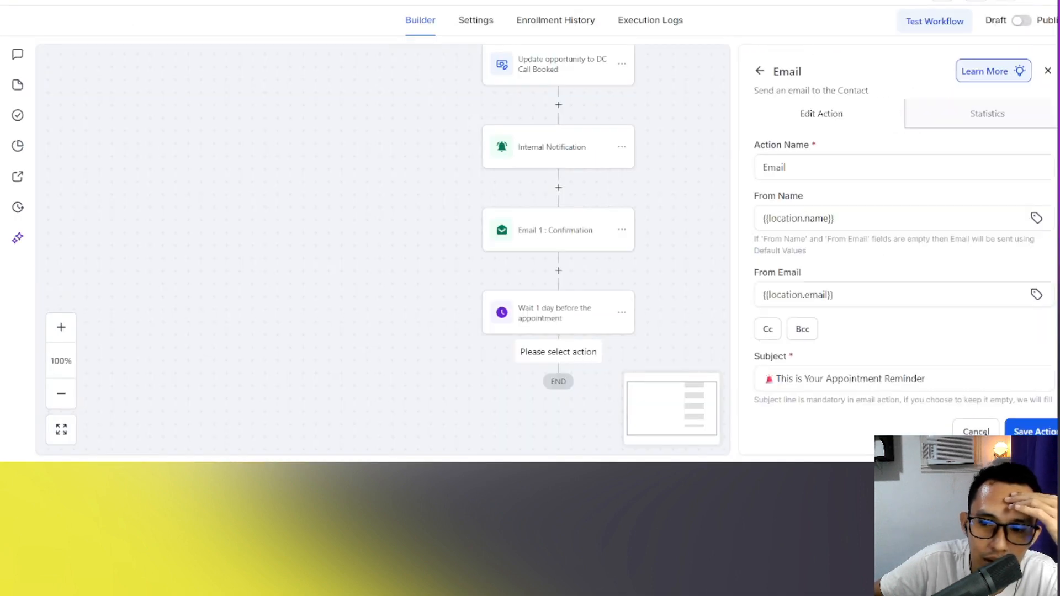
# Save the new Email action, rename it "Email 2: 1 day Before the appointment" and save it again
pyautogui.click(1035, 432)
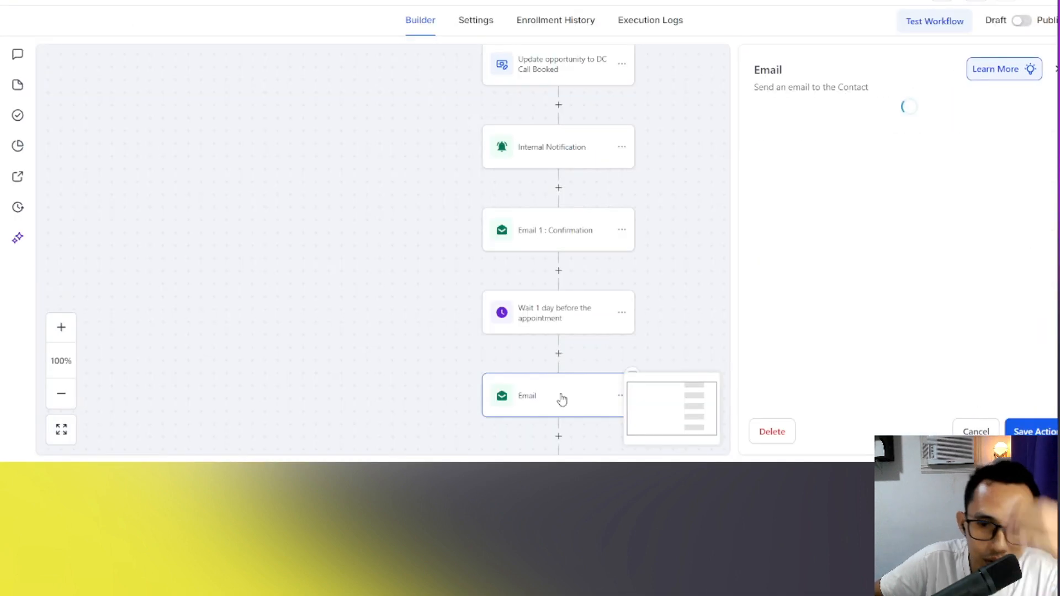
pyautogui.click(794, 163)
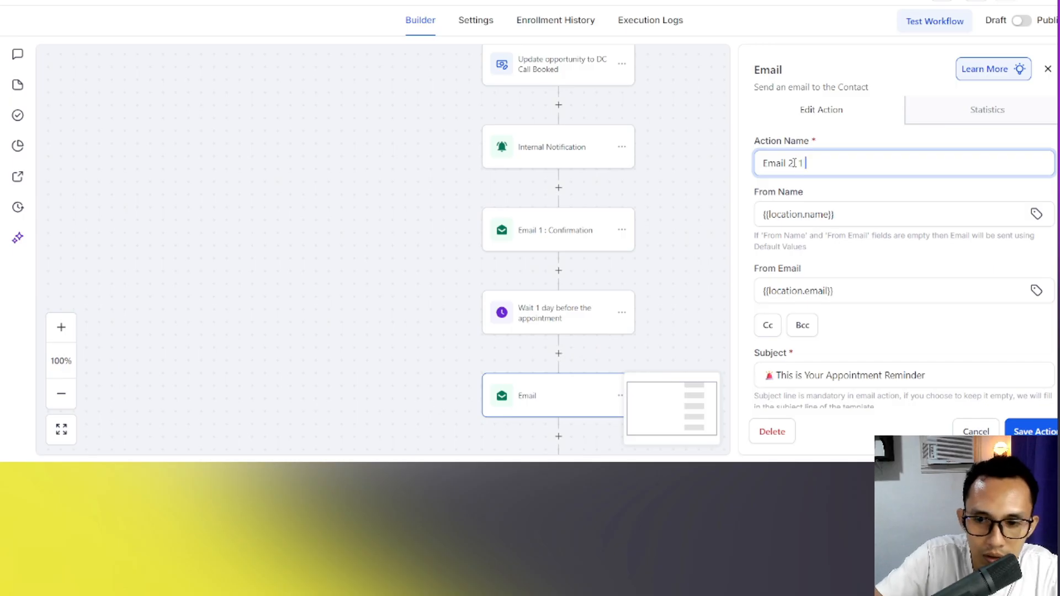
pyautogui.write('2 : 1 day B')
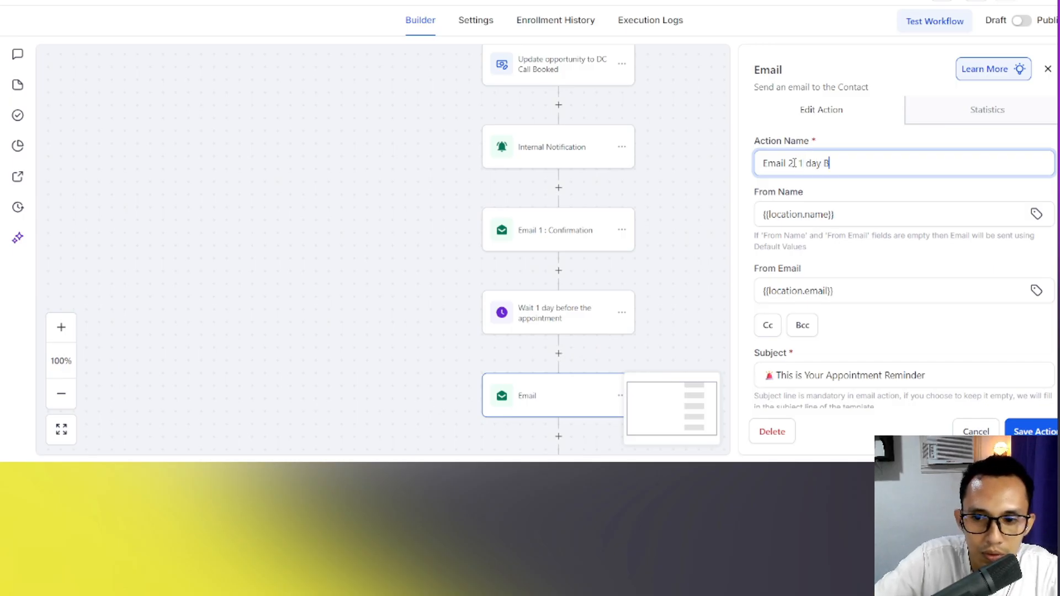
pyautogui.write('efore the appointment')
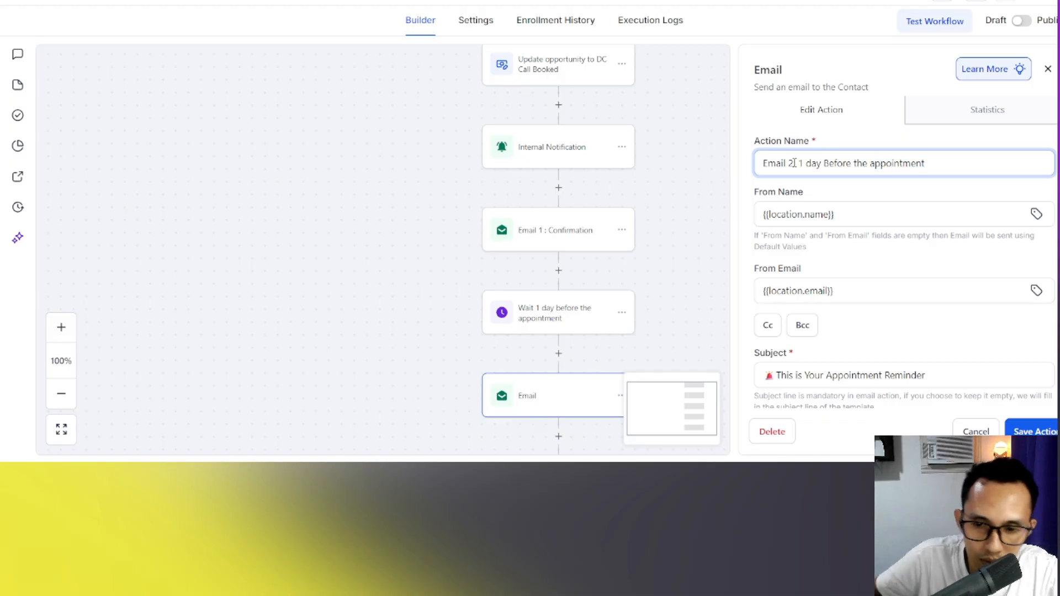
pyautogui.click(1049, 431)
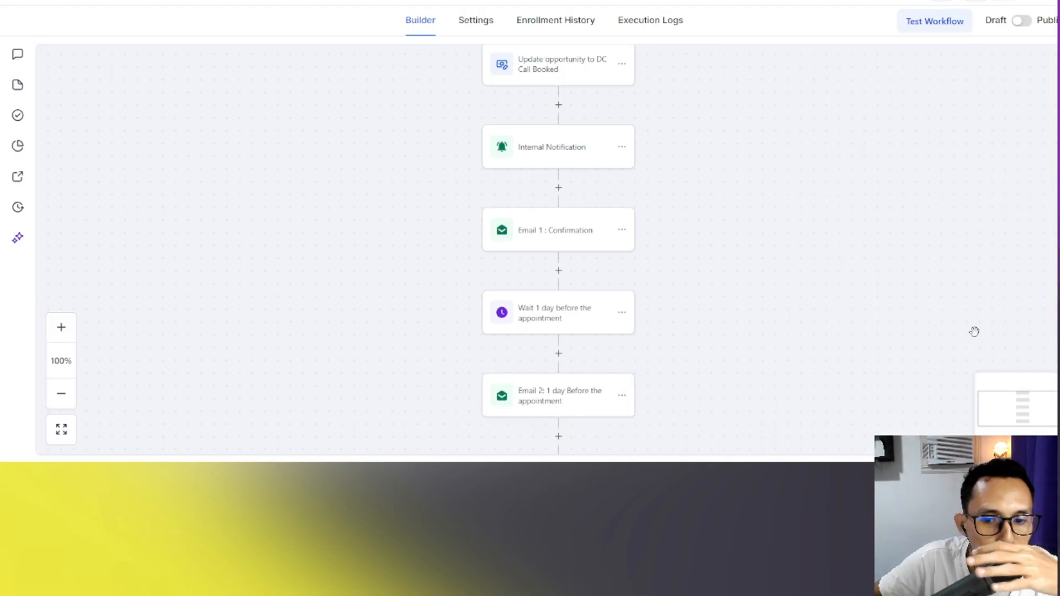
# Following the flowchart, copy the "Wait 1 day before the appointment" action and paste it below Email 2
pyautogui.scroll(-2, 678, 248)
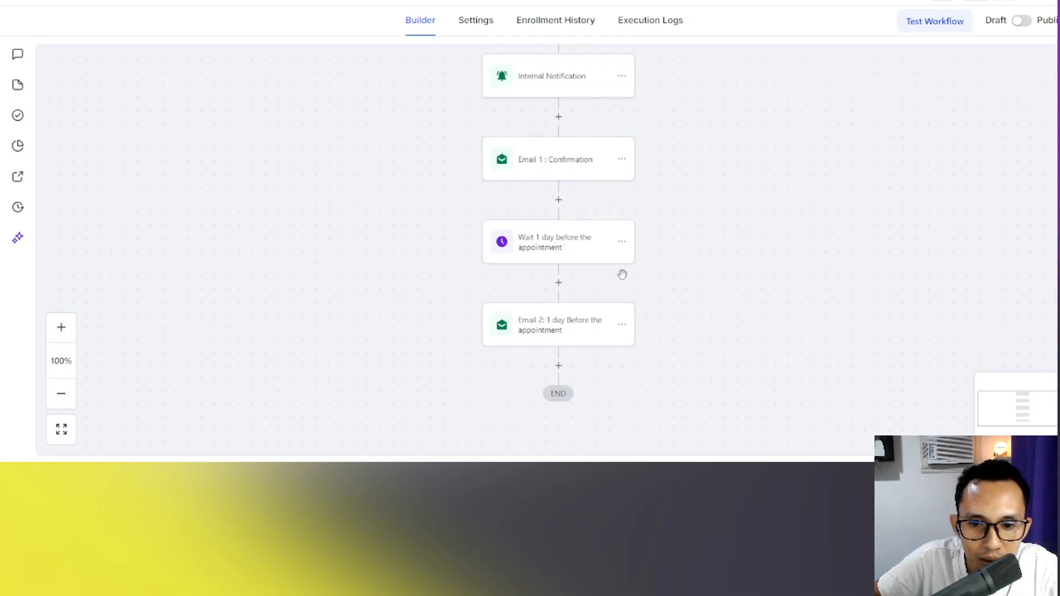
pyautogui.click(431, 2)
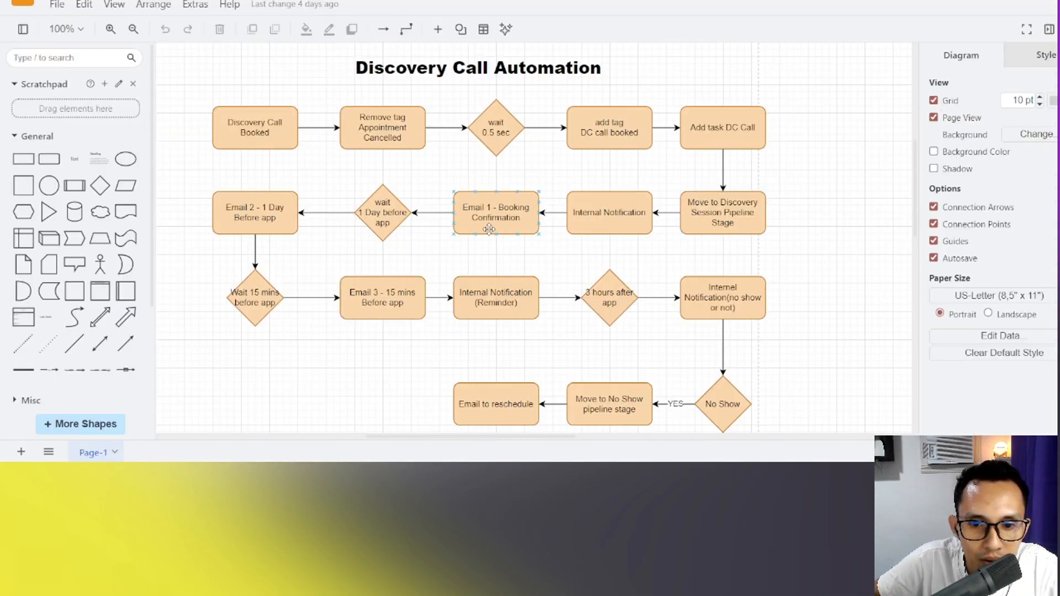
pyautogui.click(294, 206)
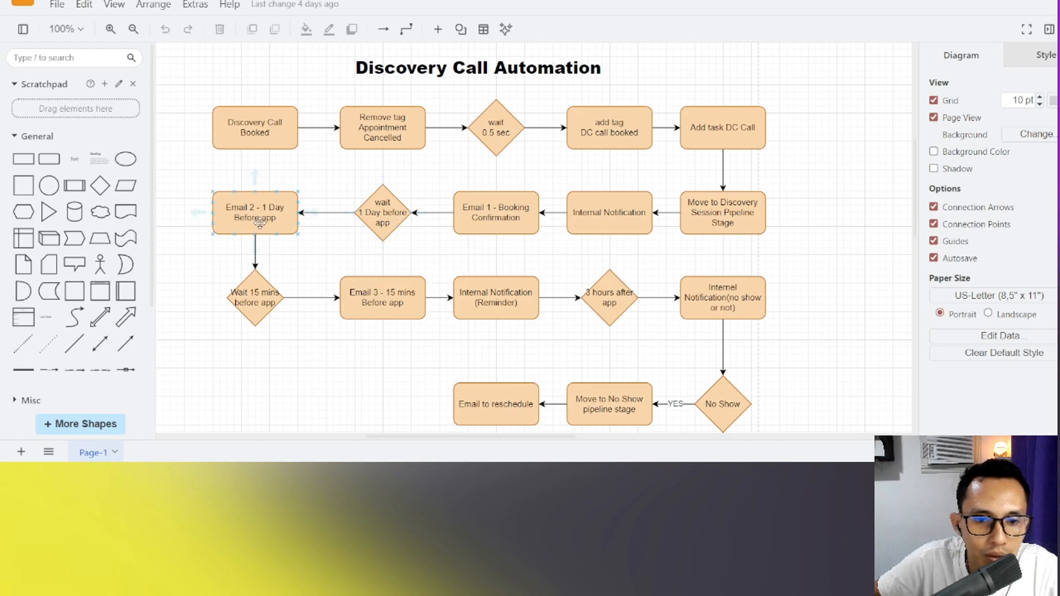
pyautogui.click(257, 105)
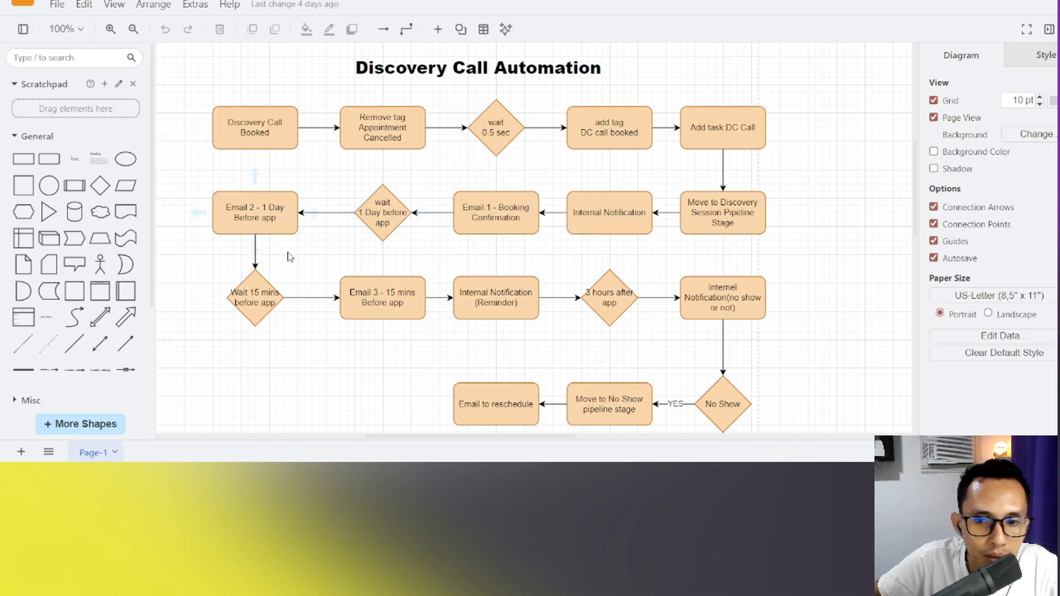
pyautogui.click(254, 128)
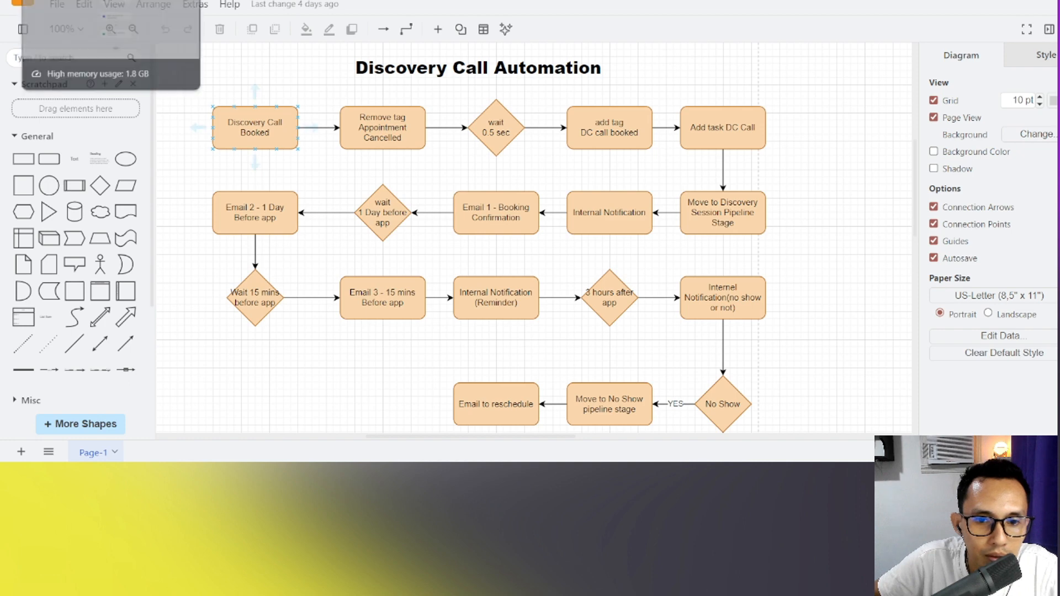
pyautogui.click(72, 1)
pyautogui.click(622, 171)
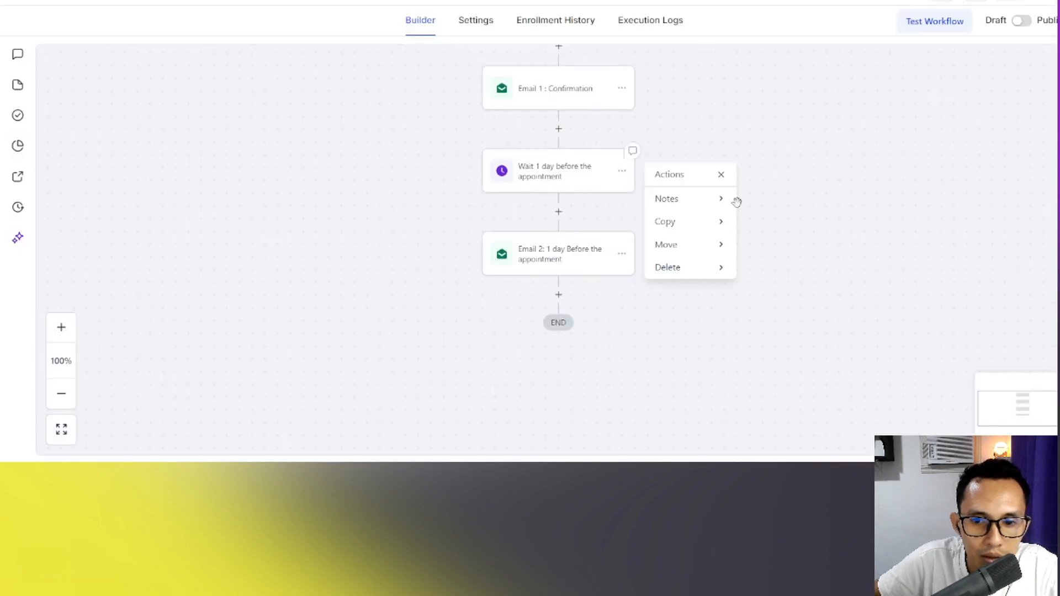
pyautogui.moveTo(680, 221)
pyautogui.click(796, 199)
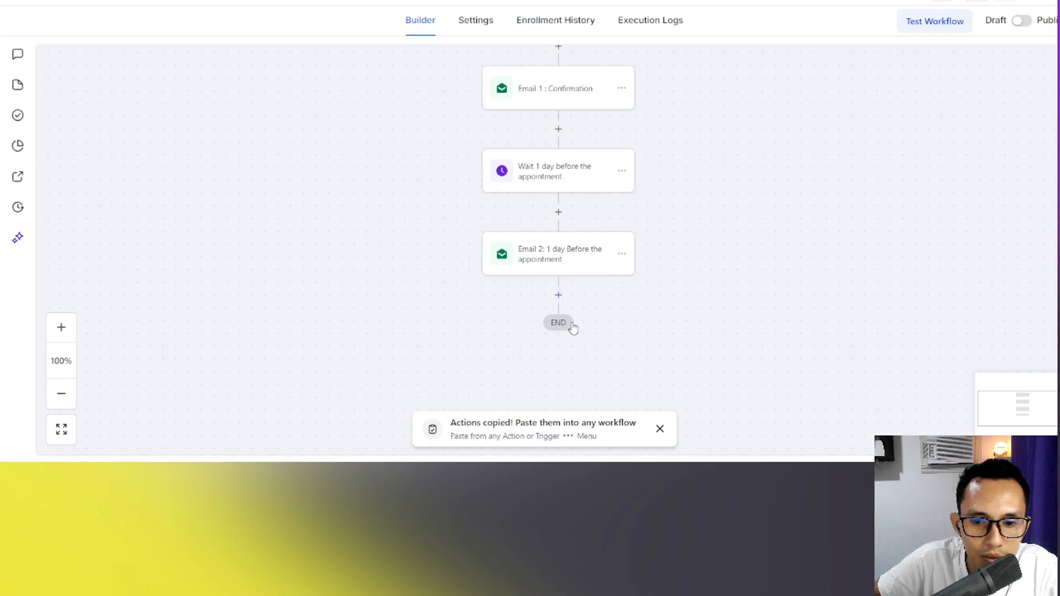
pyautogui.click(558, 295)
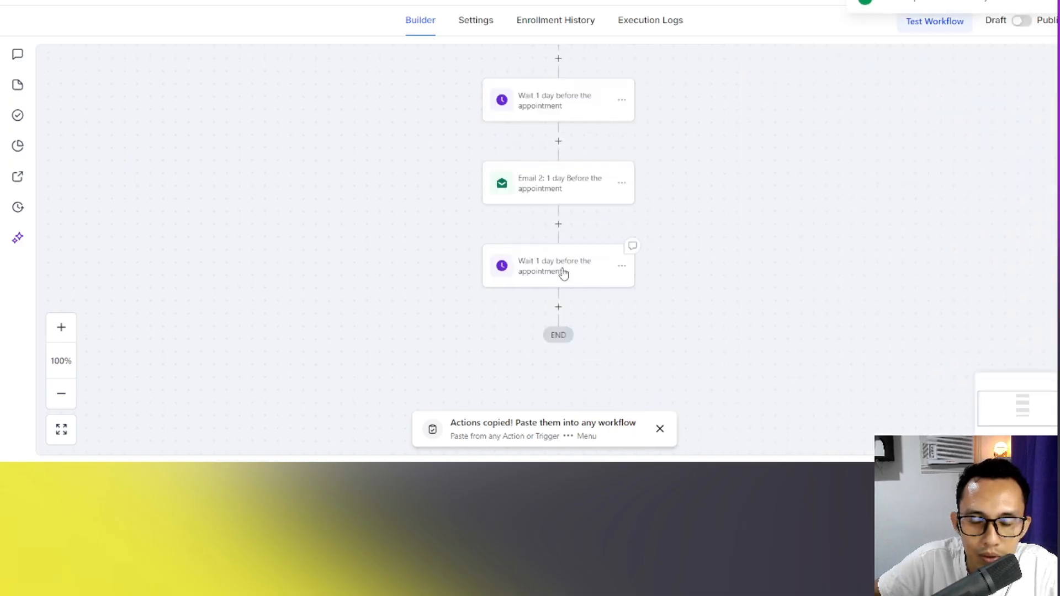
# Rename the copied wait action below Email 2 to "Wait 15 mins before the appointment"
pyautogui.click(564, 273)
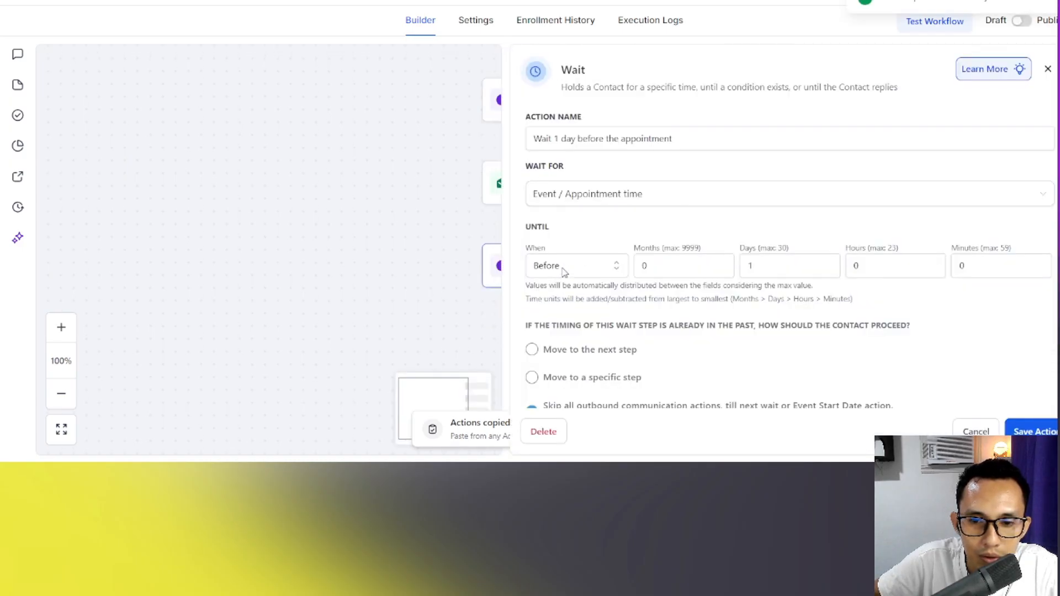
pyautogui.click(557, 140)
pyautogui.write('5')
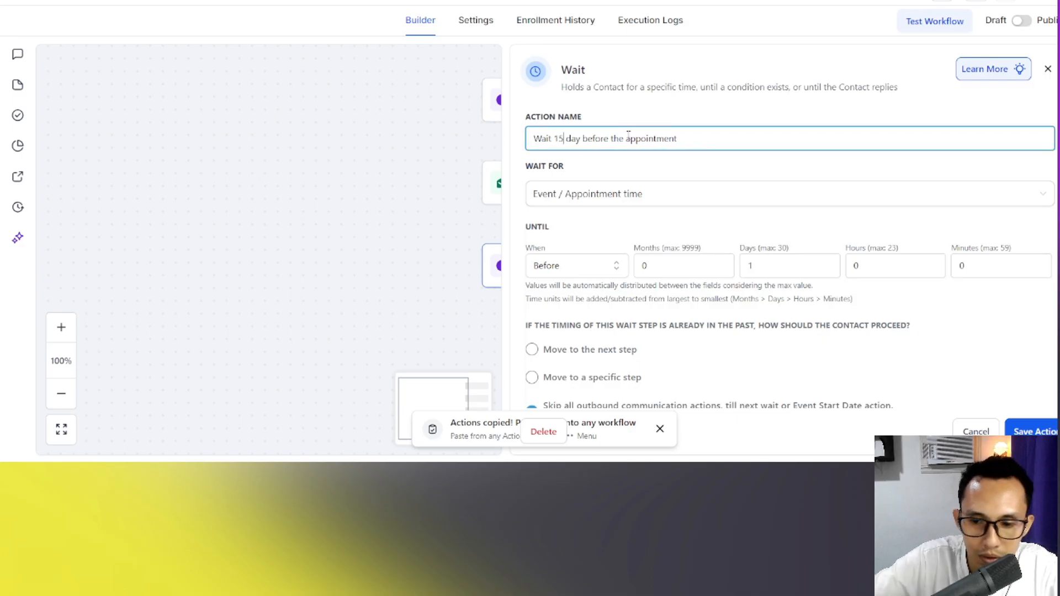
pyautogui.press('Delete')
pyautogui.press('BackSpace')
pyautogui.press('BackSpace')
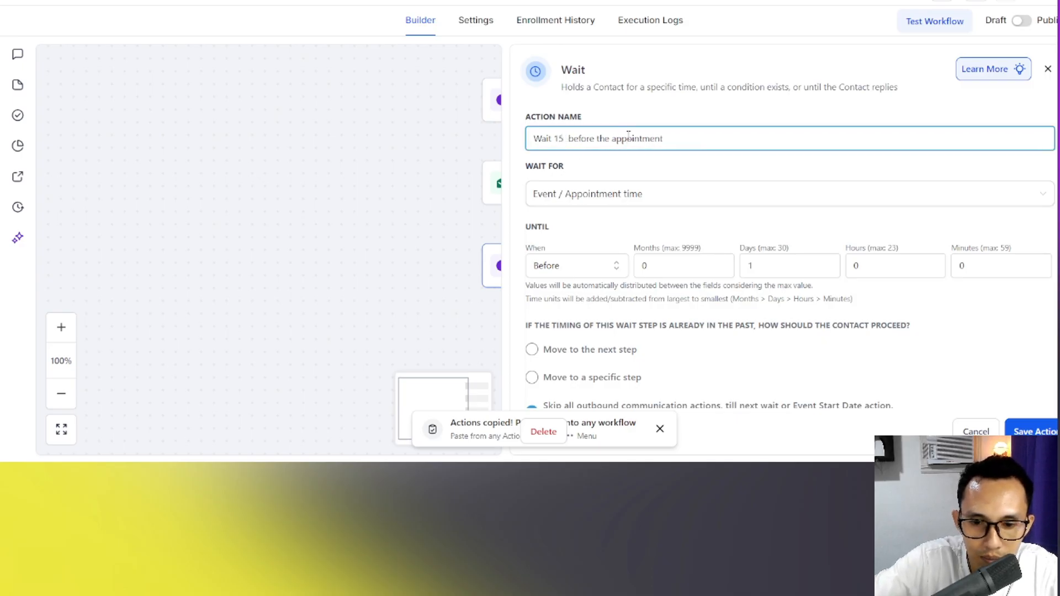
pyautogui.write('mins')
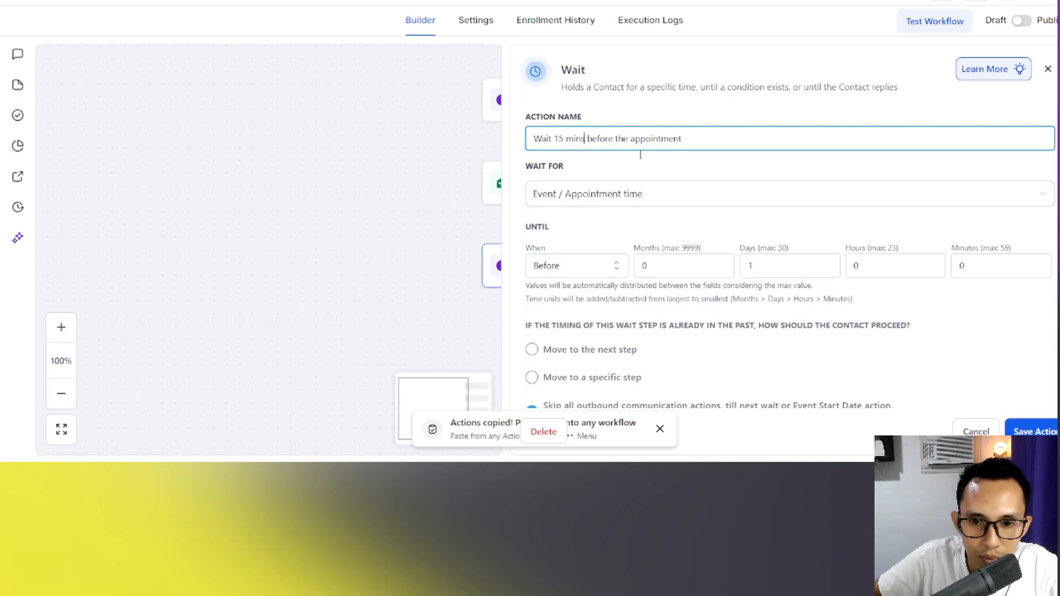
# Clear the copied wait's days value and set its minutes before the appointment to 15
pyautogui.moveTo(770, 270); pyautogui.dragTo(735, 266)
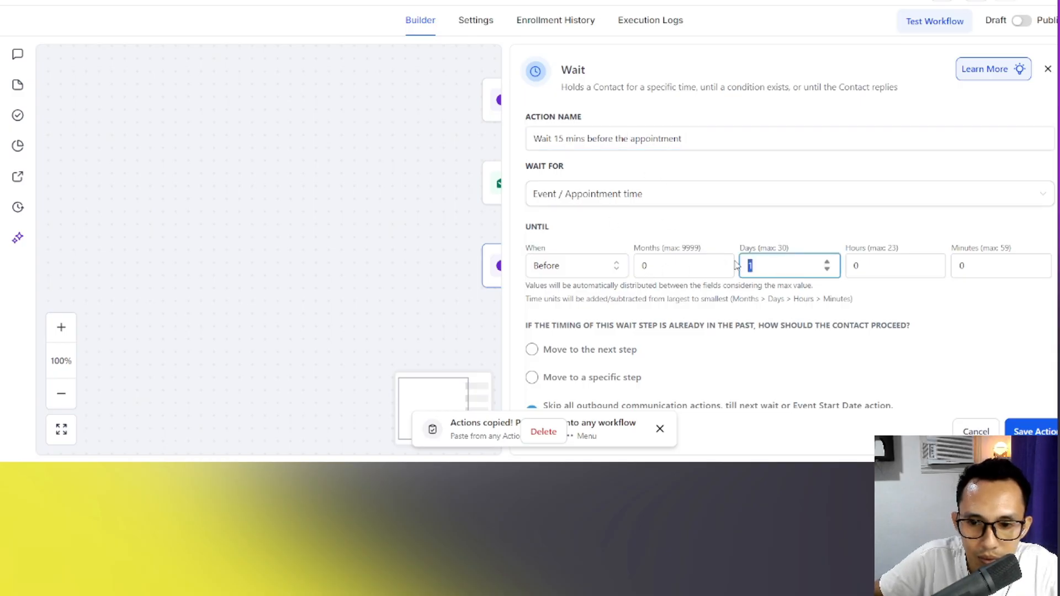
pyautogui.press('BackSpace')
pyautogui.doubleClick(910, 258)
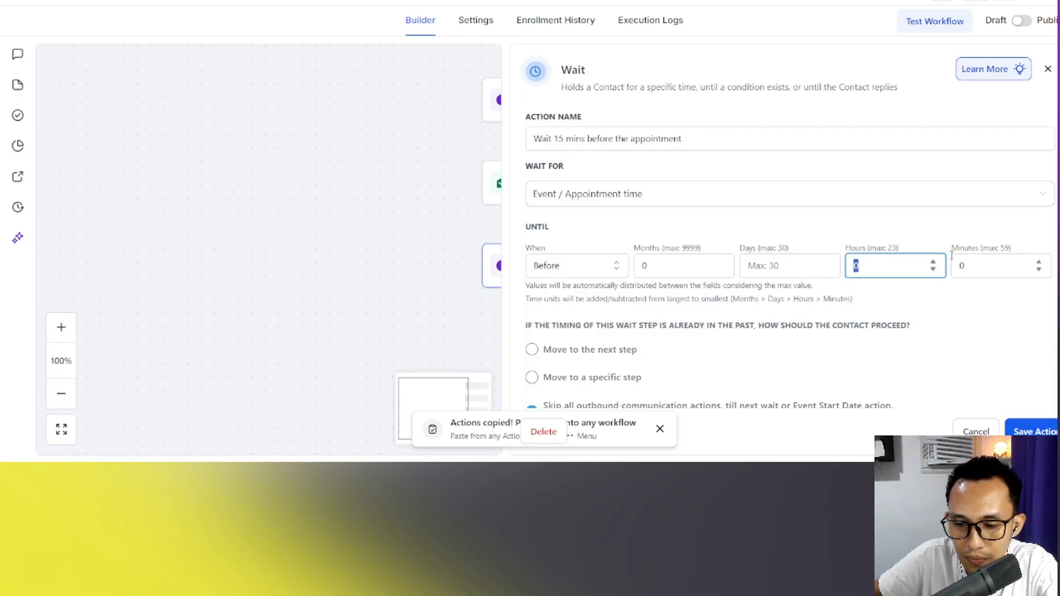
pyautogui.press('Tab')
pyautogui.write('15')
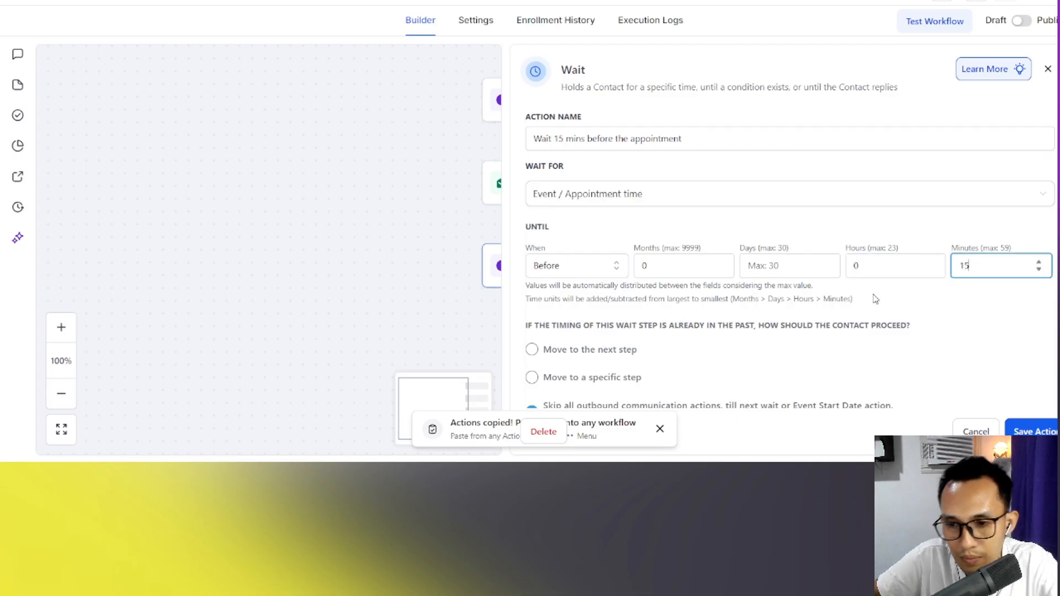
# Check how the 15-minute wait handles timing already in the past, and save the action
pyautogui.scroll(-1, 666, 310)
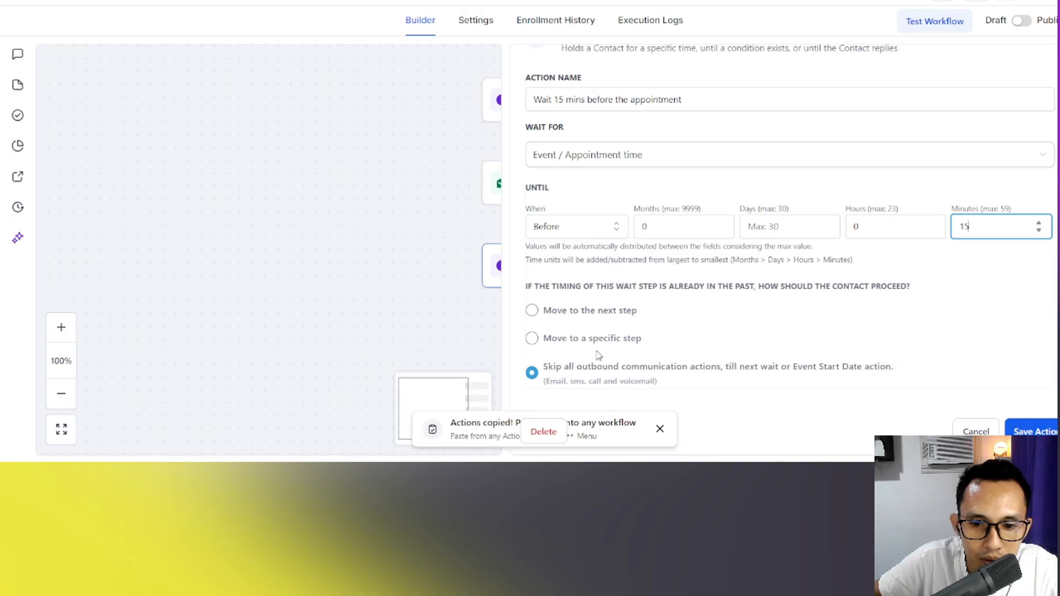
pyautogui.scroll(1, 603, 353)
pyautogui.press('Escape')
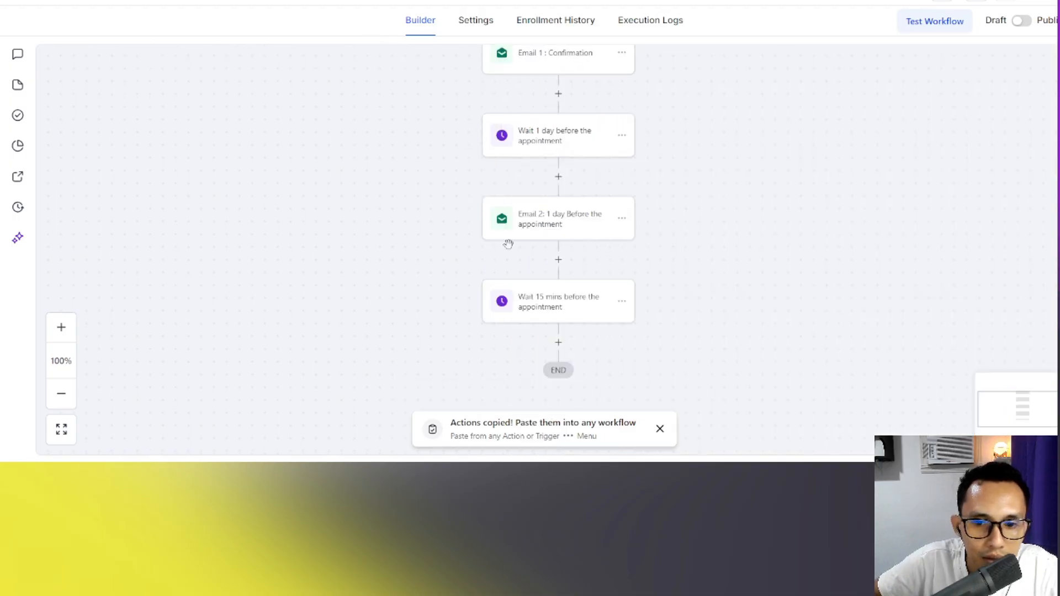
# Copy the "Email 2: 1 day Before the appointment" action and paste it below the 15-minute wait
pyautogui.scroll(-1, 610, 260)
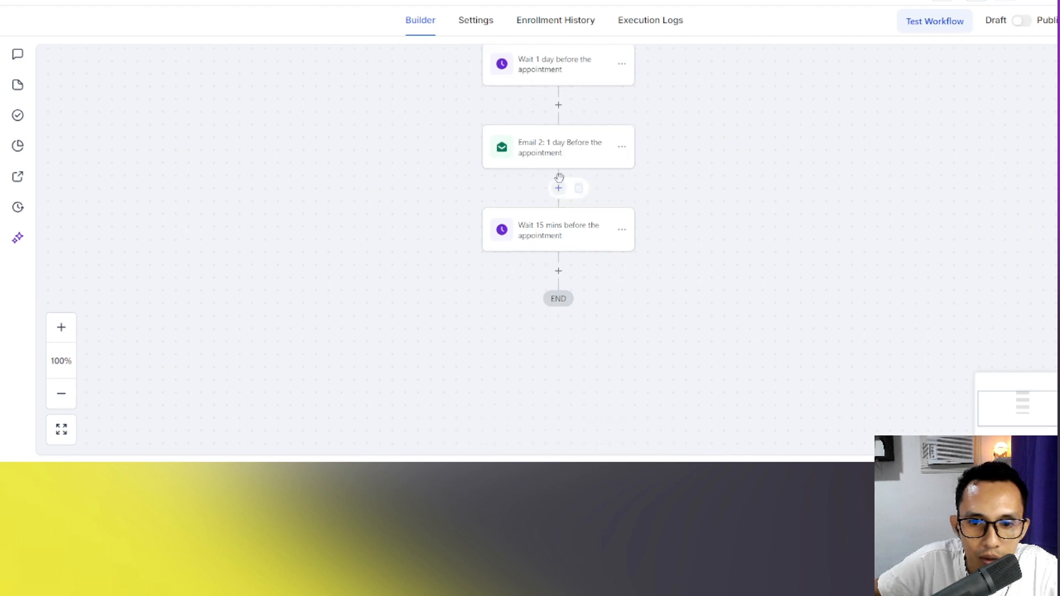
pyautogui.click(622, 147)
pyautogui.click(684, 198)
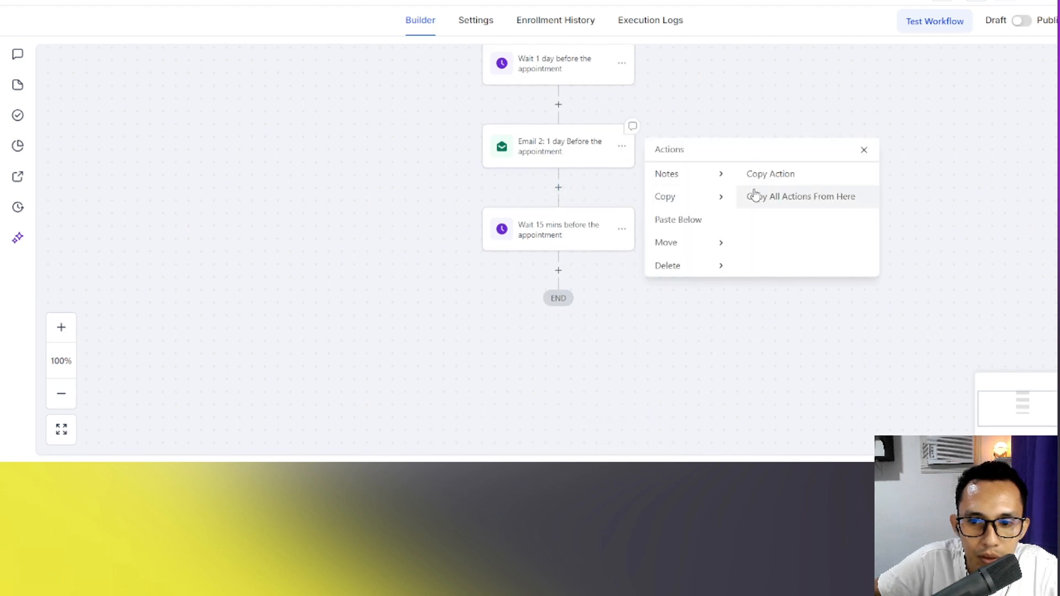
pyautogui.click(766, 174)
# Switch the copied email to the "Email 3: 15mins before the appointment" template, rename it "Email 3: 15 mins Before the appointment" and save it
pyautogui.click(833, 310)
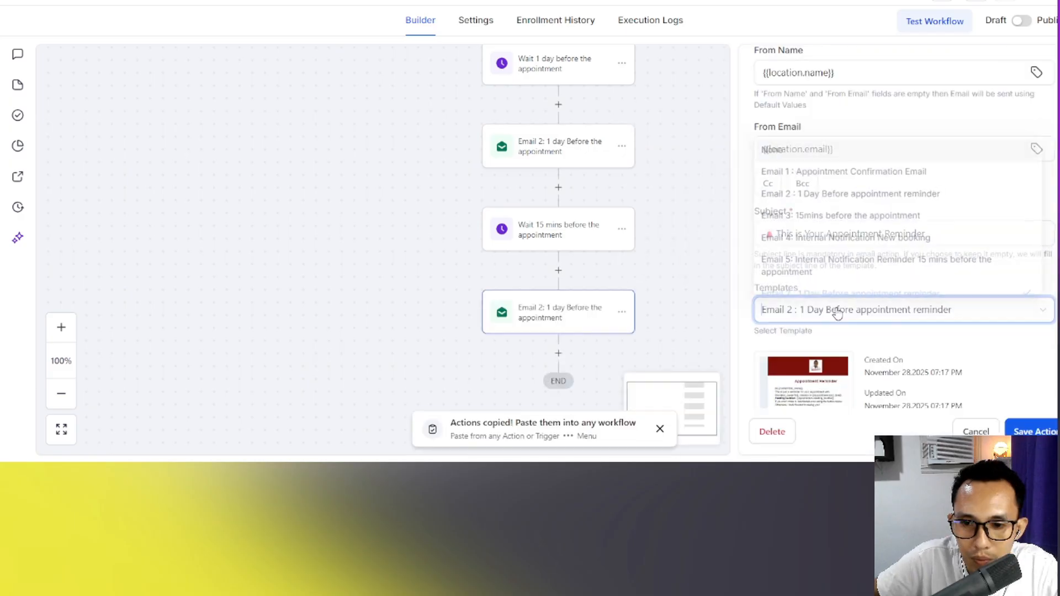
pyautogui.click(824, 220)
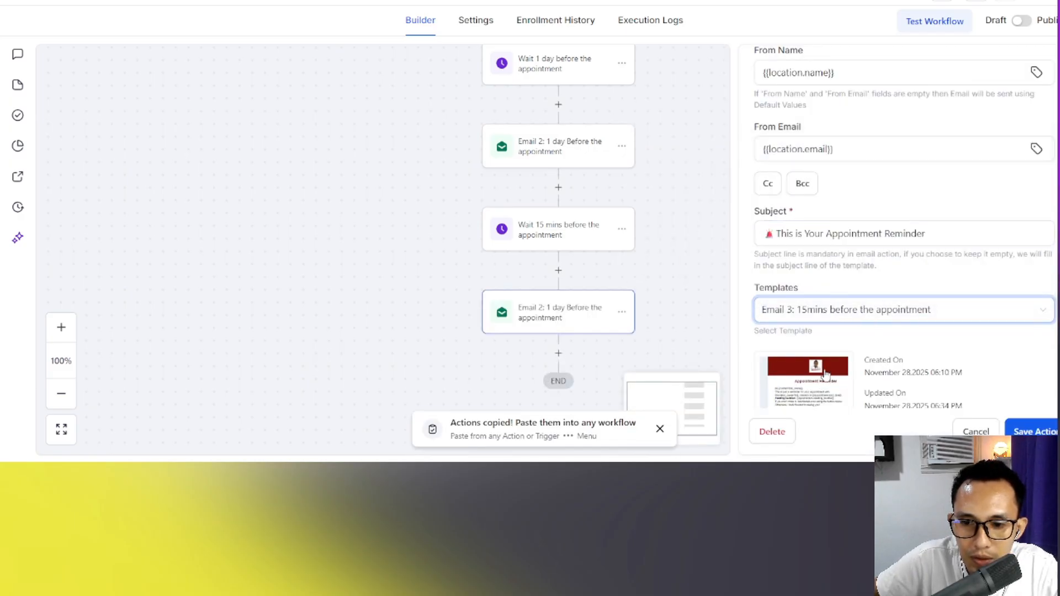
pyautogui.scroll(-2, 888, 243)
pyautogui.click(1044, 431)
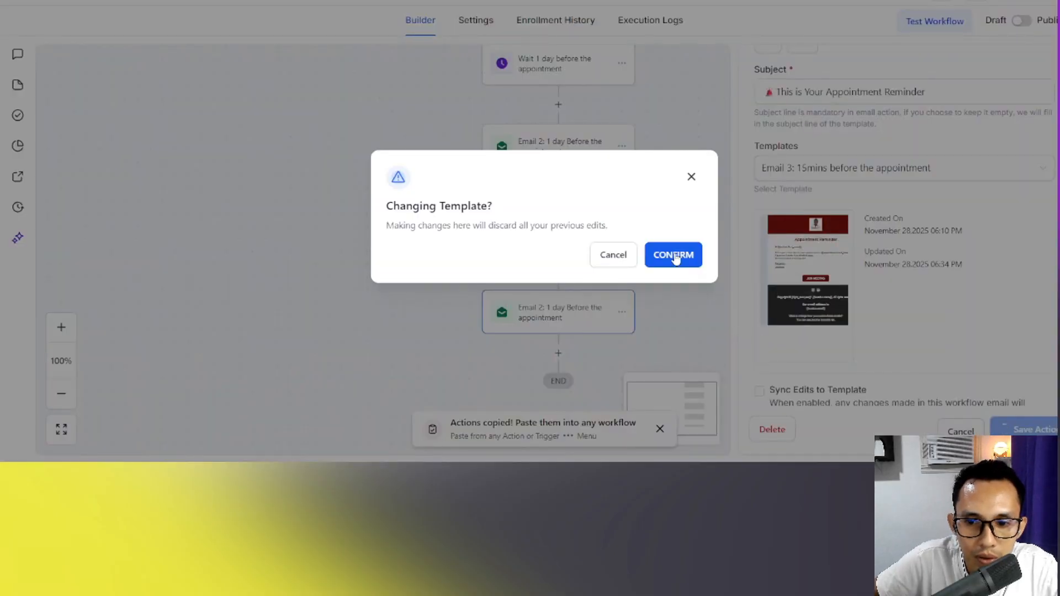
pyautogui.click(674, 255)
pyautogui.click(560, 148)
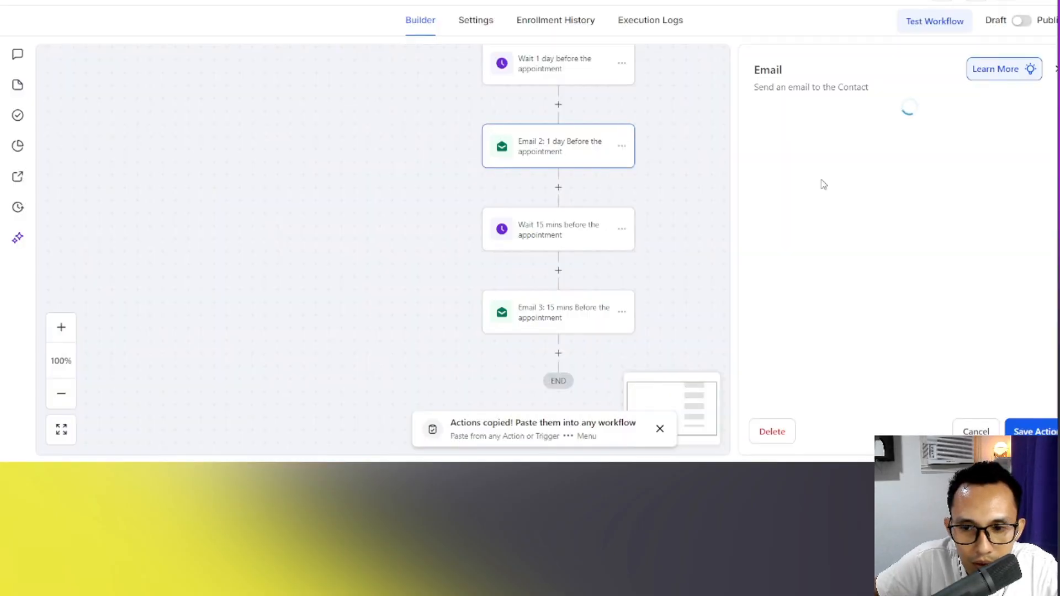
pyautogui.click(972, 432)
pyautogui.scroll(-1, 703, 220)
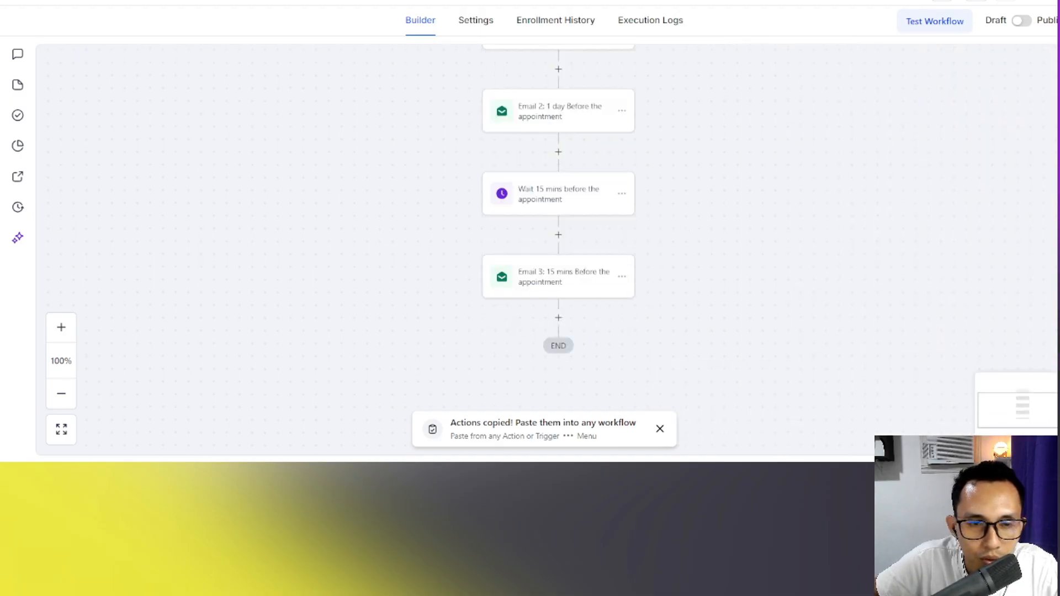
# Following the flowchart, copy the existing Internal Notification action and paste it below Email 3
pyautogui.click(409, 2)
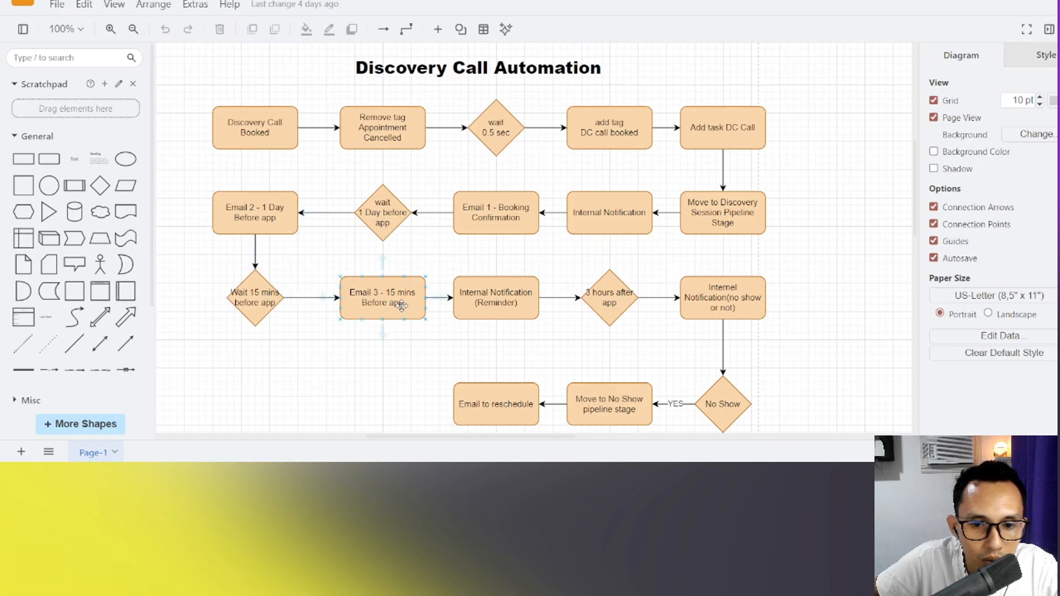
pyautogui.click(382, 304)
pyautogui.click(510, 310)
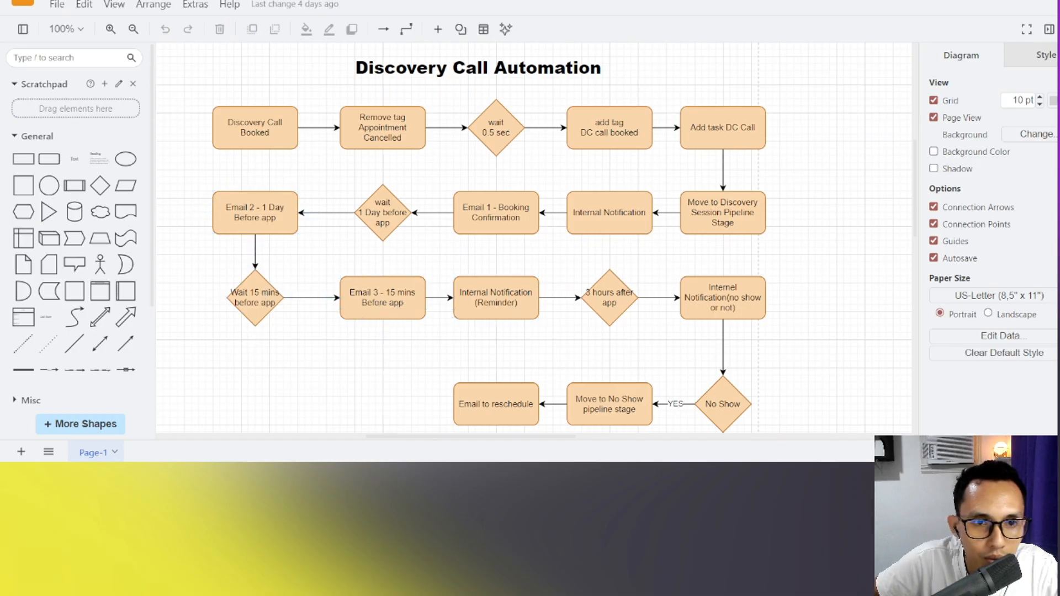
pyautogui.click(299, 1)
pyautogui.click(558, 318)
pyautogui.click(694, 174)
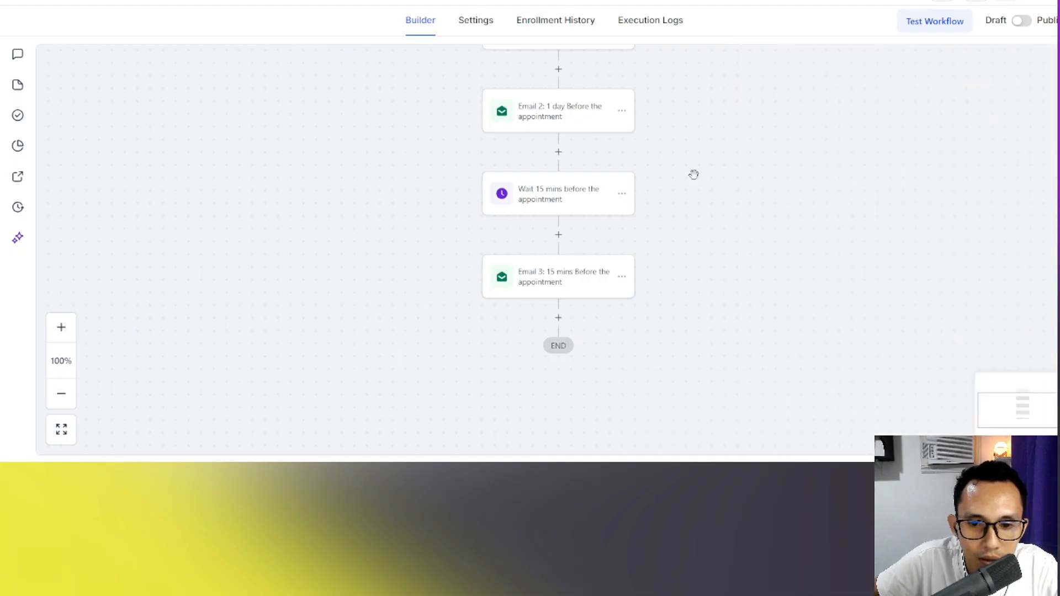
pyautogui.scroll(4, 702, 195)
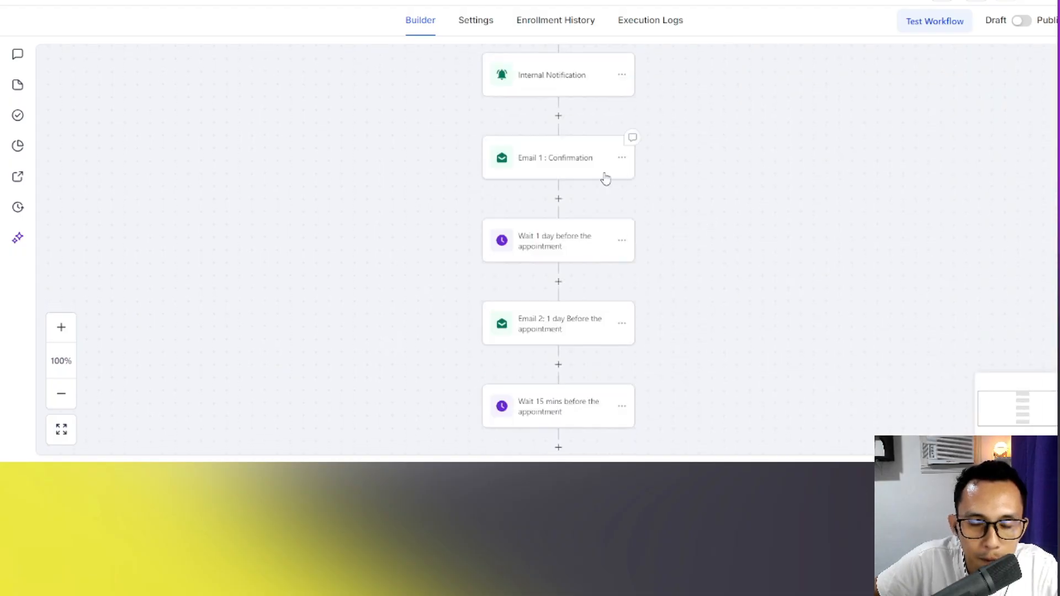
pyautogui.scroll(1, 608, 164)
pyautogui.click(622, 110)
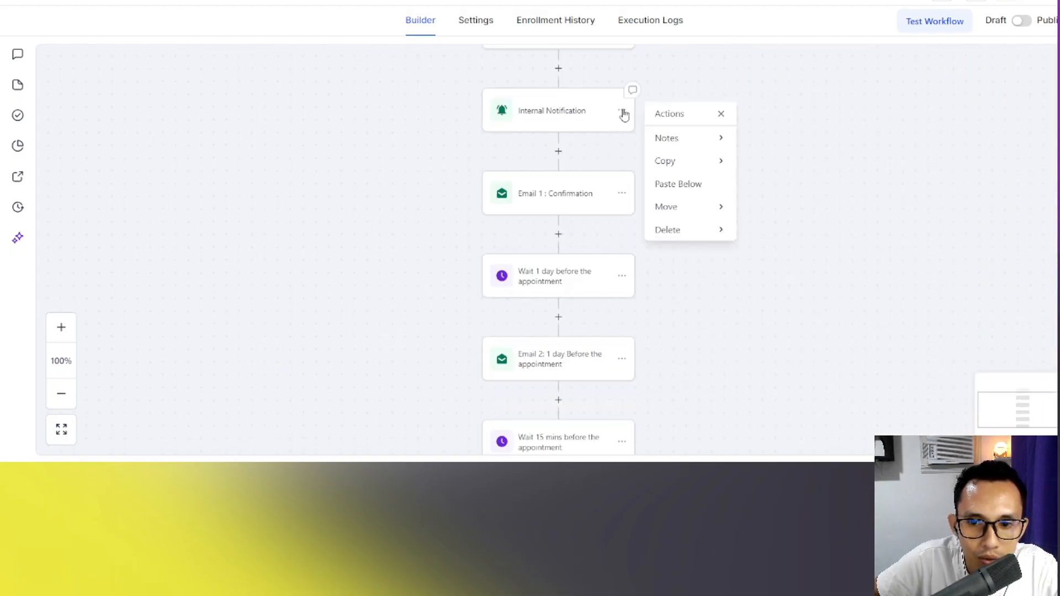
pyautogui.moveTo(689, 171)
pyautogui.click(774, 145)
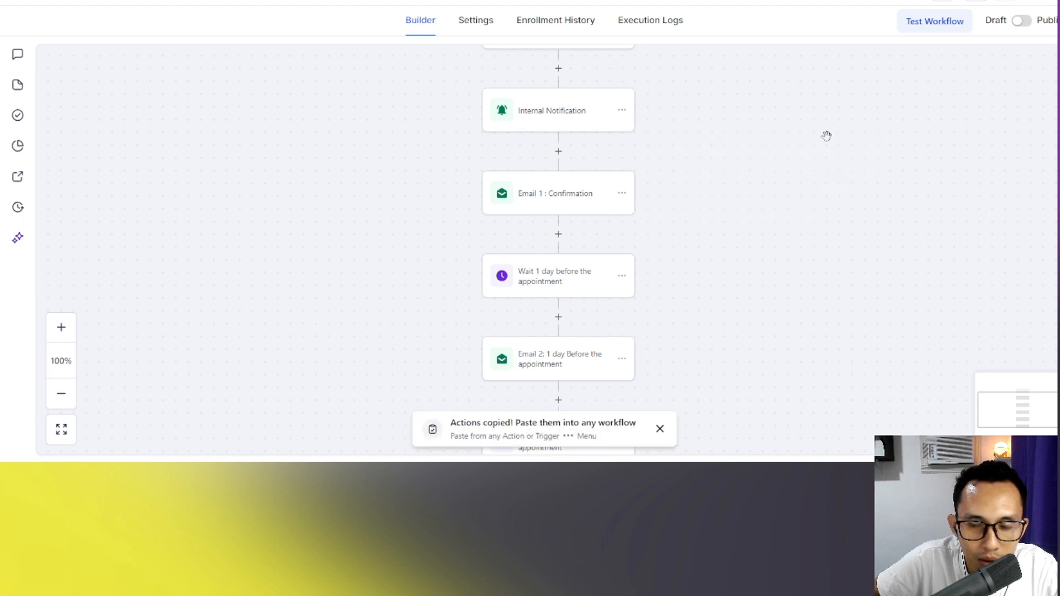
pyautogui.scroll(-3, 664, 209)
pyautogui.scroll(-3, 652, 221)
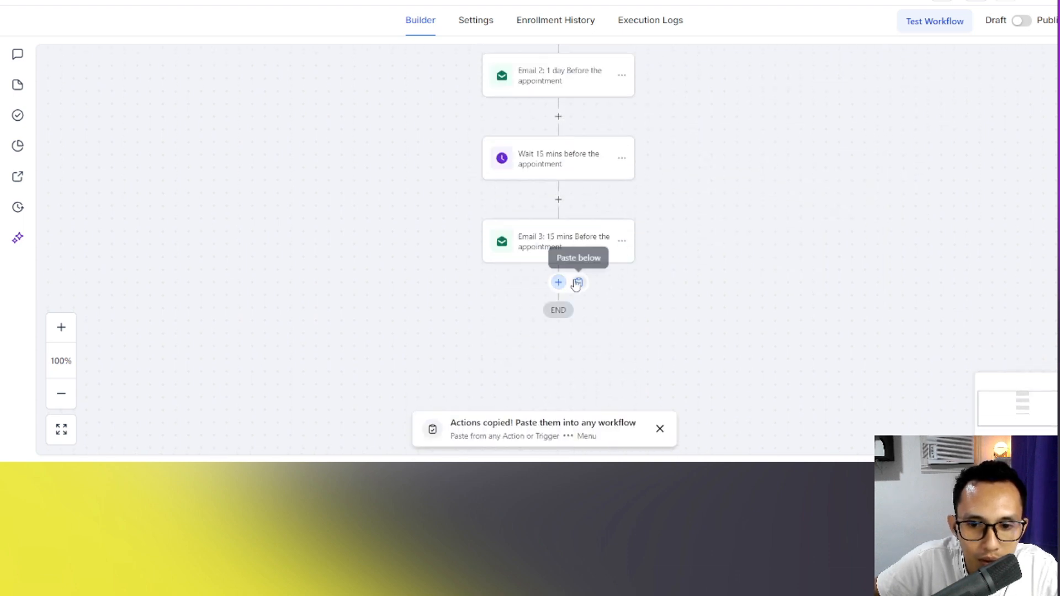
pyautogui.click(580, 284)
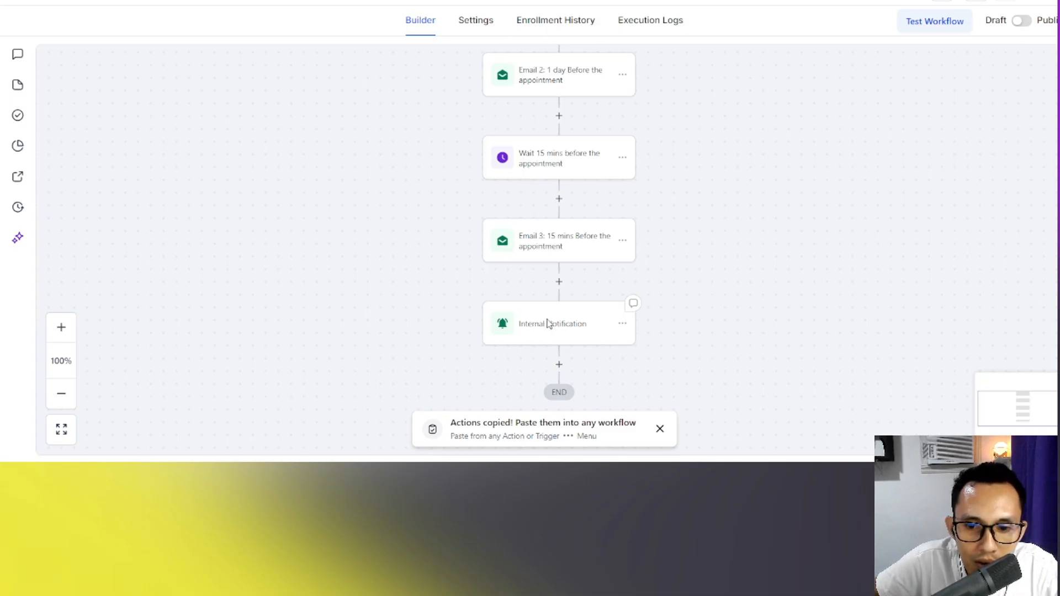
# Switch the pasted Internal Notification to the "Email 5: Internal Notification Reminder 15 mins before the appointment" template and save it
pyautogui.click(549, 323)
pyautogui.scroll(-8, 826, 215)
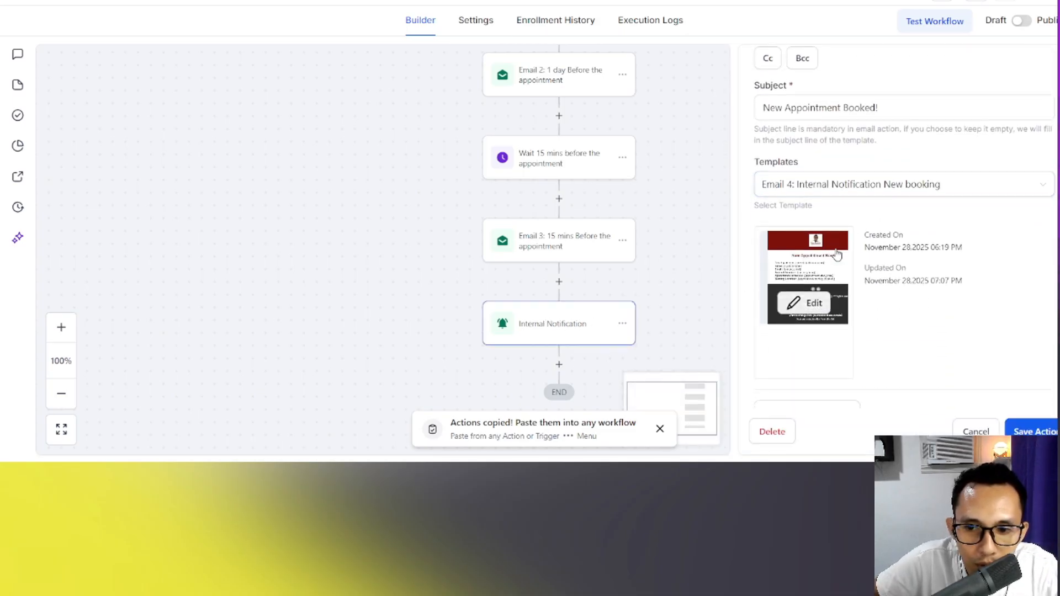
pyautogui.click(902, 186)
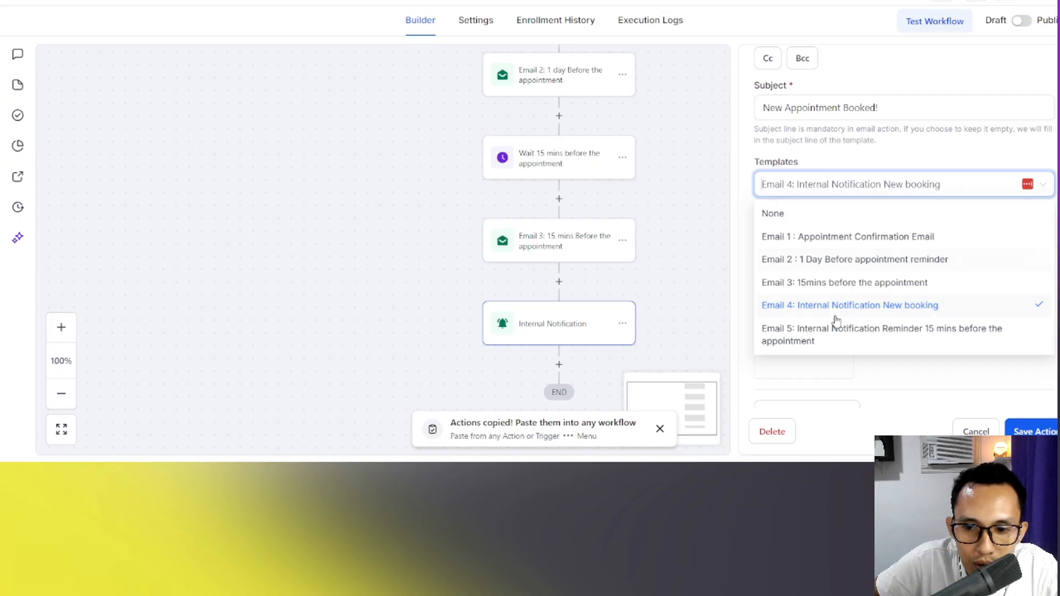
pyautogui.click(836, 330)
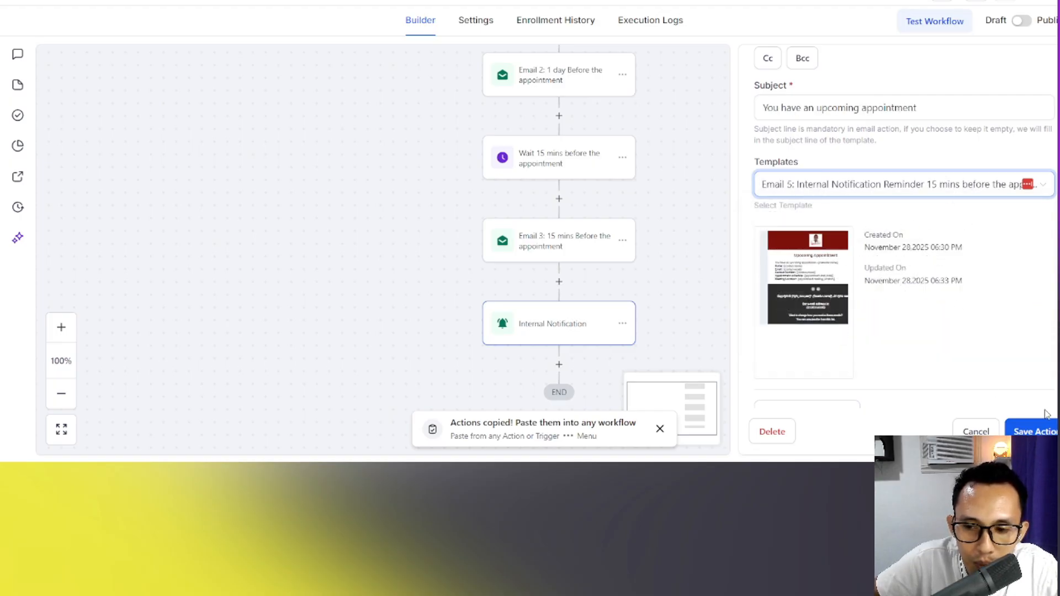
pyautogui.click(1034, 430)
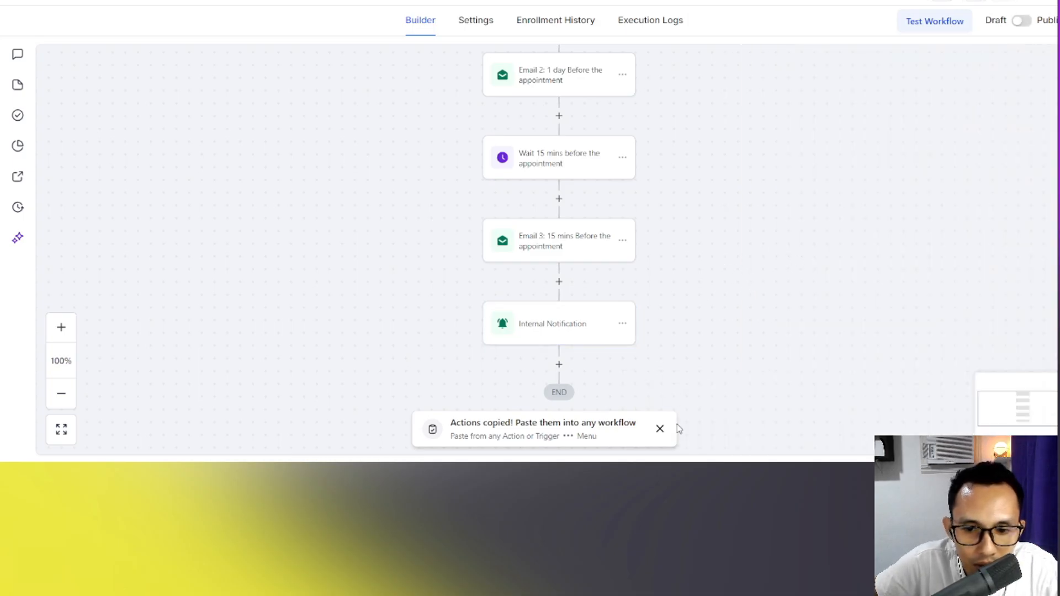
pyautogui.click(661, 430)
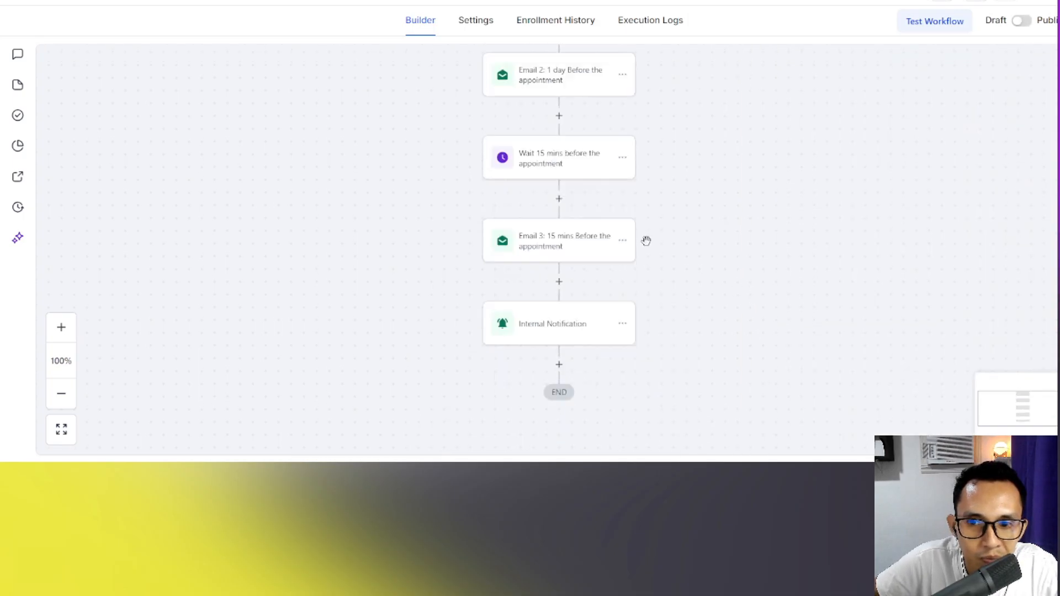
# Review the workflow's actions up to the reminder notification against the Discovery Call Automation flowchart
pyautogui.scroll(-1, 645, 255)
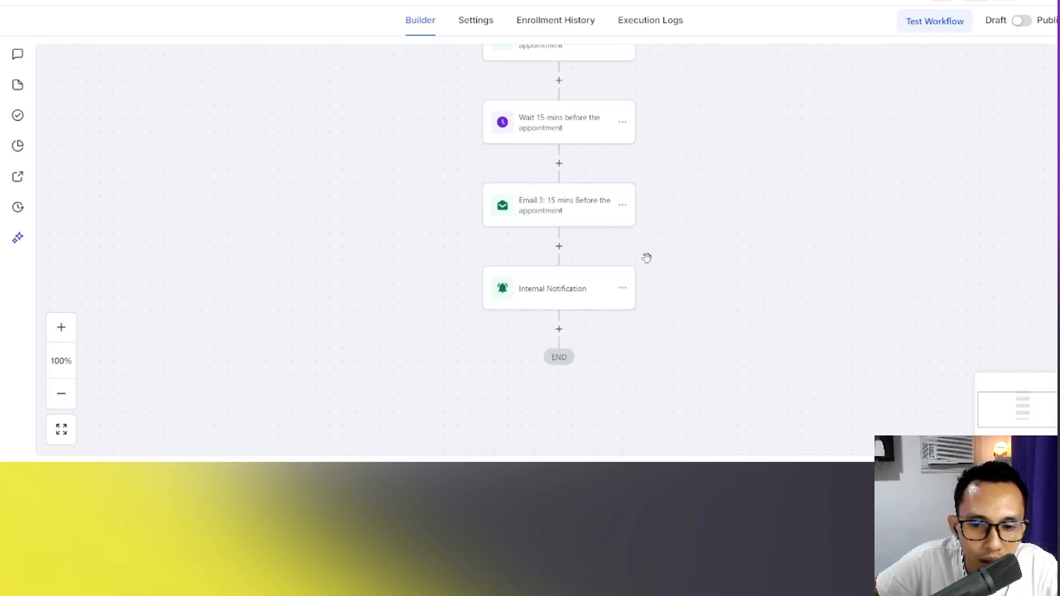
pyautogui.scroll(3, 645, 255)
pyautogui.scroll(-3, 641, 256)
pyautogui.scroll(-1, 639, 256)
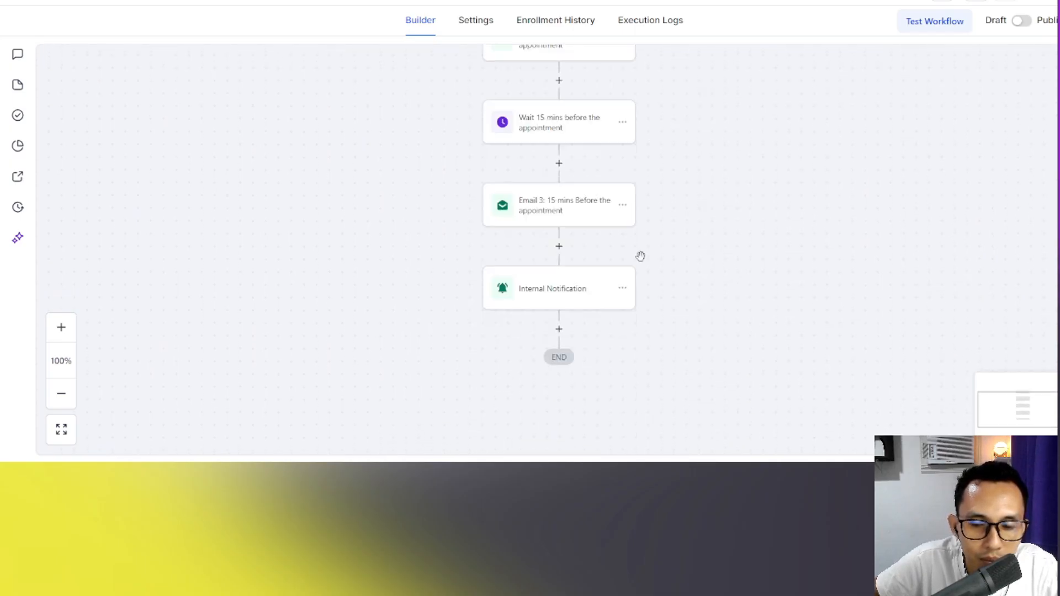
pyautogui.scroll(1, 639, 256)
pyautogui.click(381, 1)
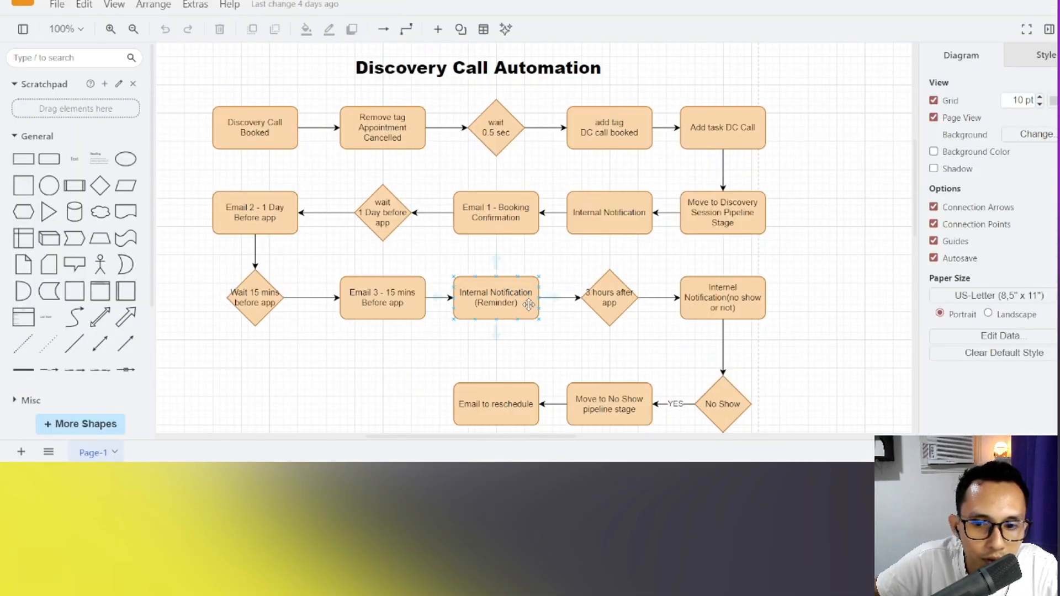
pyautogui.scroll(-1, 591, 176)
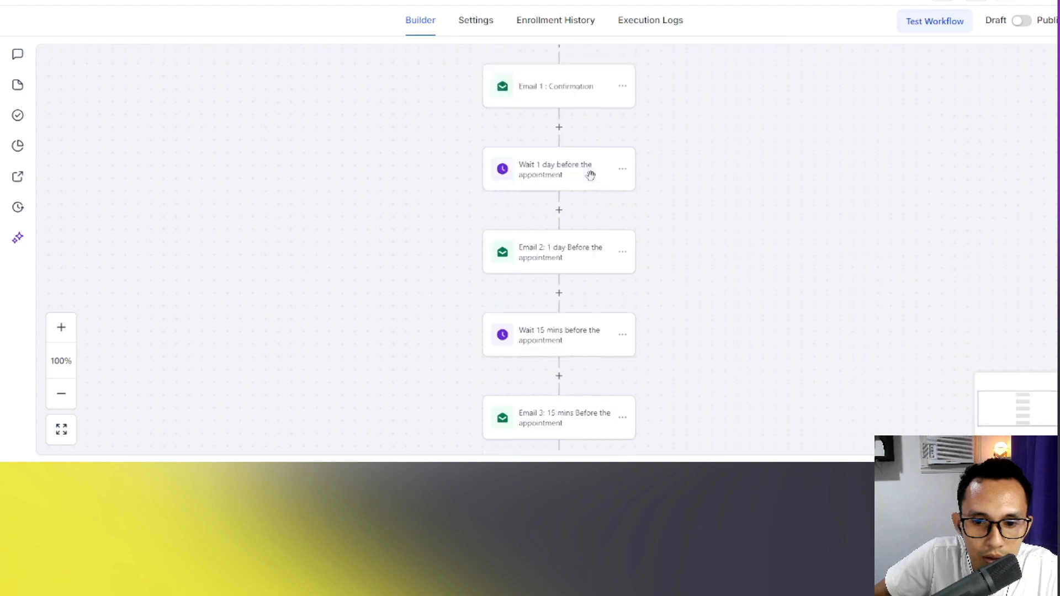
pyautogui.scroll(-6, 591, 175)
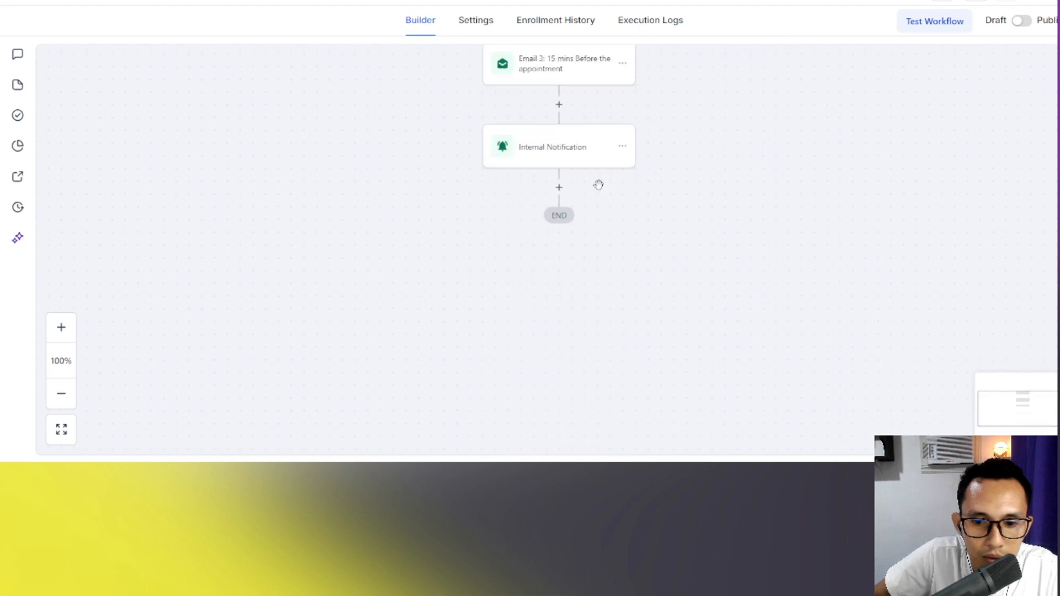
pyautogui.scroll(7, 598, 187)
pyautogui.scroll(5, 610, 197)
# Examine the rest of the flowchart, including the No Show branches and the Appointment Cancellation flow
pyautogui.scroll(-10, 605, 239)
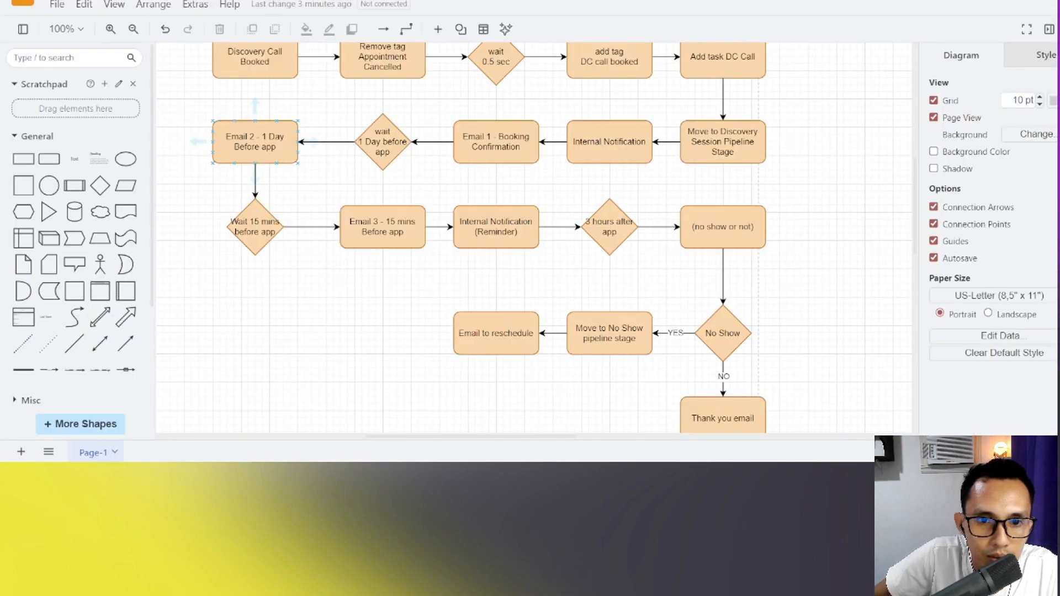
pyautogui.click(505, 276)
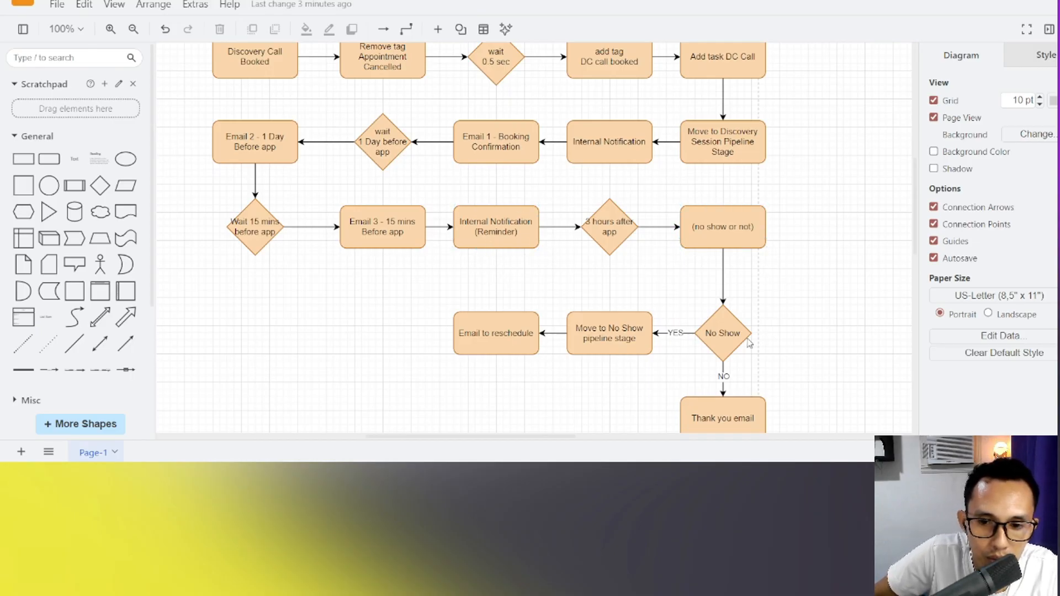
pyautogui.scroll(-3, 740, 342)
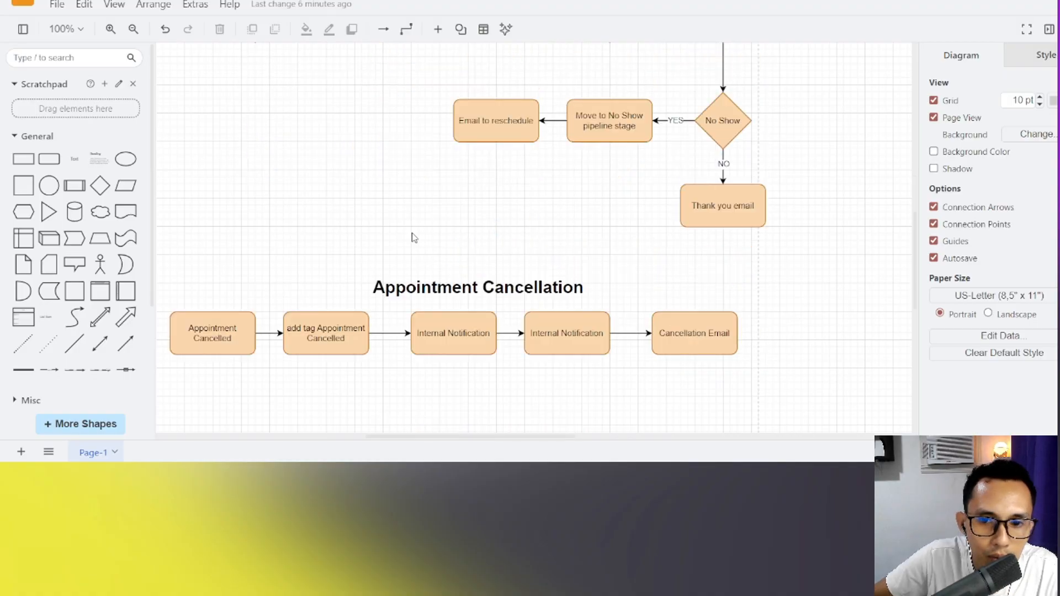
pyautogui.scroll(4, 420, 235)
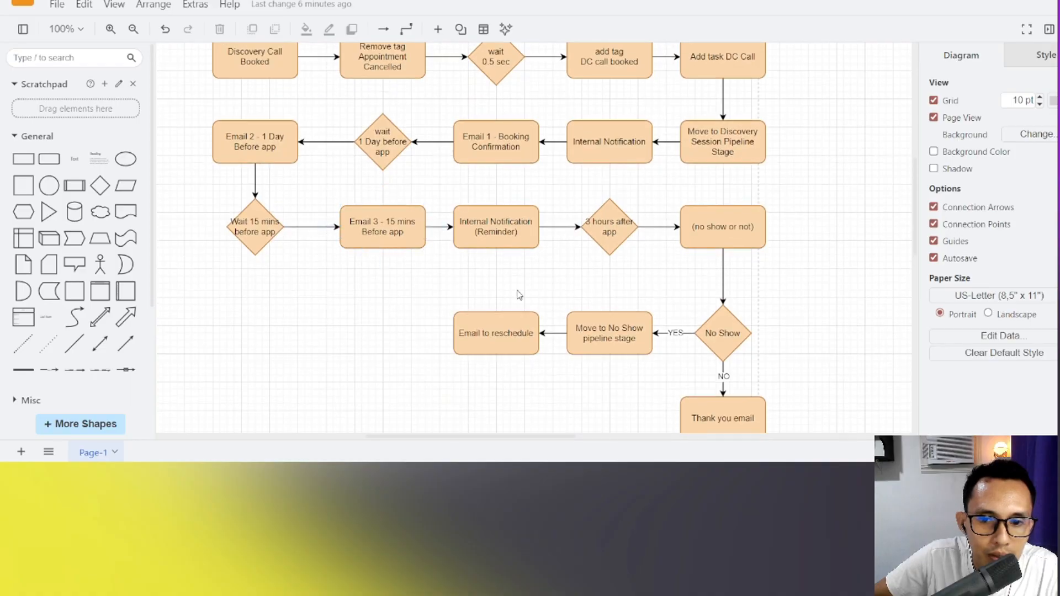